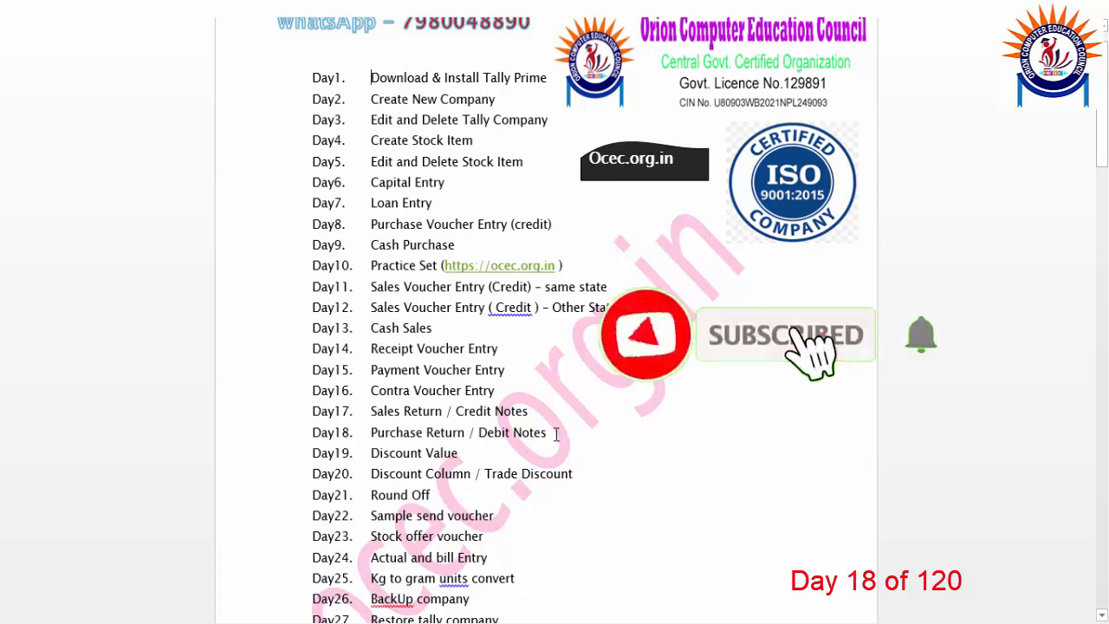
Highlight "Debit Notes" in the Day 18 line of the course list and switch to TallyPrime
{"action": "left_click_drag", "start_coordinate": [547, 432], "coordinate": [479, 432]}
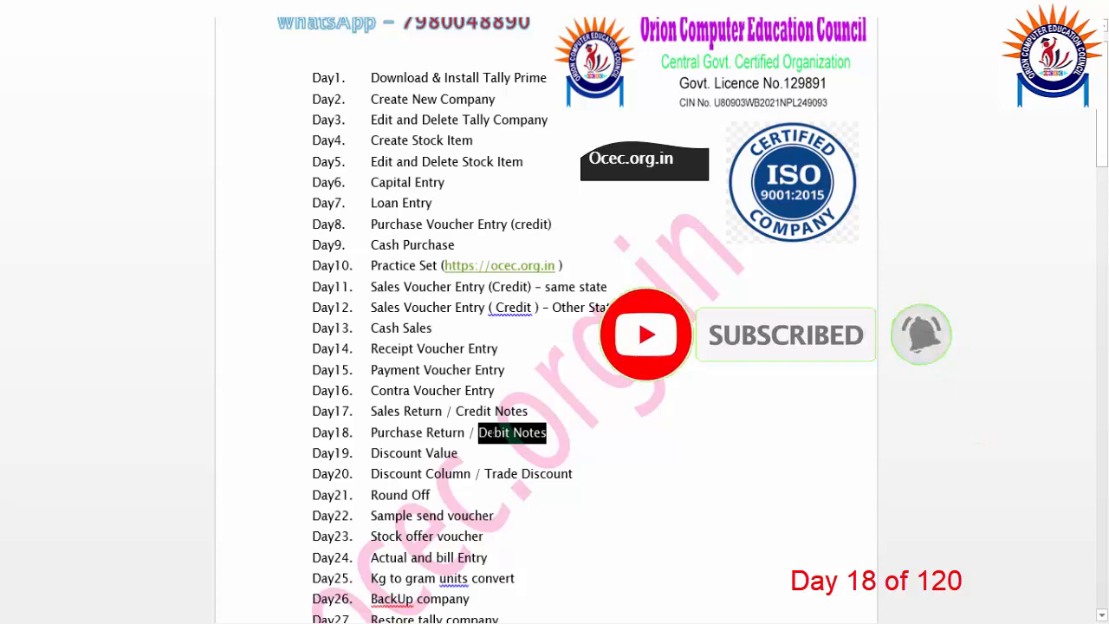
{"action": "left_click_drag", "start_coordinate": [548, 433], "coordinate": [479, 433]}
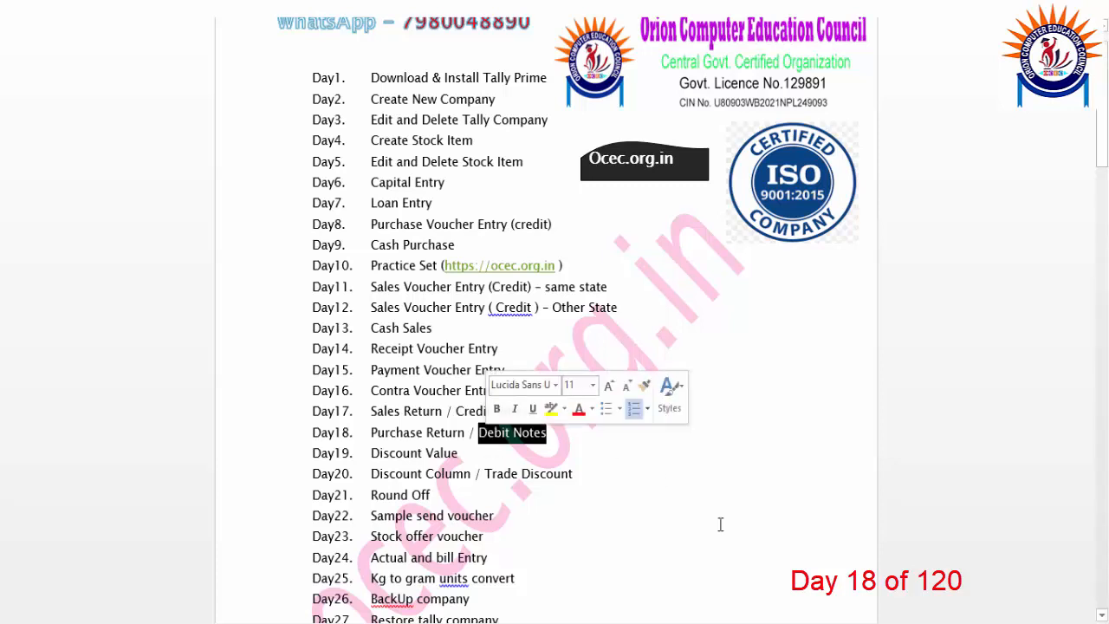
{"action": "left_click", "coordinate": [694, 603]}
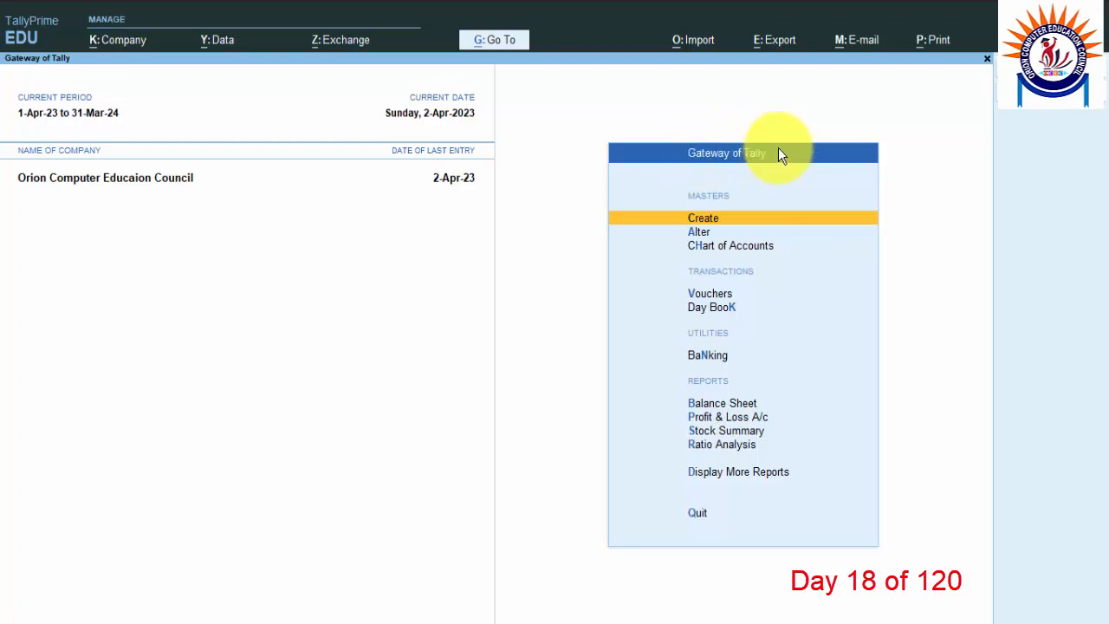
Open the Purchase Register from the account books reports
{"action": "left_click", "coordinate": [752, 478]}
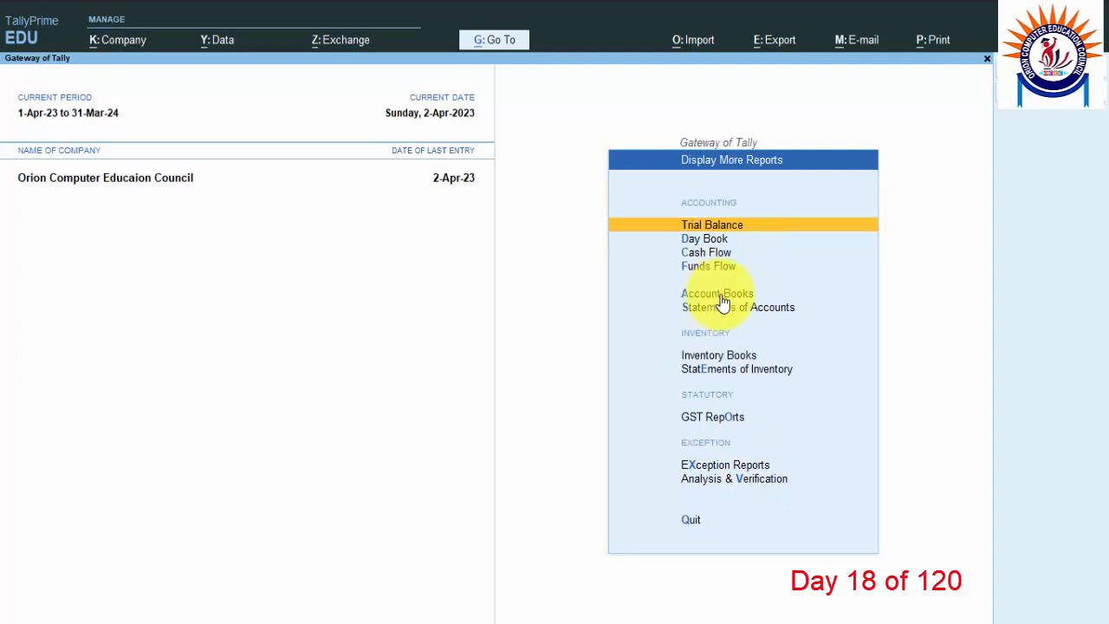
{"action": "left_click", "coordinate": [719, 295]}
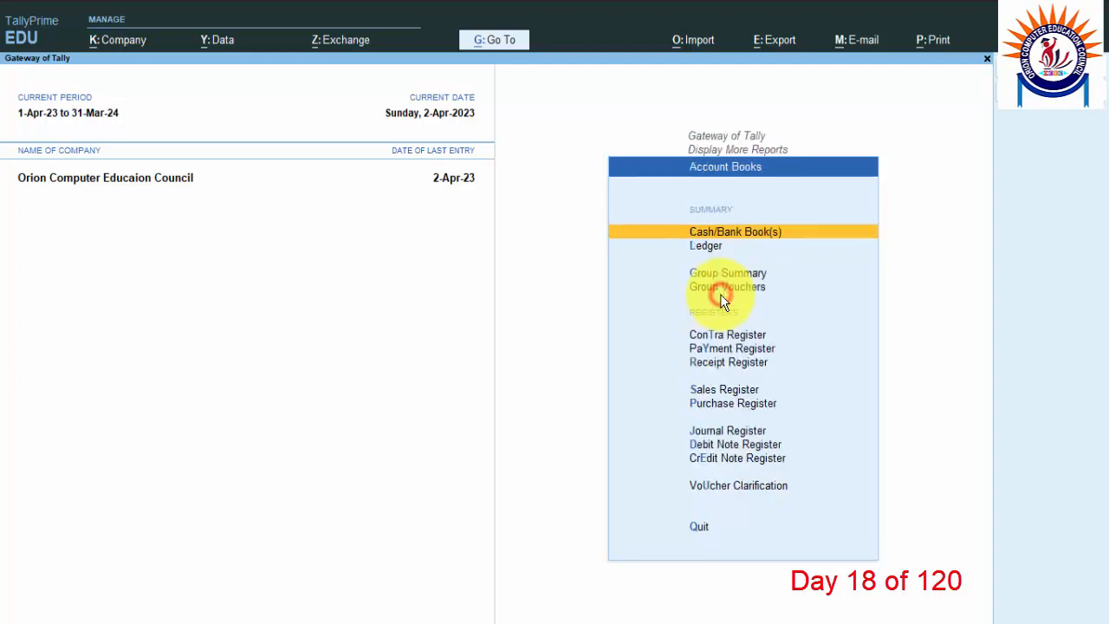
{"action": "left_click", "coordinate": [748, 404]}
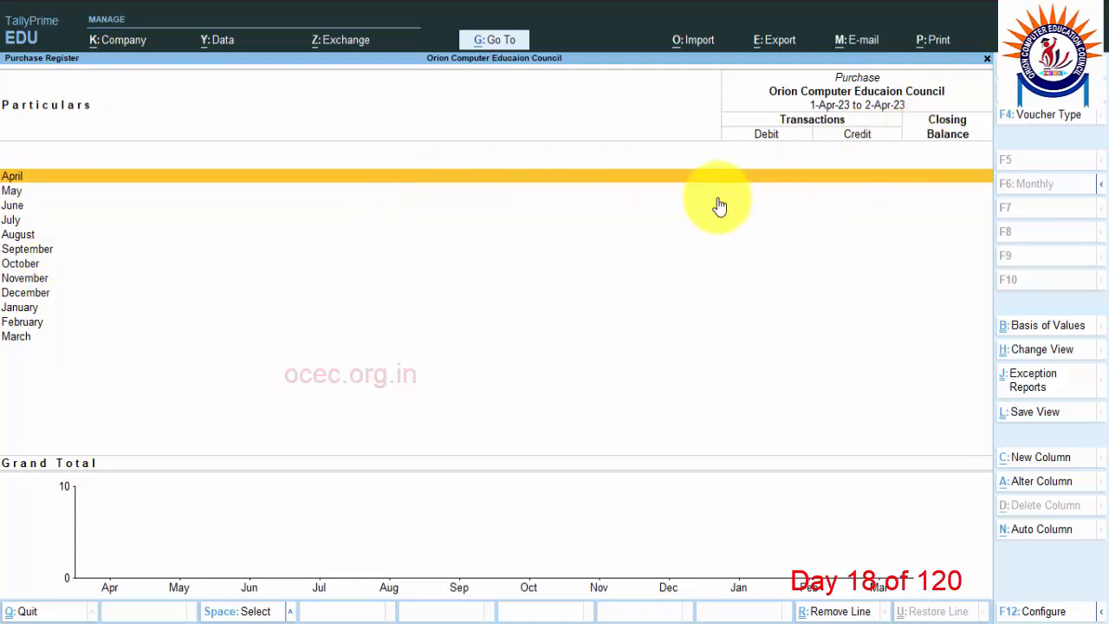
Change the Purchase Register period to start from 01.04.2022, keeping the end date
{"action": "key", "text": "alt+F2"}
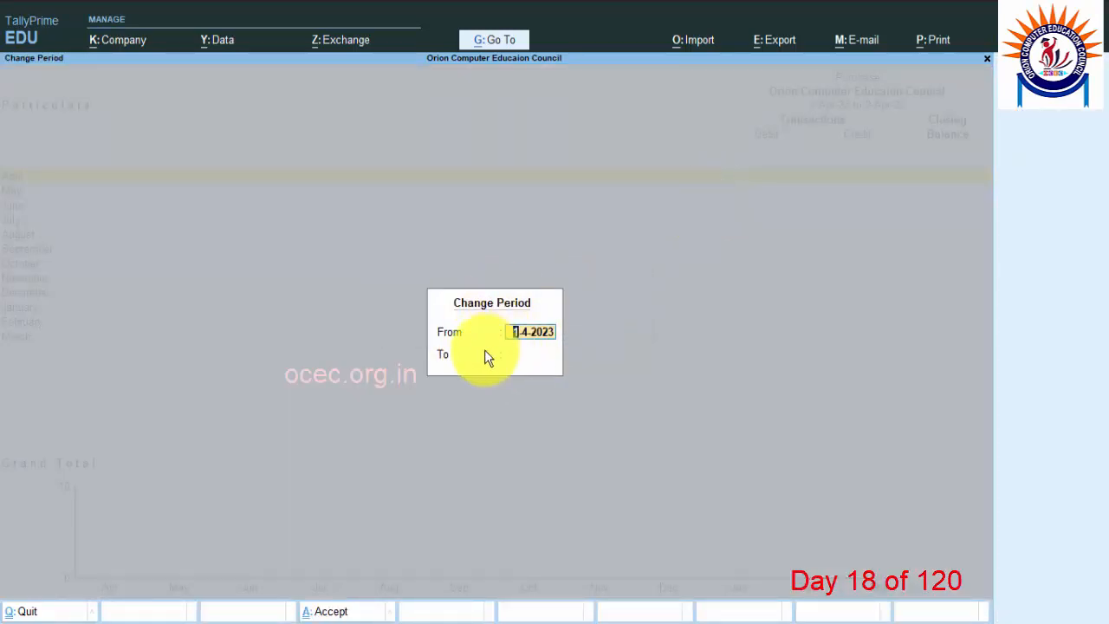
{"action": "type", "text": "01"}
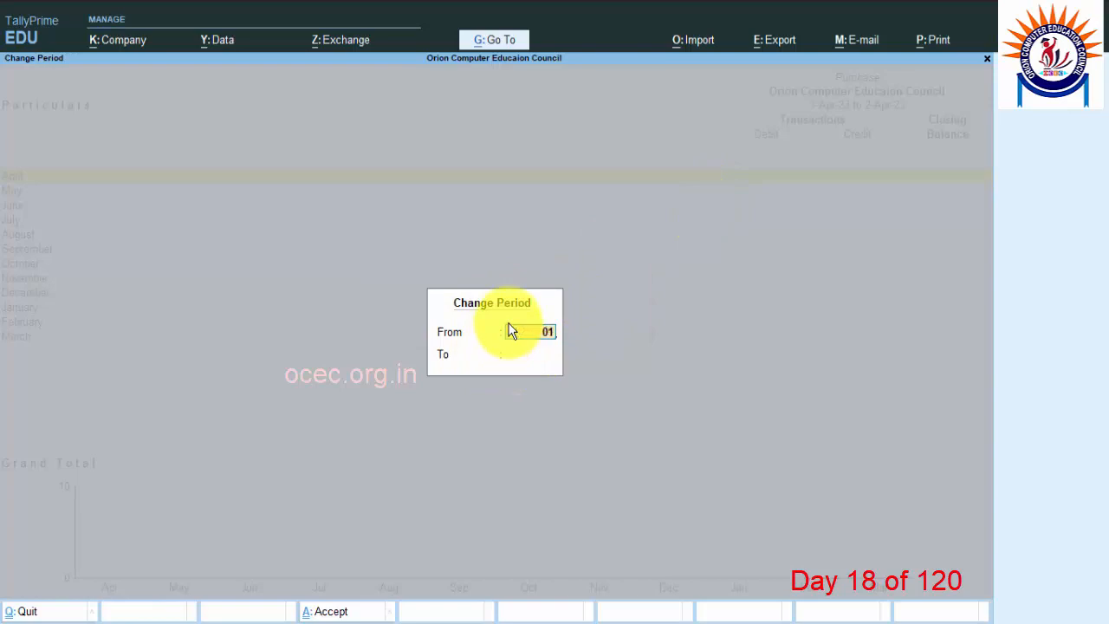
{"action": "type", "text": ".04.2022"}
{"action": "key", "text": "Return"}
{"action": "key", "text": "Return"}
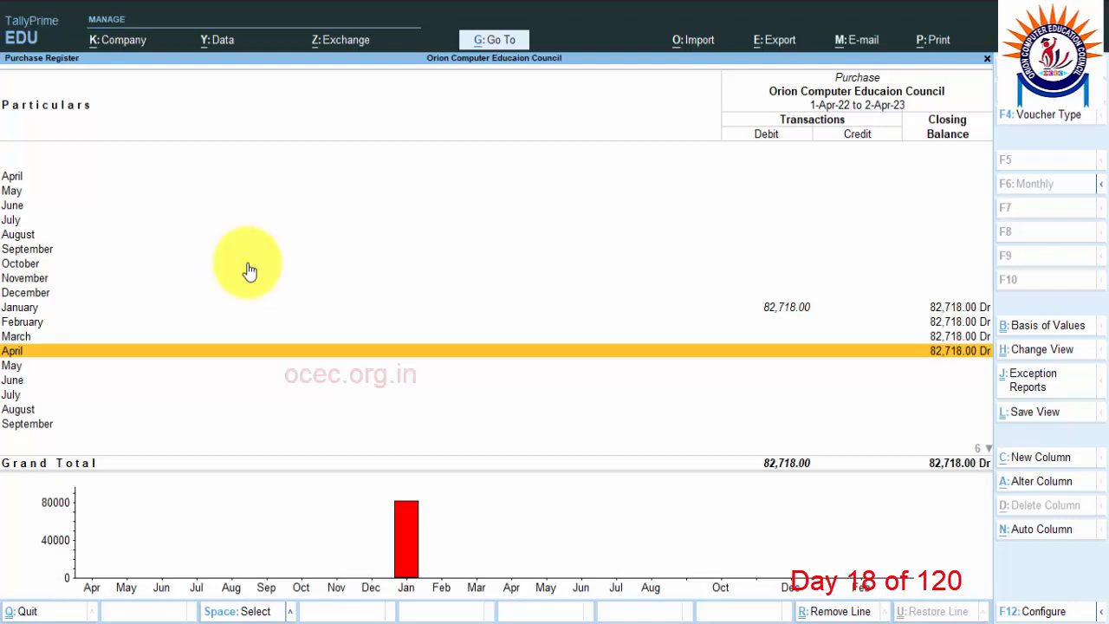
Examine the It Solution purchase voucher among January's purchases, and return to the Gateway of Tally
{"action": "left_click", "coordinate": [3, 310]}
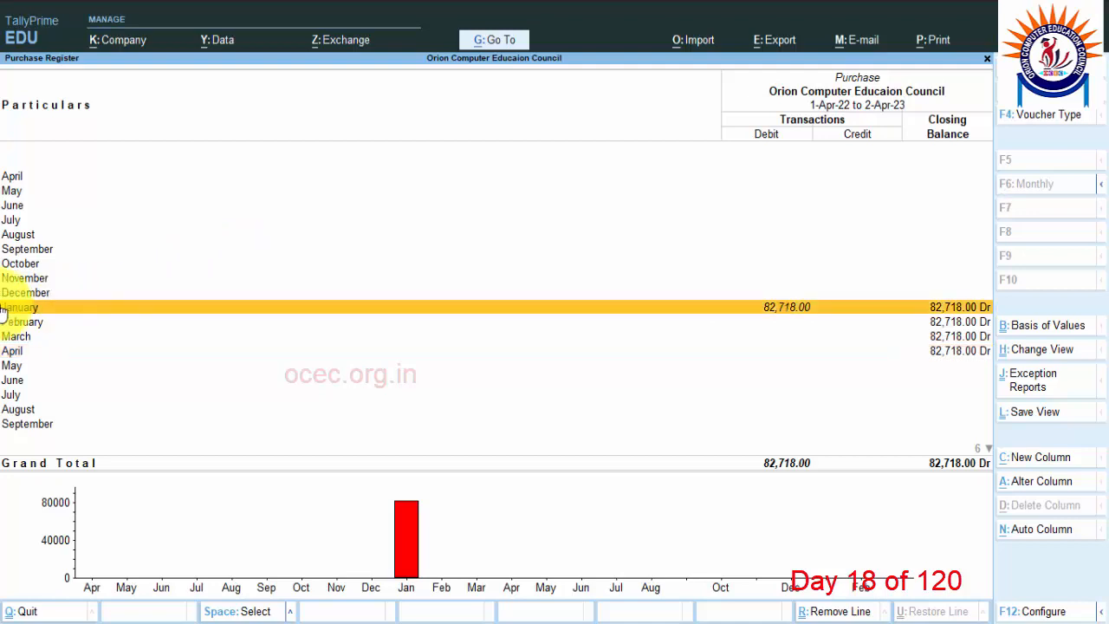
{"action": "double_click", "coordinate": [801, 318]}
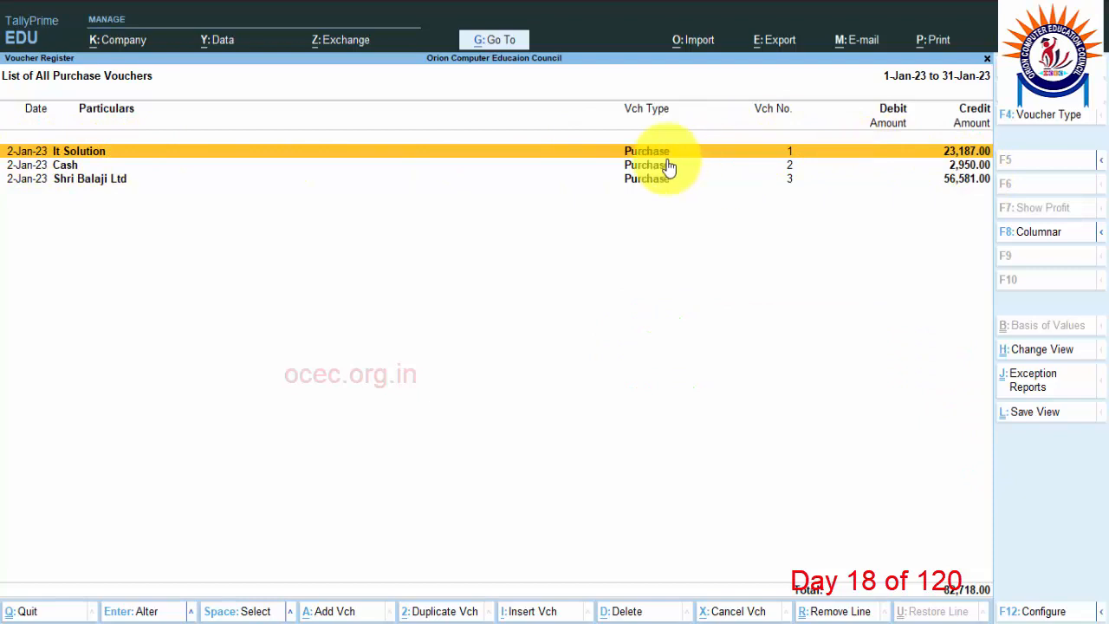
{"action": "key", "text": "Return"}
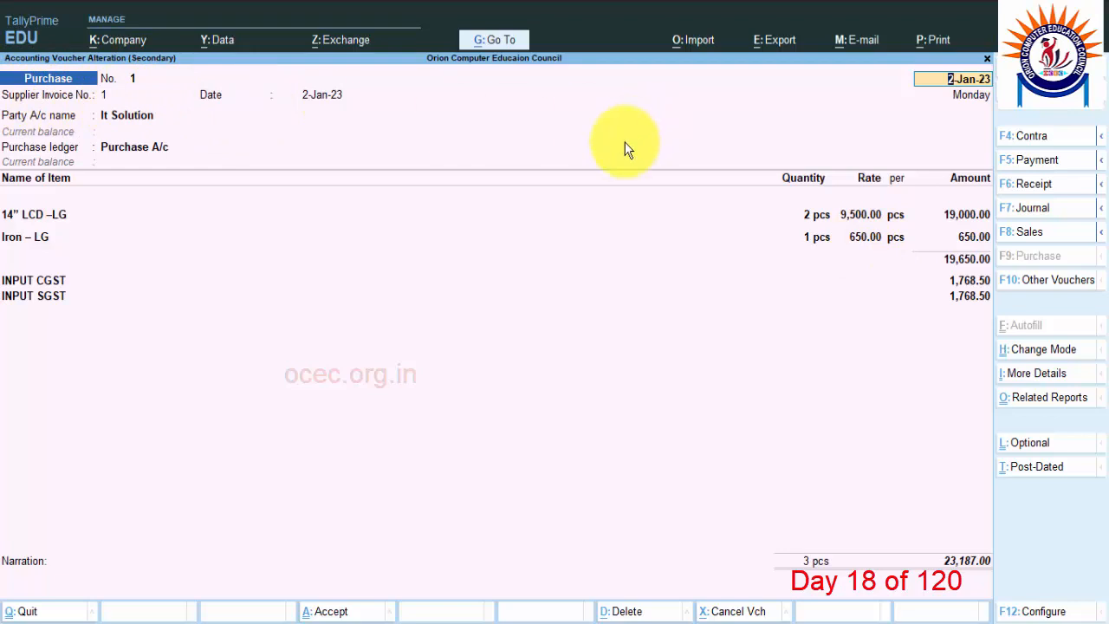
{"action": "key", "text": "Escape"}
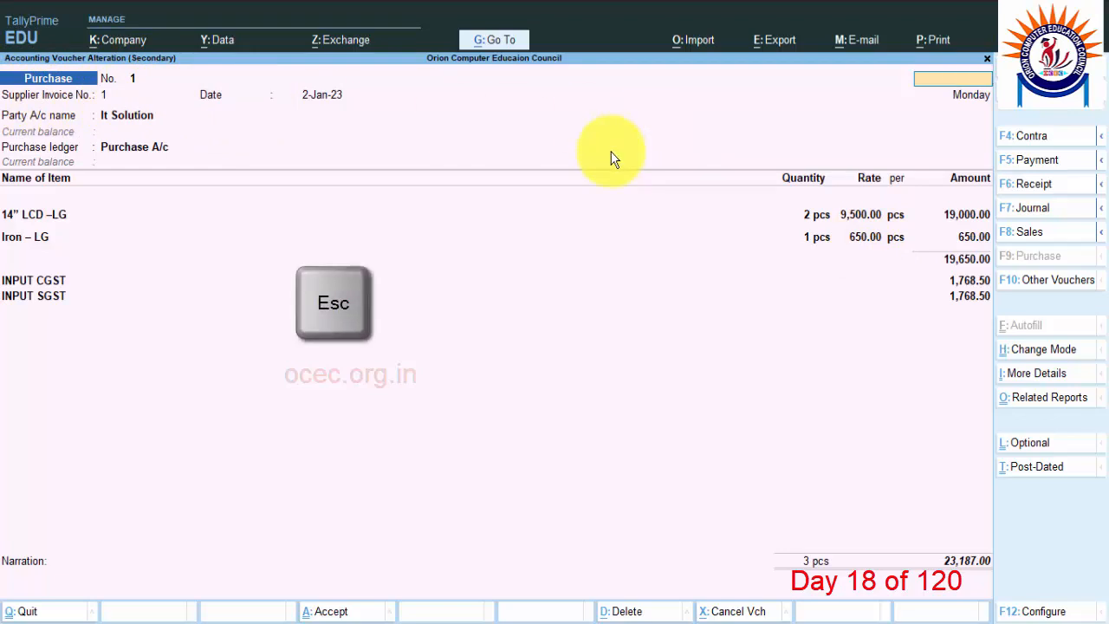
{"action": "key", "text": "Escape"}
{"action": "key", "text": "y"}
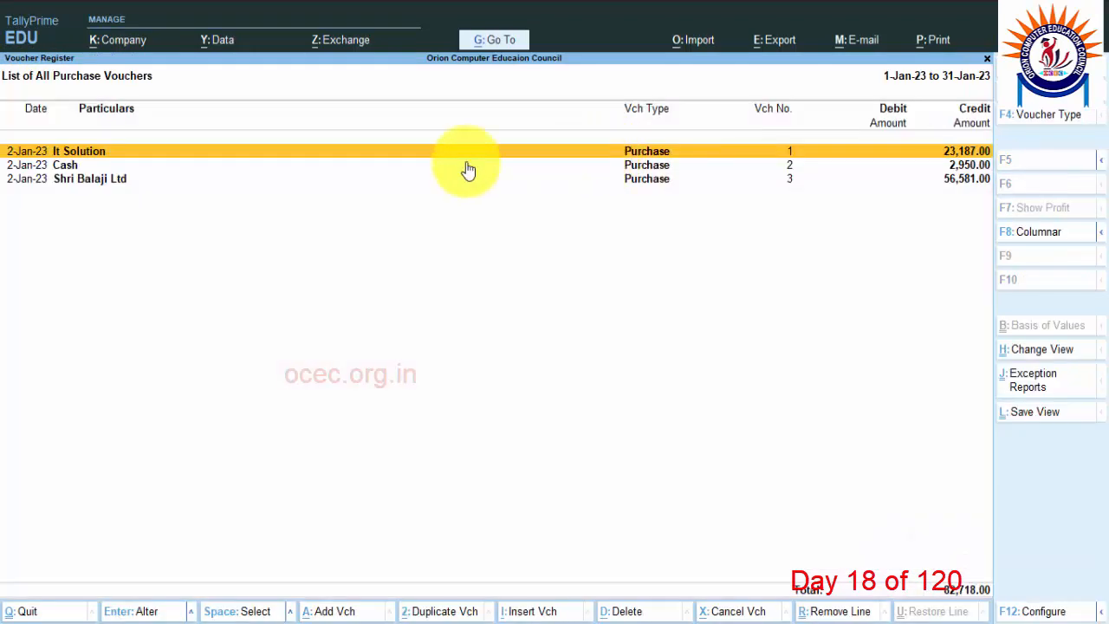
{"action": "key", "text": "Escape"}
{"action": "key", "text": "Escape"}
{"action": "key", "text": "Escape"}
{"action": "key", "text": "n"}
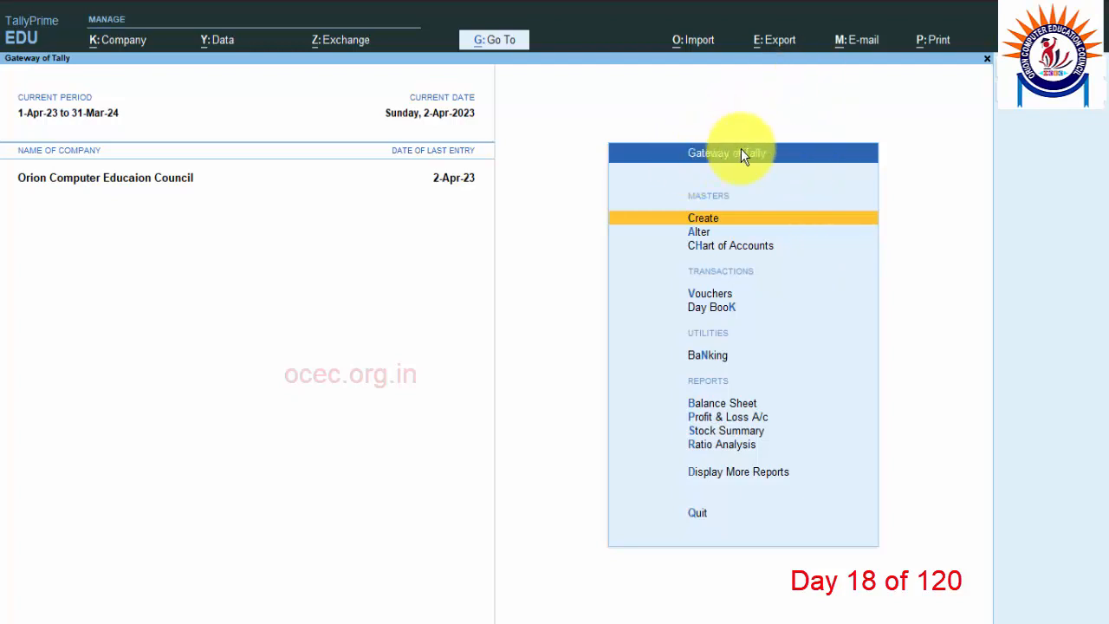
View the outstanding payables report under Statements of Accounts and close it
{"action": "left_click", "coordinate": [754, 472]}
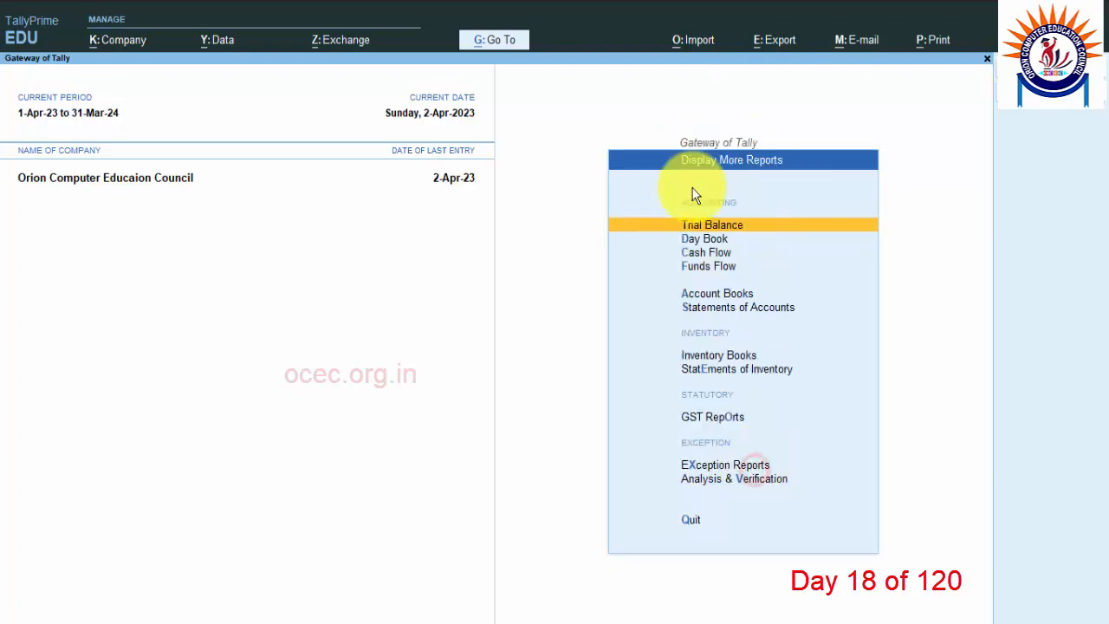
{"action": "left_click", "coordinate": [732, 307]}
{"action": "left_click", "coordinate": [729, 344]}
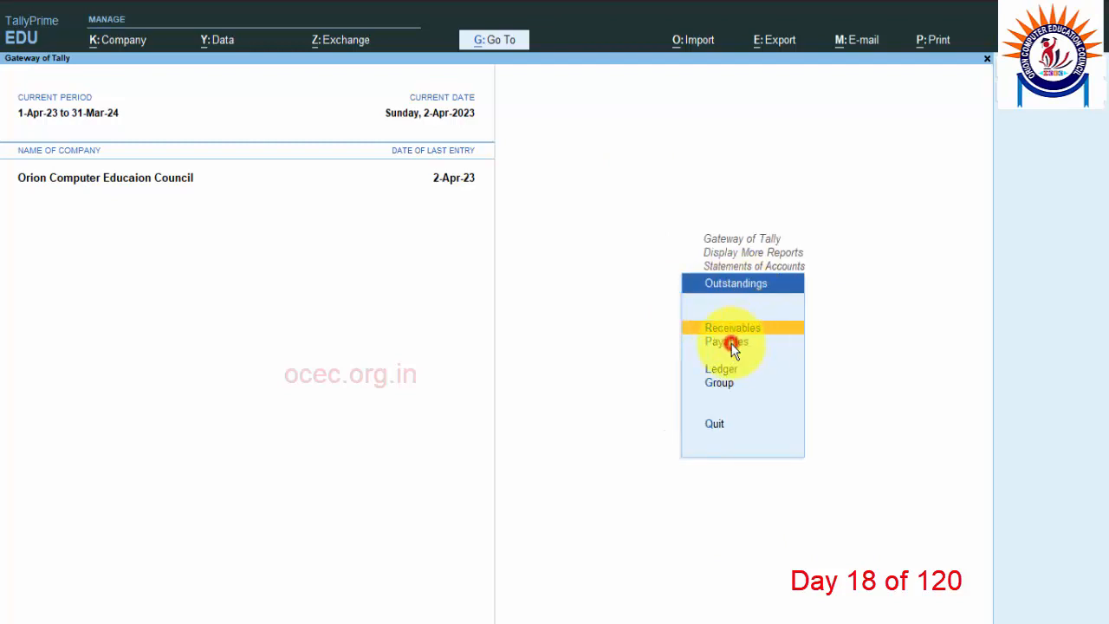
{"action": "left_click", "coordinate": [731, 344]}
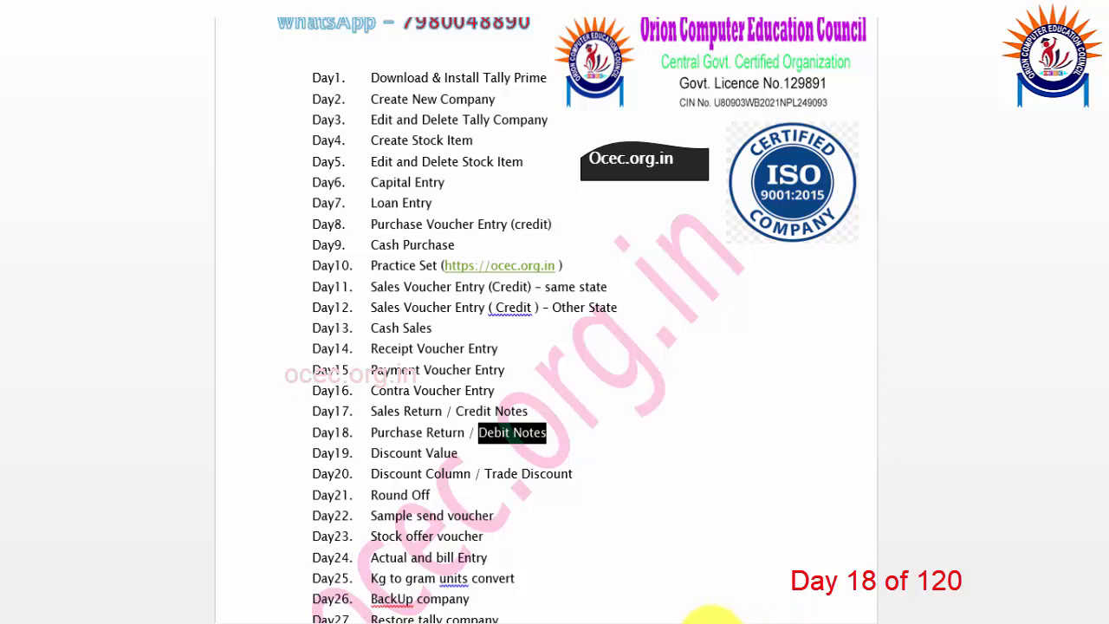
{"action": "left_click", "coordinate": [697, 623]}
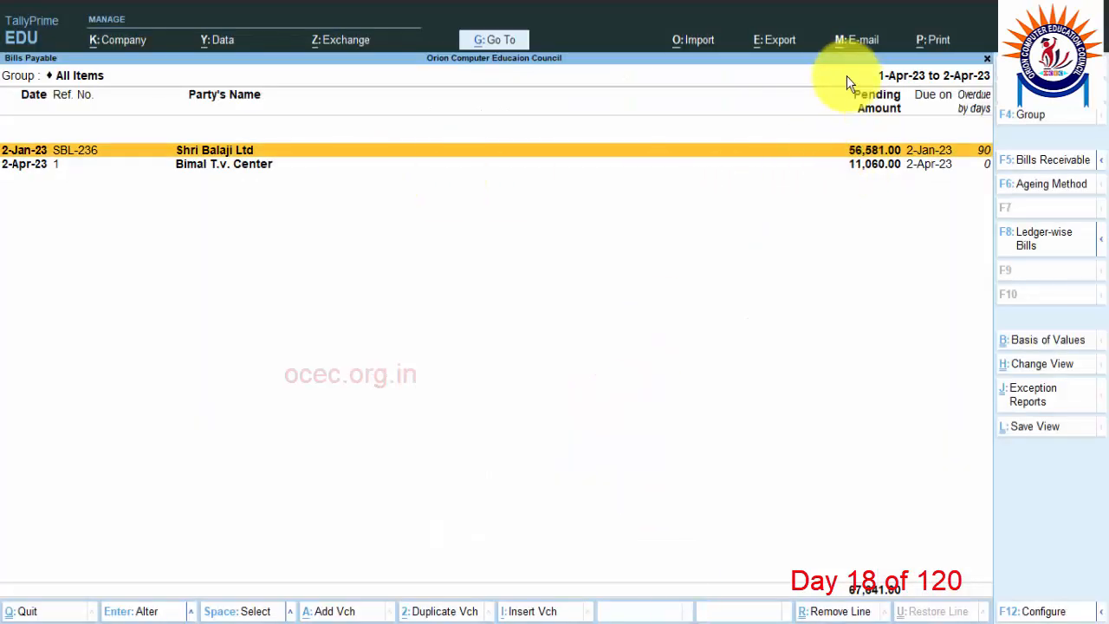
{"action": "key", "text": "Escape"}
View the outstanding receivables report, and return to the Gateway of Tally
{"action": "key", "text": "Up"}
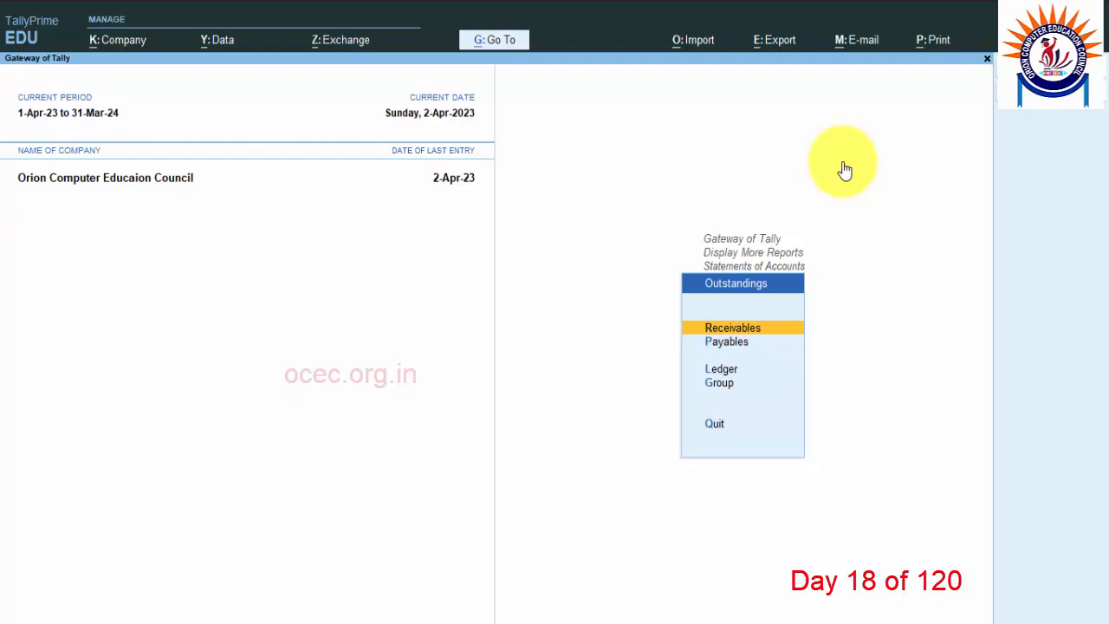
{"action": "left_click", "coordinate": [750, 336]}
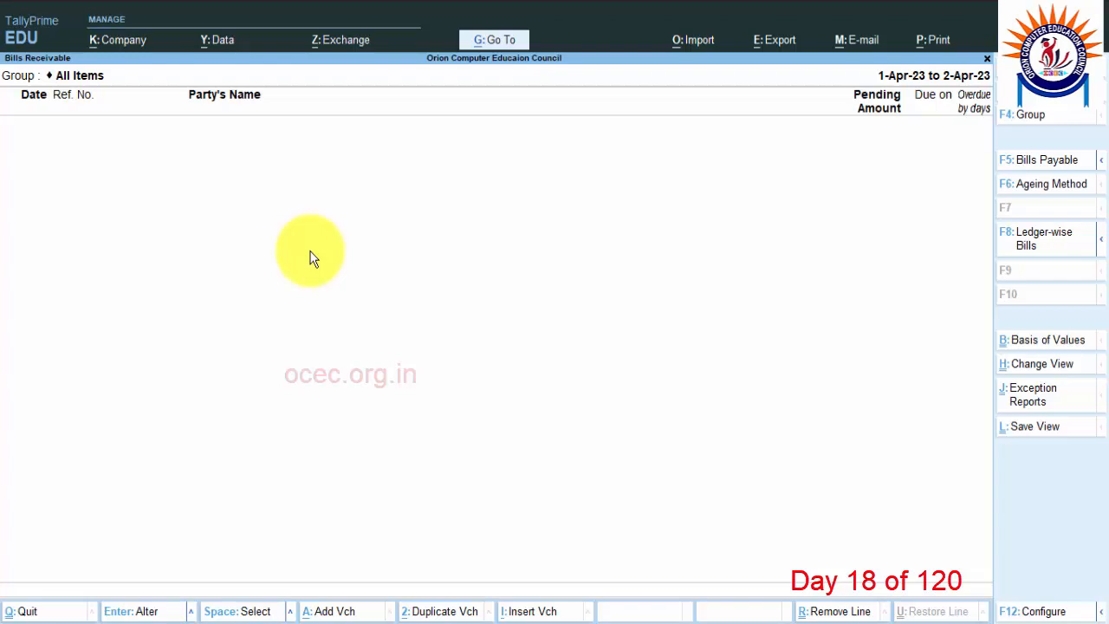
{"action": "key", "text": "Escape"}
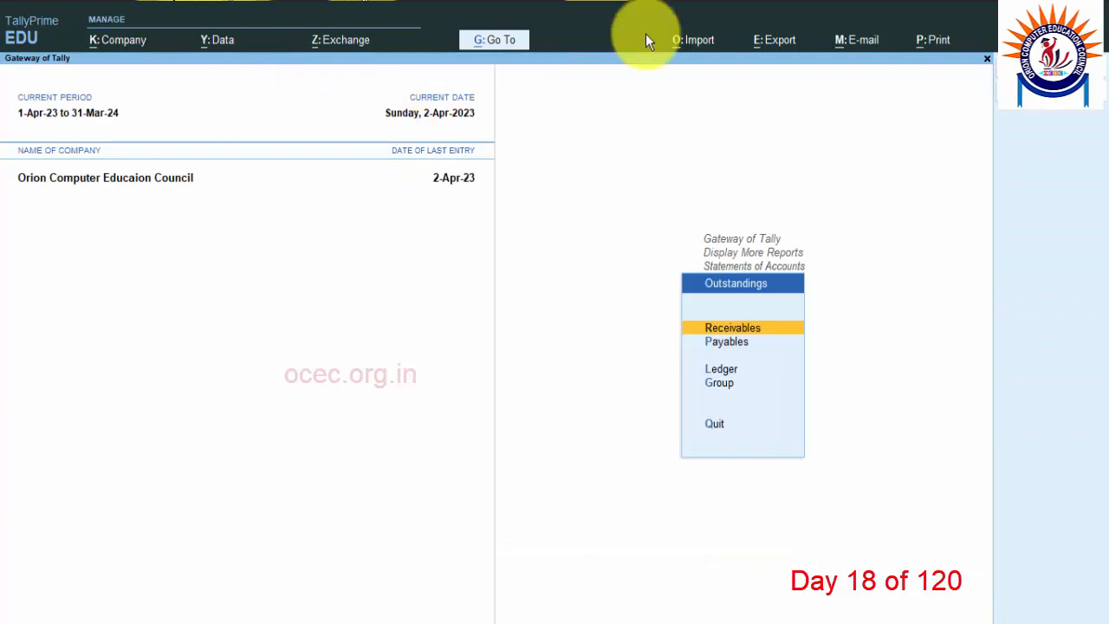
{"action": "key", "text": "Escape"}
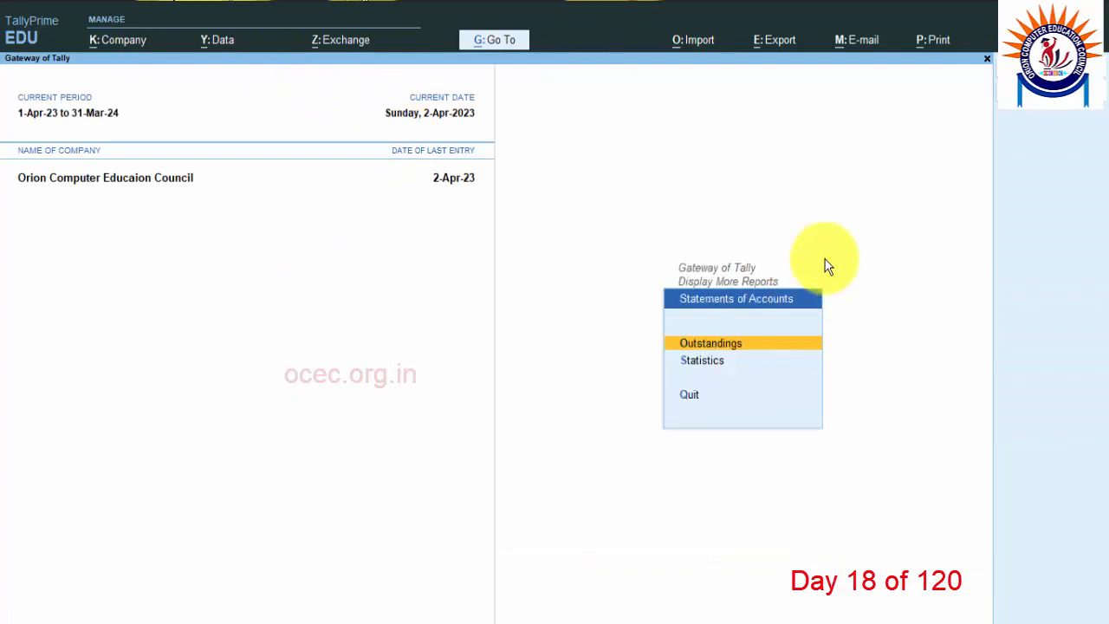
{"action": "key", "text": "Escape"}
{"action": "key", "text": "Escape"}
{"action": "key", "text": "Escape"}
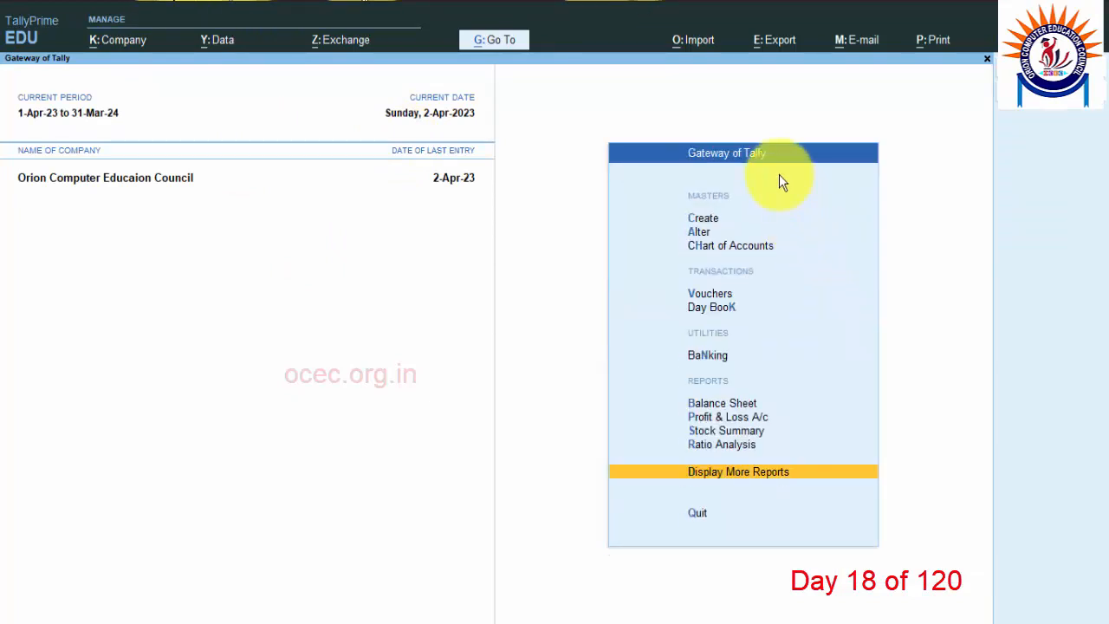
{"action": "key", "text": "Escape"}
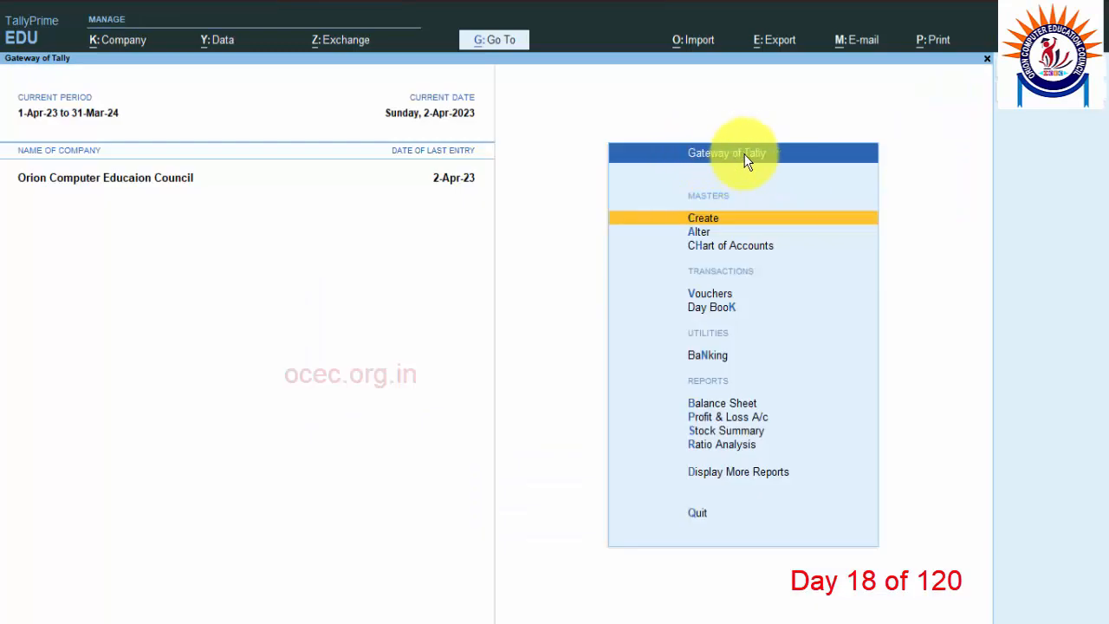
Start a new voucher and change its type to Debit Note
{"action": "left_click", "coordinate": [712, 297]}
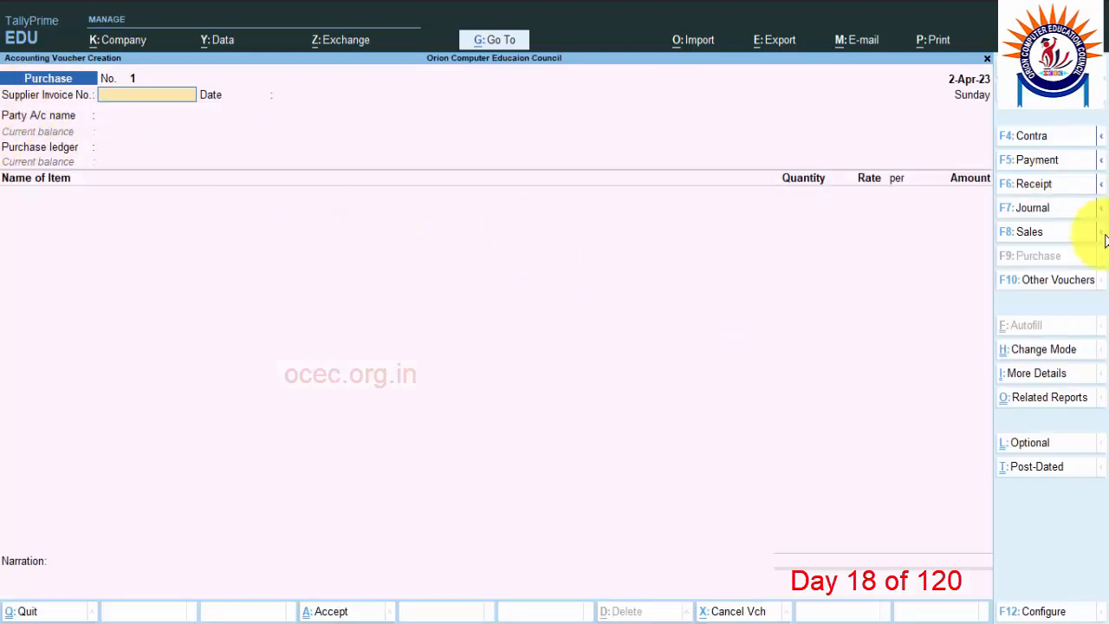
{"action": "left_click", "coordinate": [1065, 291]}
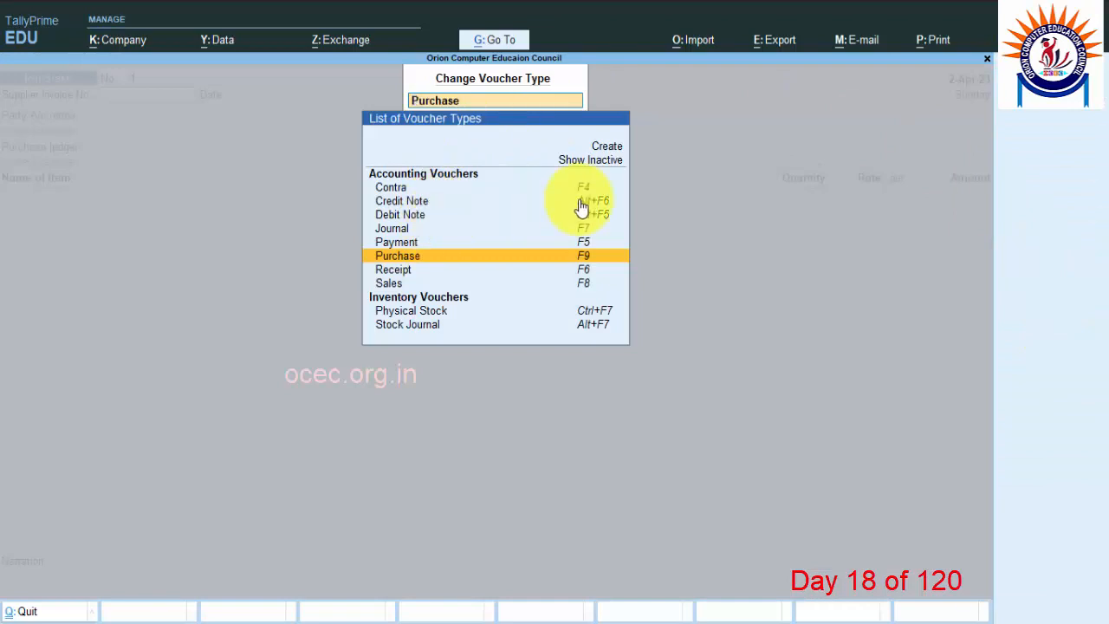
{"action": "left_click", "coordinate": [402, 217]}
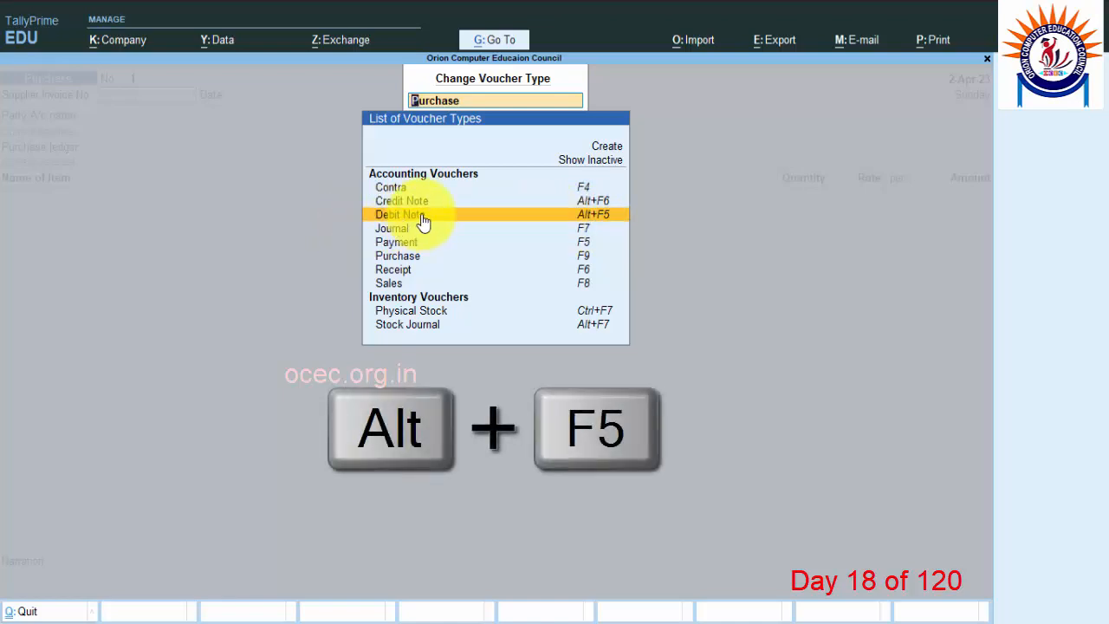
{"action": "key", "text": "alt+F5"}
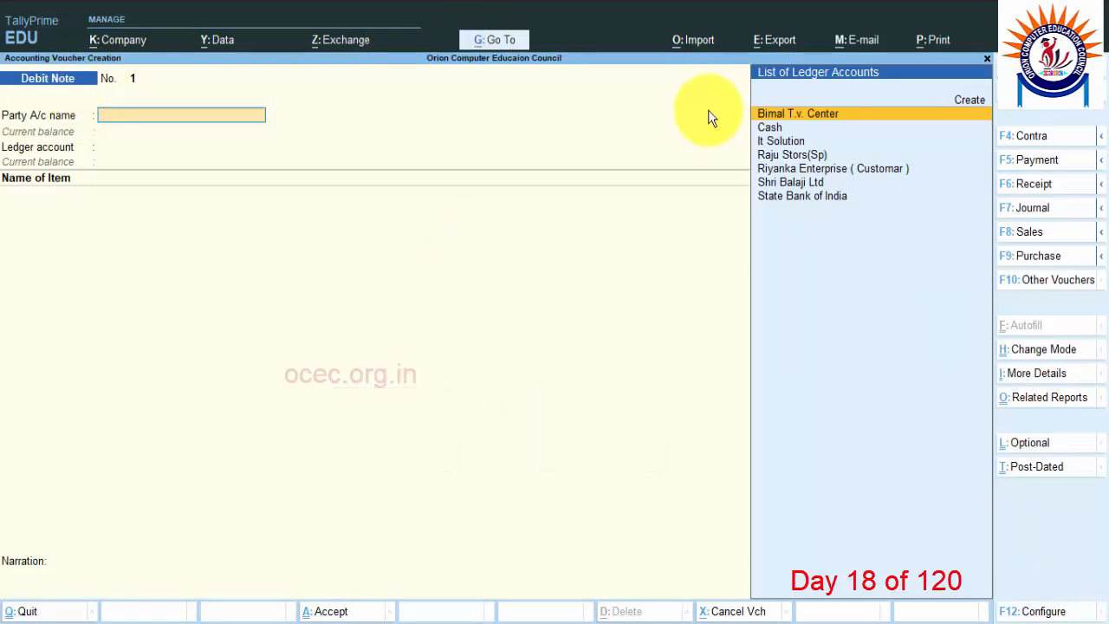
Set the debit note's voucher date to 02-05
{"action": "key", "text": "F2"}
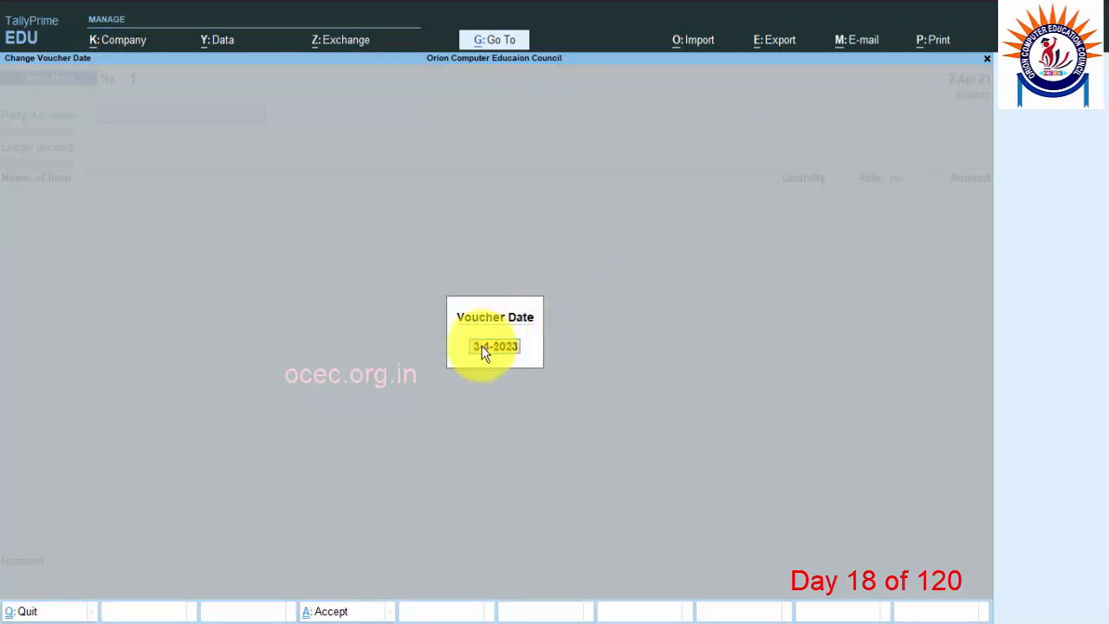
{"action": "type", "text": "02-05"}
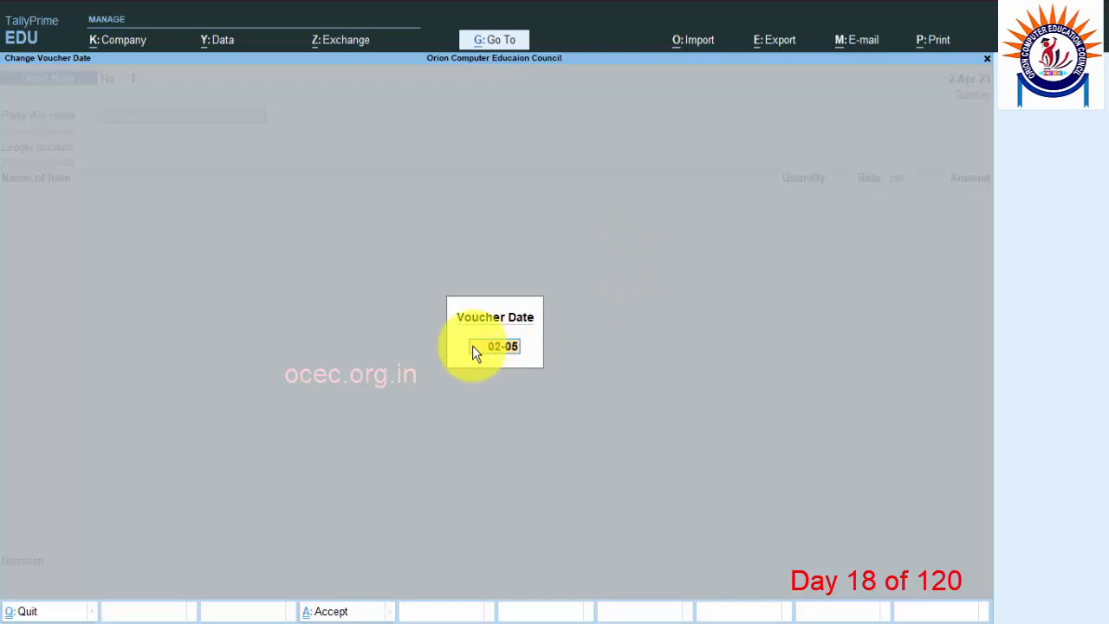
{"action": "key", "text": "Return"}
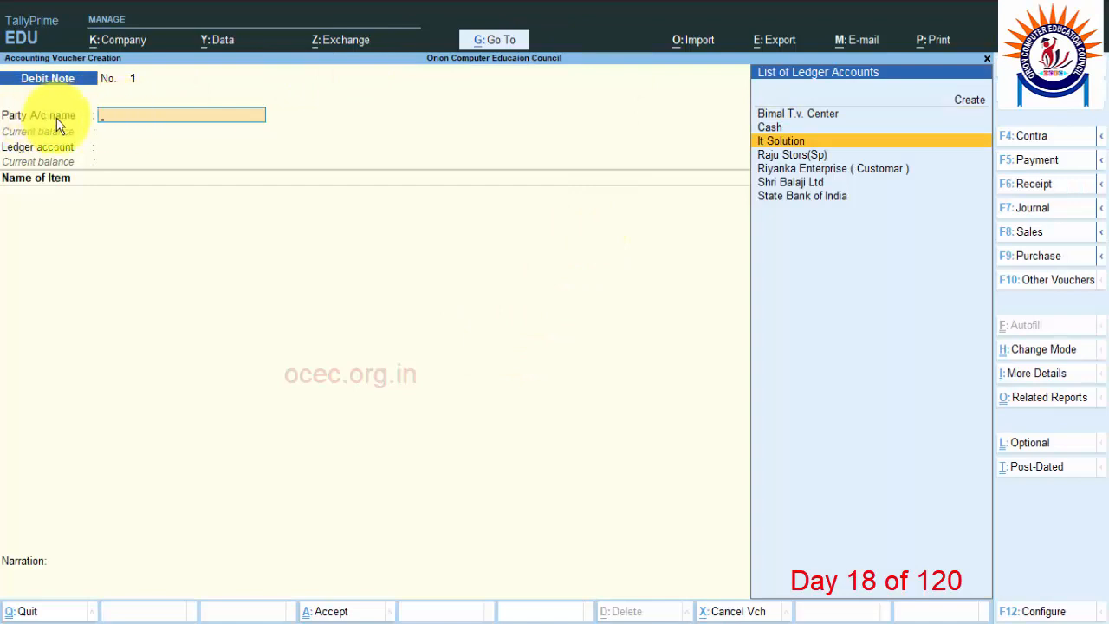
Choose It Solution as the debit note's party, leave the dispatch details blank, and enter original invoice number 1
{"action": "left_click", "coordinate": [774, 142]}
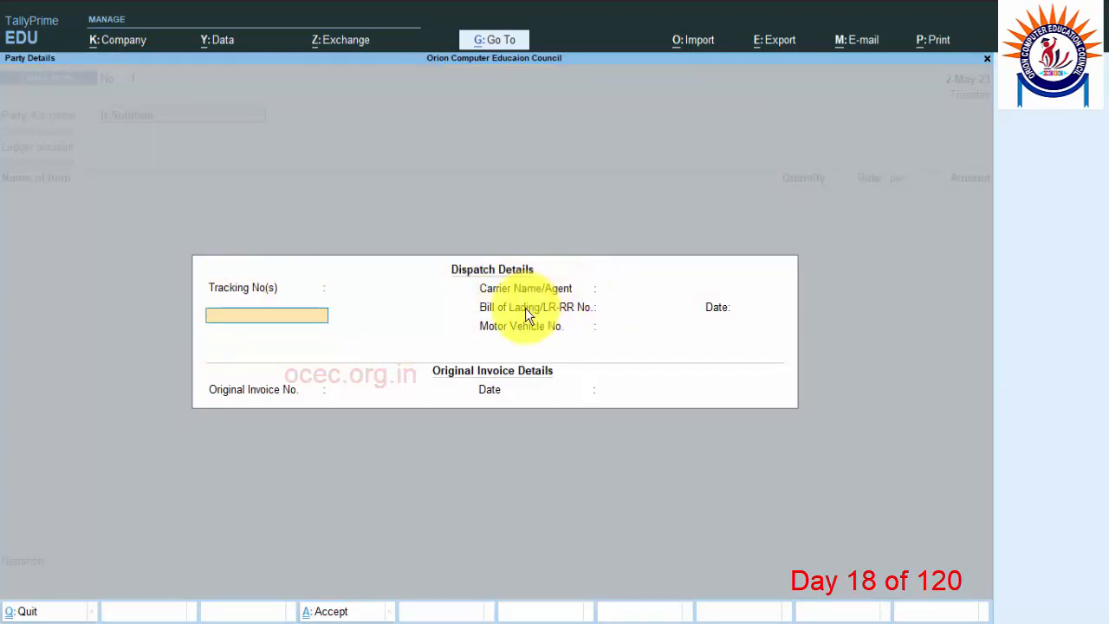
{"action": "key", "text": "Return"}
{"action": "key", "text": "Return"}
{"action": "key", "text": "Return"}
{"action": "key", "text": "Return"}
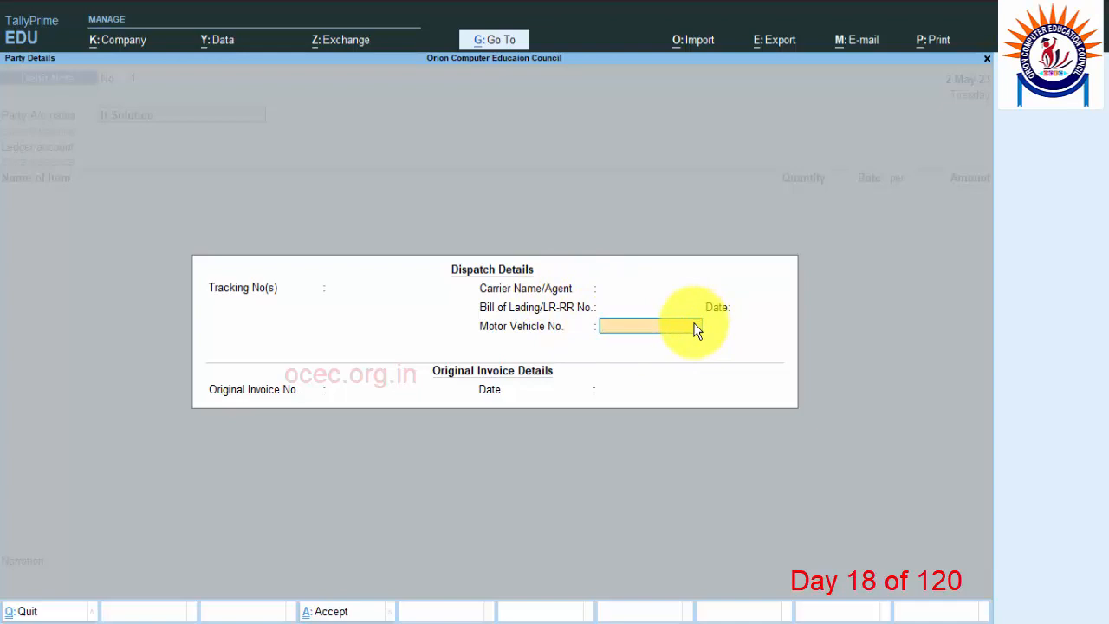
{"action": "key", "text": "Return"}
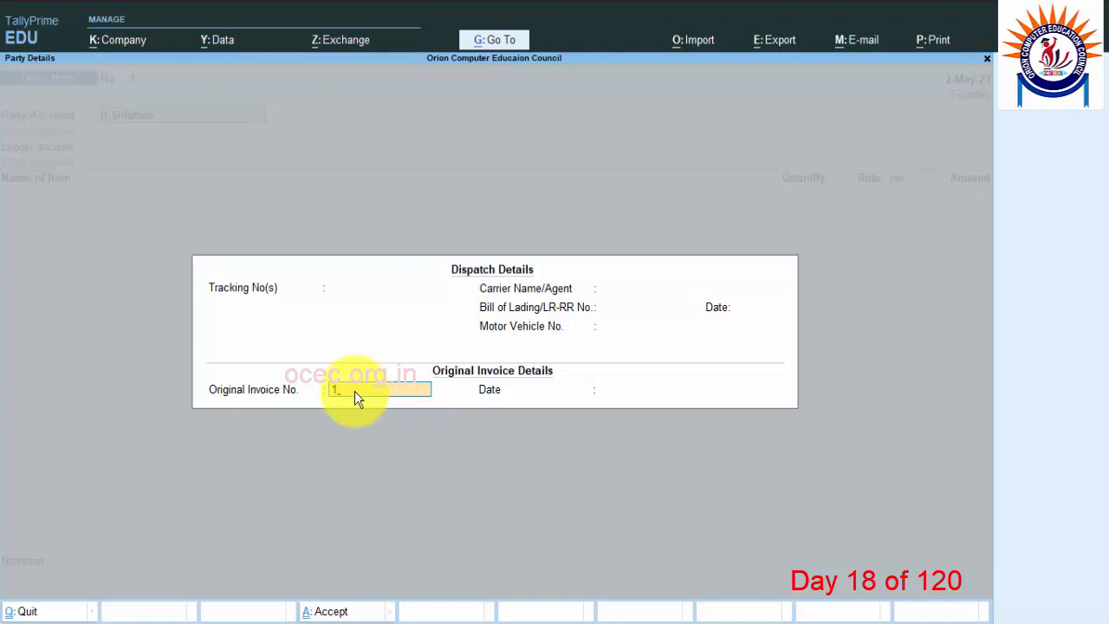
{"action": "key", "text": "Return"}
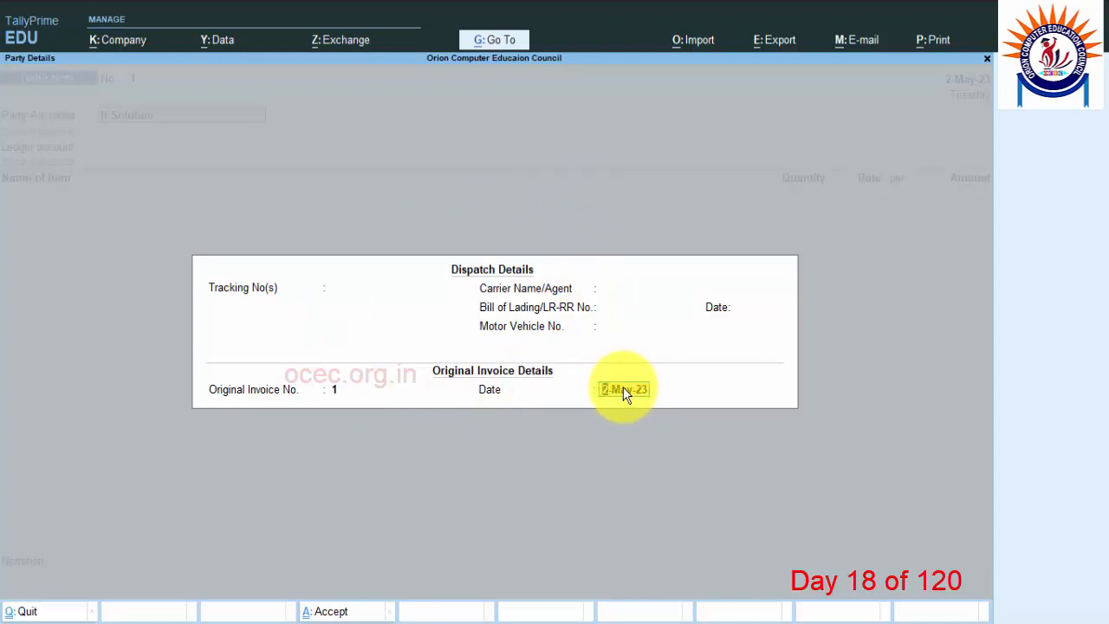
Accept 2-May-23 as the original invoice date and confirm It Solution's party details with West Bengal as place of supply
{"action": "key", "text": "Escape"}
{"action": "key", "text": "Return"}
{"action": "key", "text": "Return"}
{"action": "key", "text": "Return"}
{"action": "key", "text": "Return"}
{"action": "key", "text": "Return"}
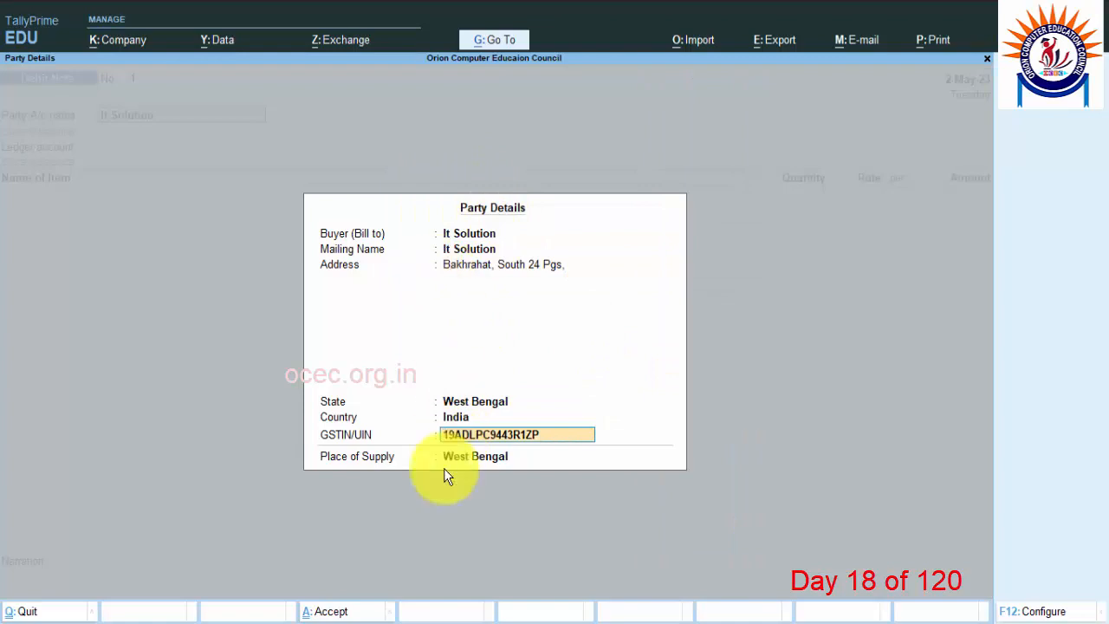
{"action": "key", "text": "Return"}
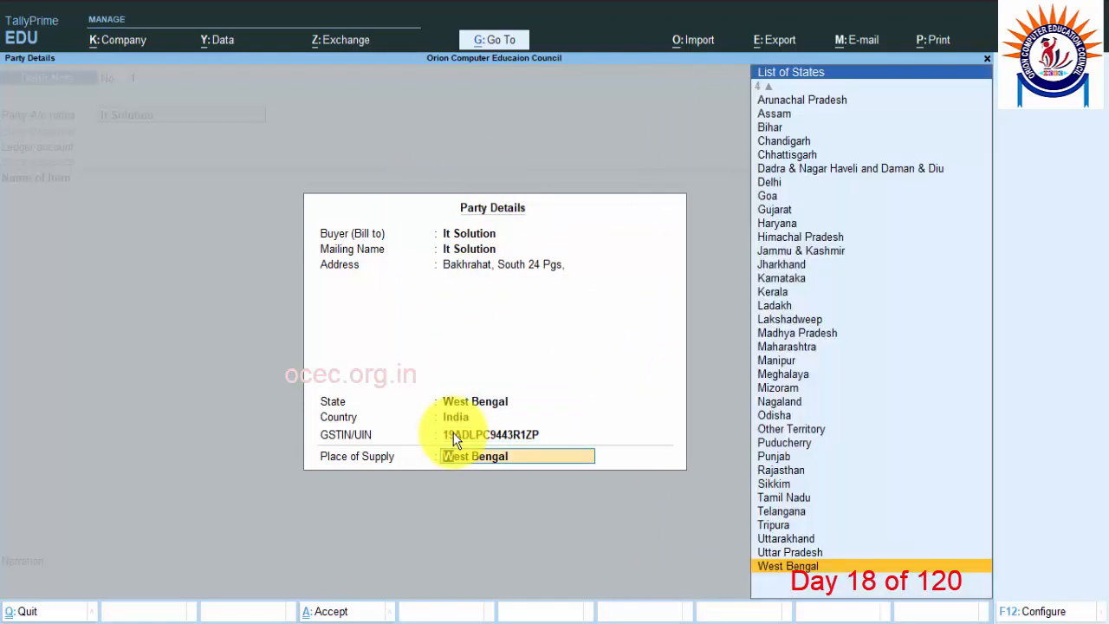
{"action": "key", "text": "Return"}
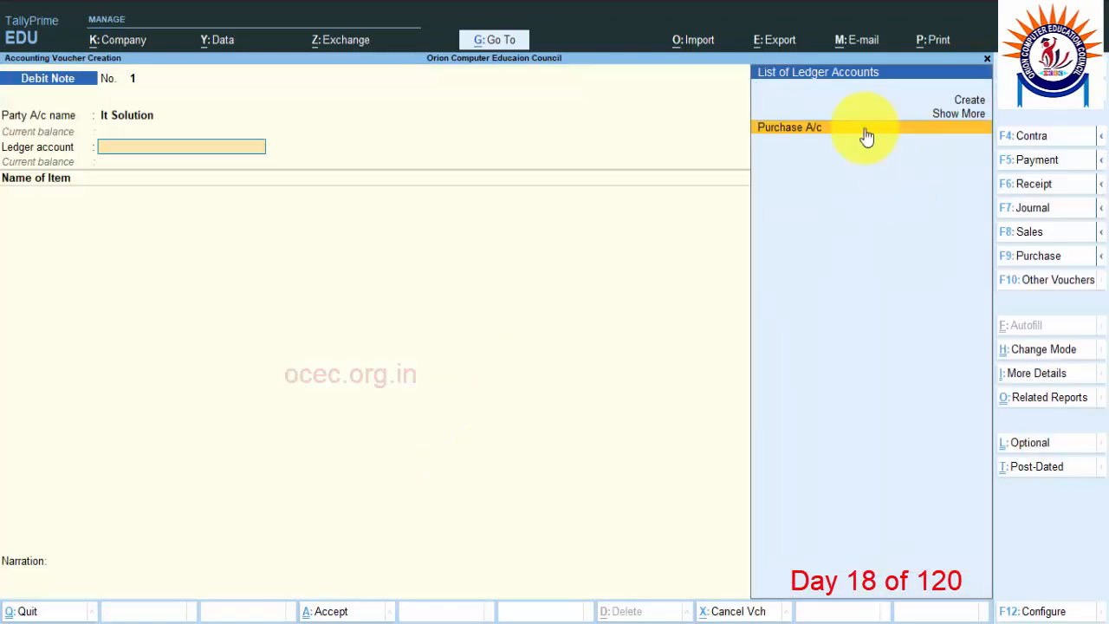
Set the ledger account to Purchase A/c and classify the transaction as Purchase Taxable
{"action": "left_click", "coordinate": [799, 137]}
{"action": "key", "text": "space"}
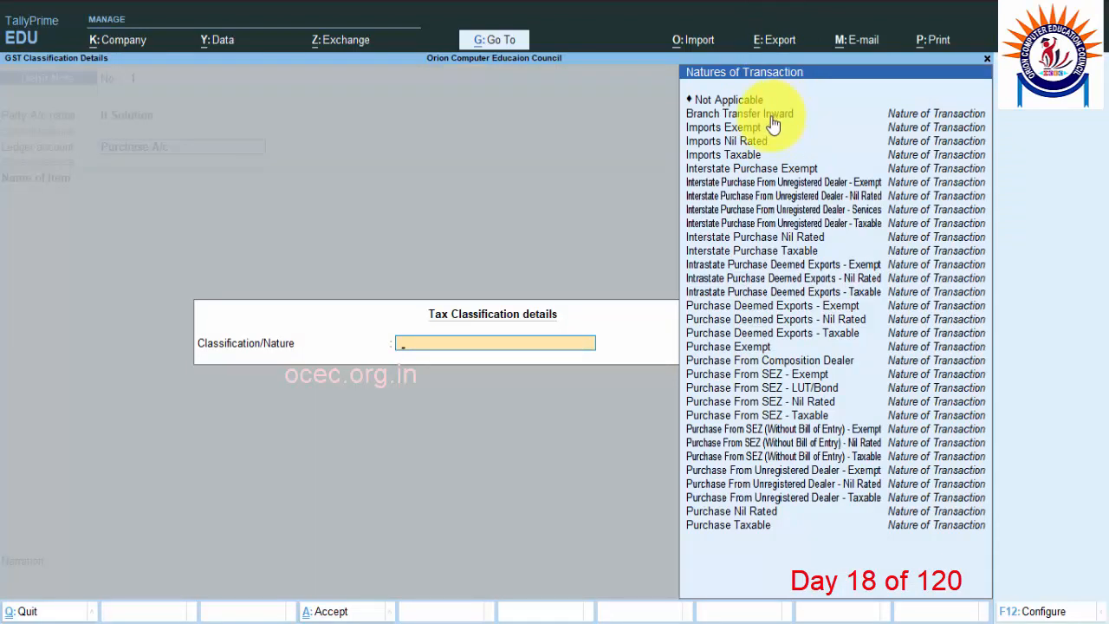
{"action": "left_click", "coordinate": [740, 530]}
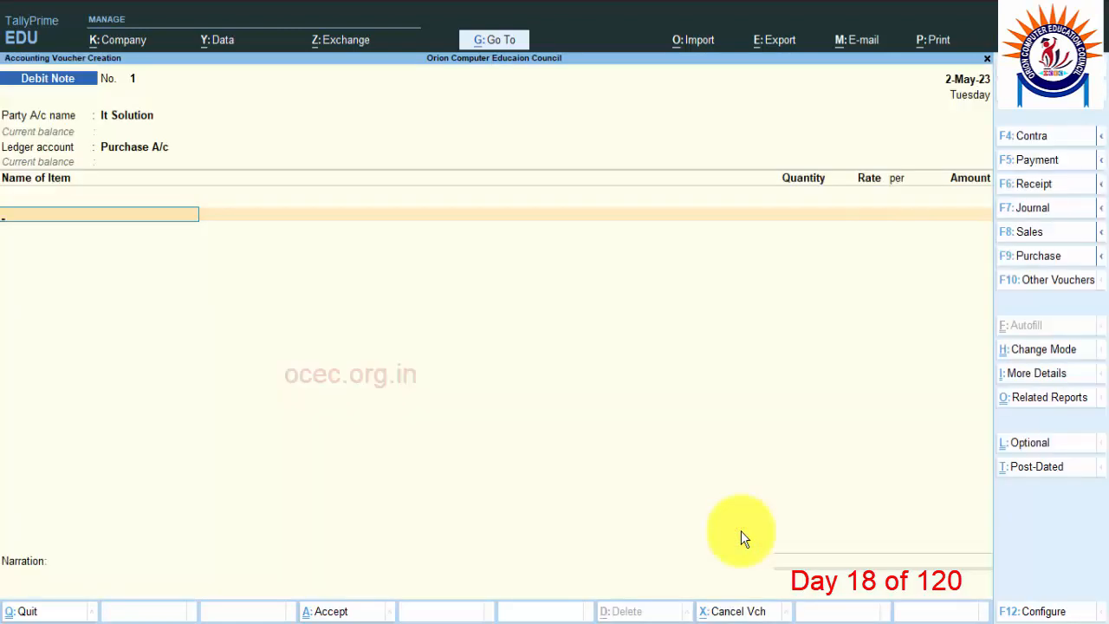
Add the stock item Iron – LG to the debit note with a quantity of 1 pcs at a rate of 500.00
{"action": "key", "text": "space"}
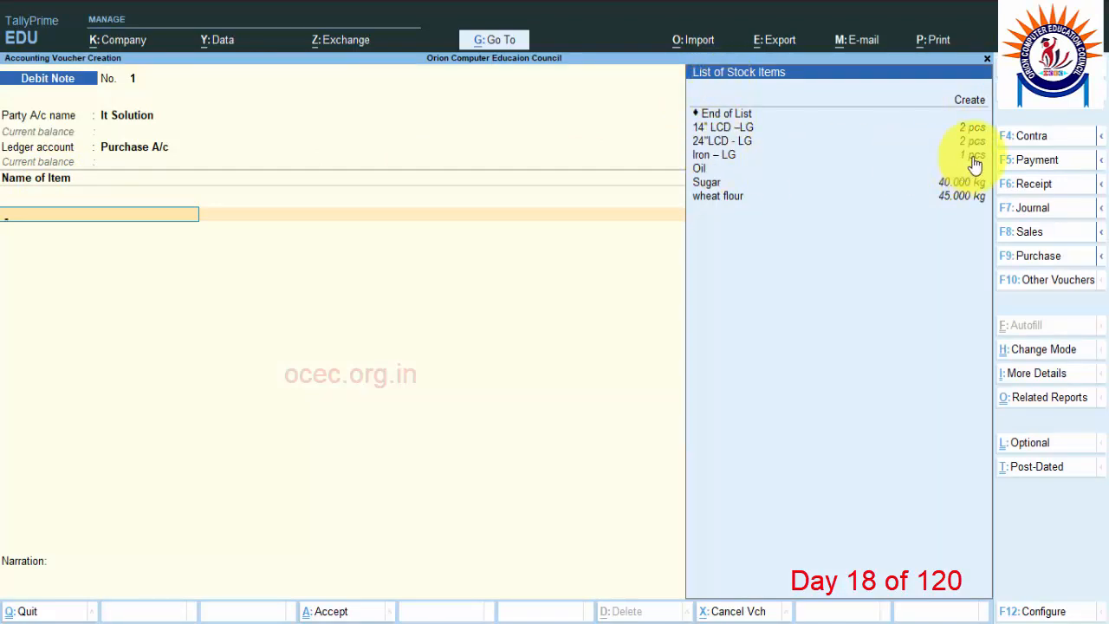
{"action": "left_click", "coordinate": [710, 156]}
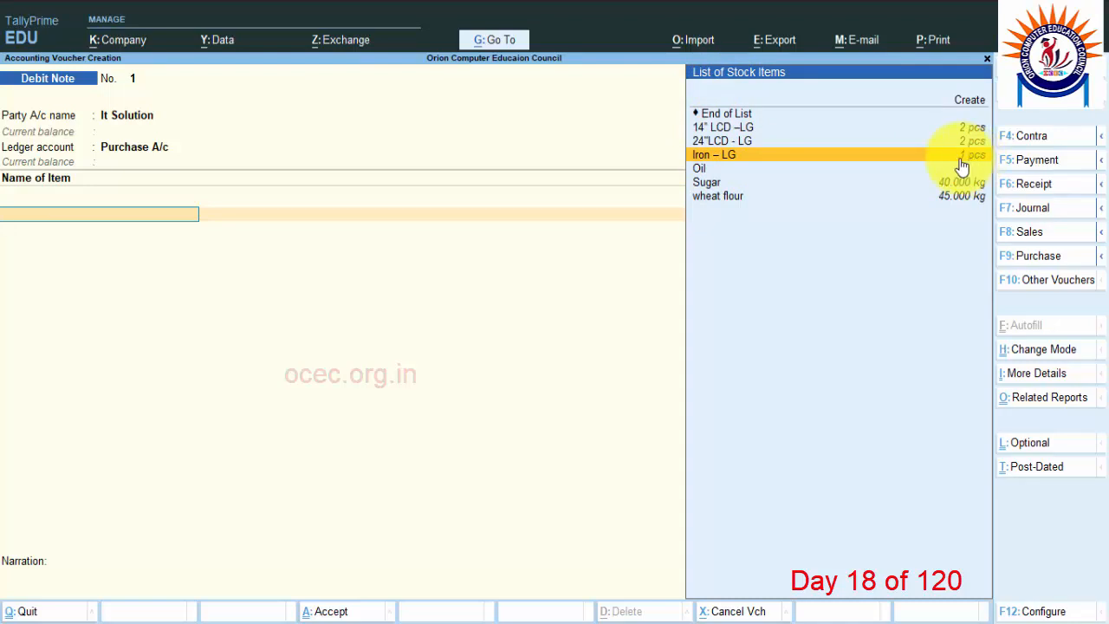
{"action": "left_click", "coordinate": [757, 157]}
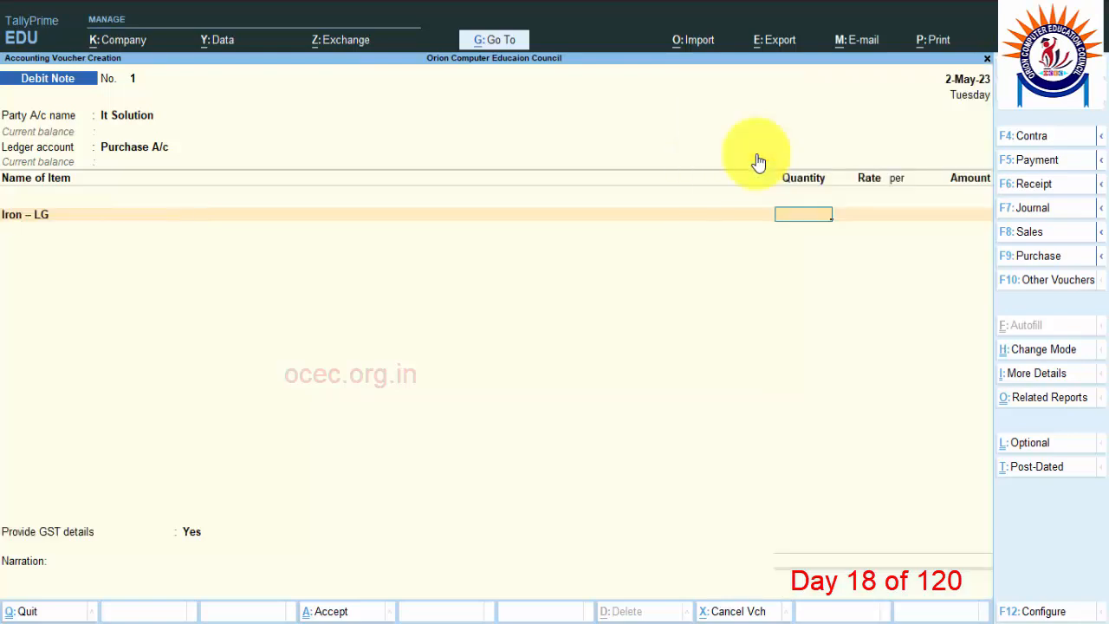
{"action": "type", "text": "1"}
{"action": "key", "text": "Return"}
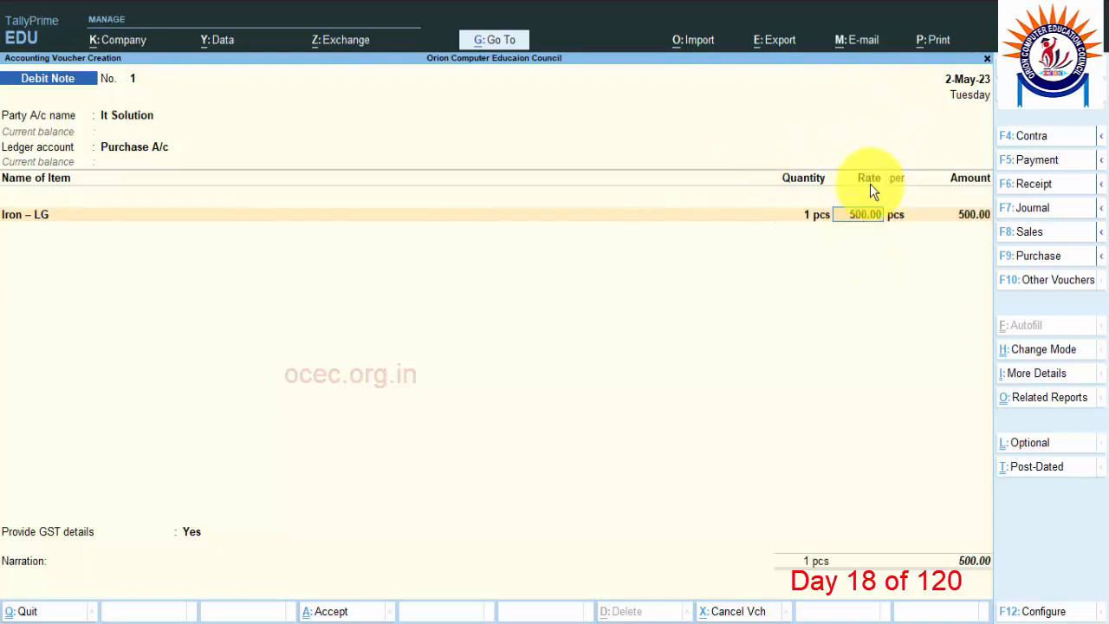
{"action": "key", "text": "Return"}
{"action": "key", "text": "Return"}
{"action": "key", "text": "Return"}
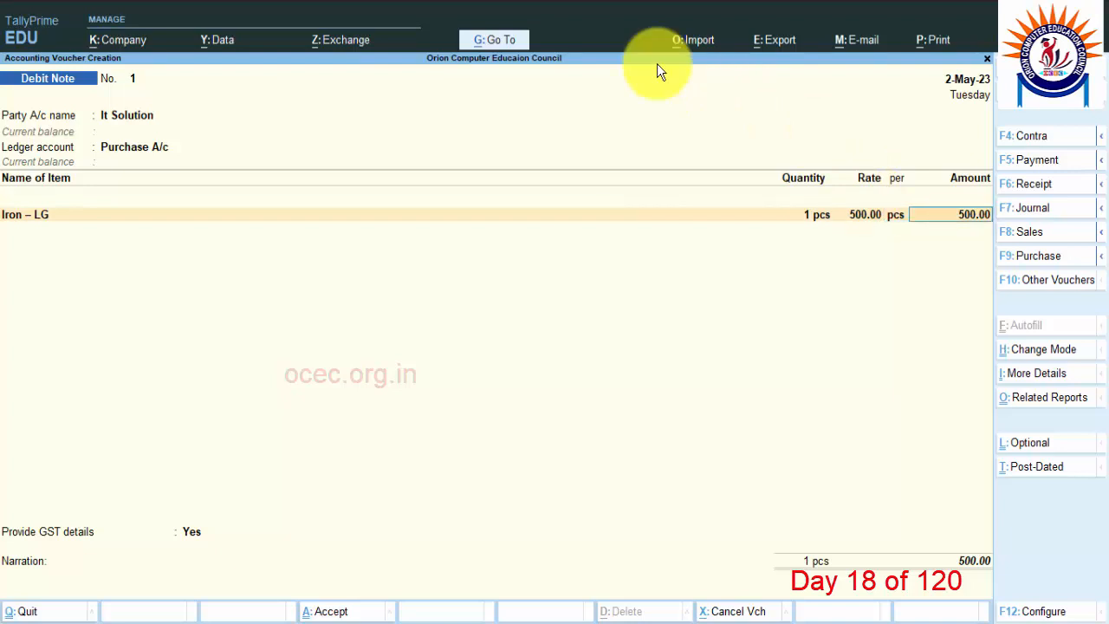
{"action": "key", "text": "Return"}
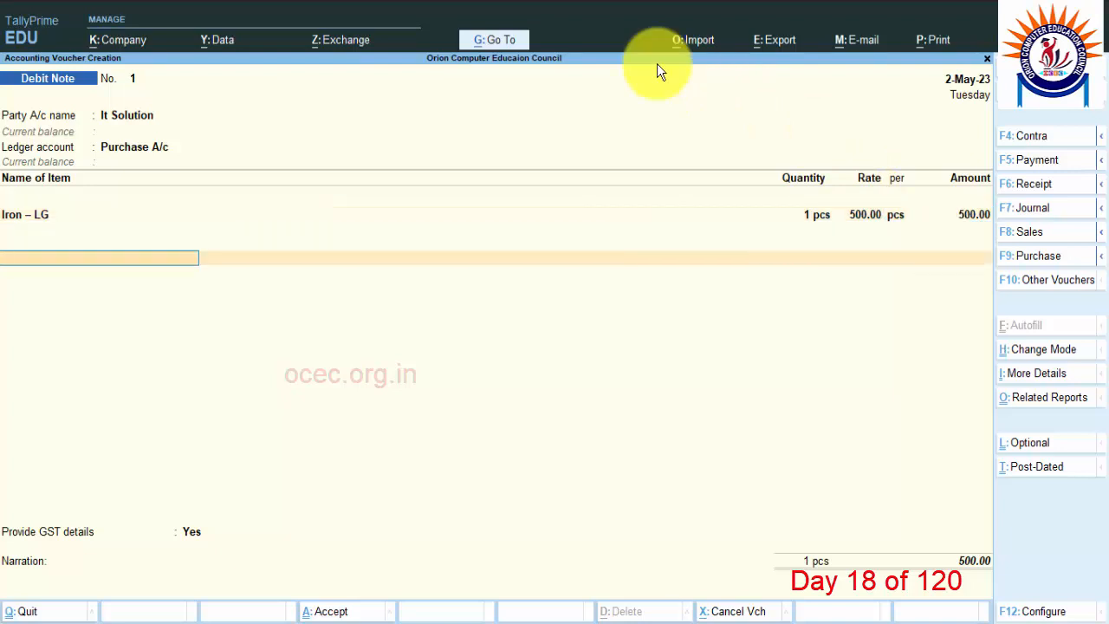
Add the INPUT CGST and INPUT SGST tax ledgers below the item, accepting 45.00 for each
{"action": "key", "text": "Down"}
{"action": "key", "text": "Down"}
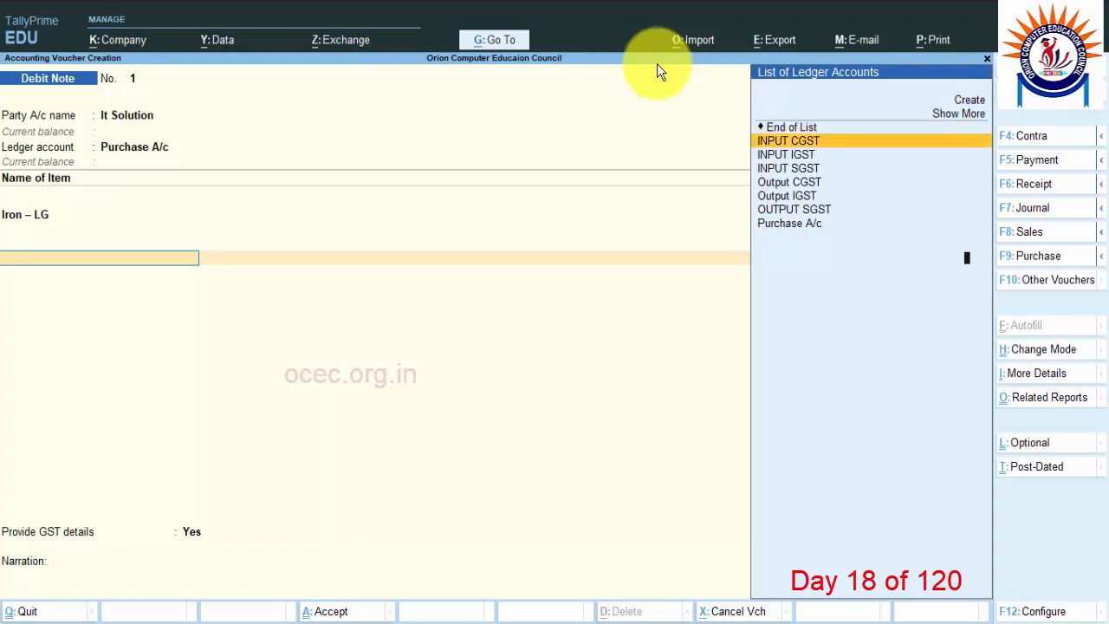
{"action": "key", "text": "Return"}
{"action": "key", "text": "Return"}
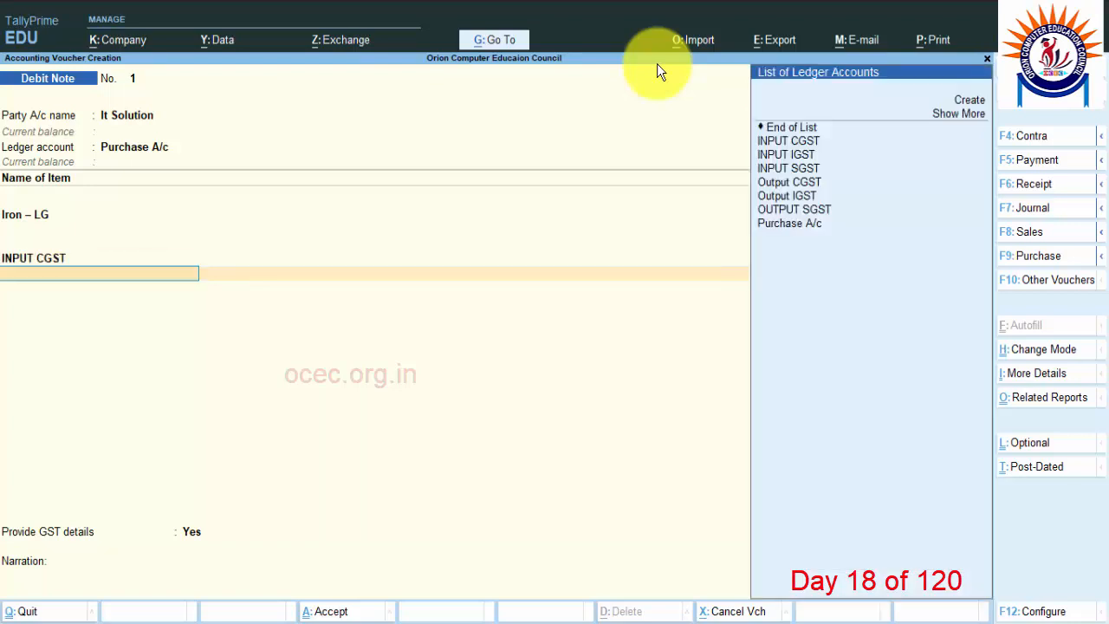
{"action": "key", "text": "Down"}
{"action": "key", "text": "Down"}
{"action": "key", "text": "Down"}
{"action": "key", "text": "Down"}
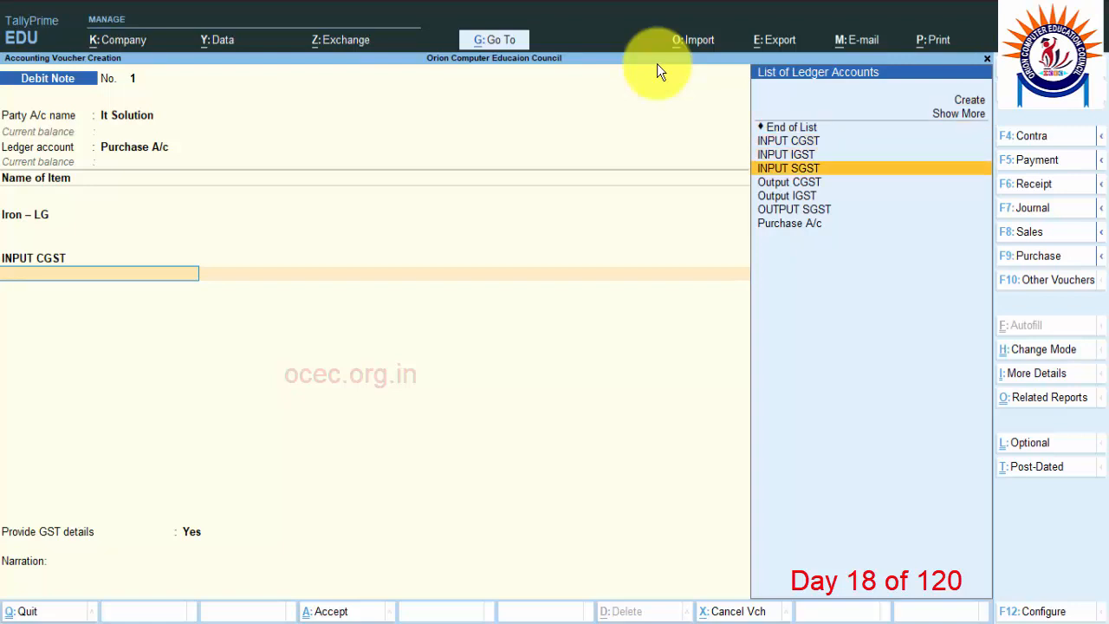
{"action": "key", "text": "Return"}
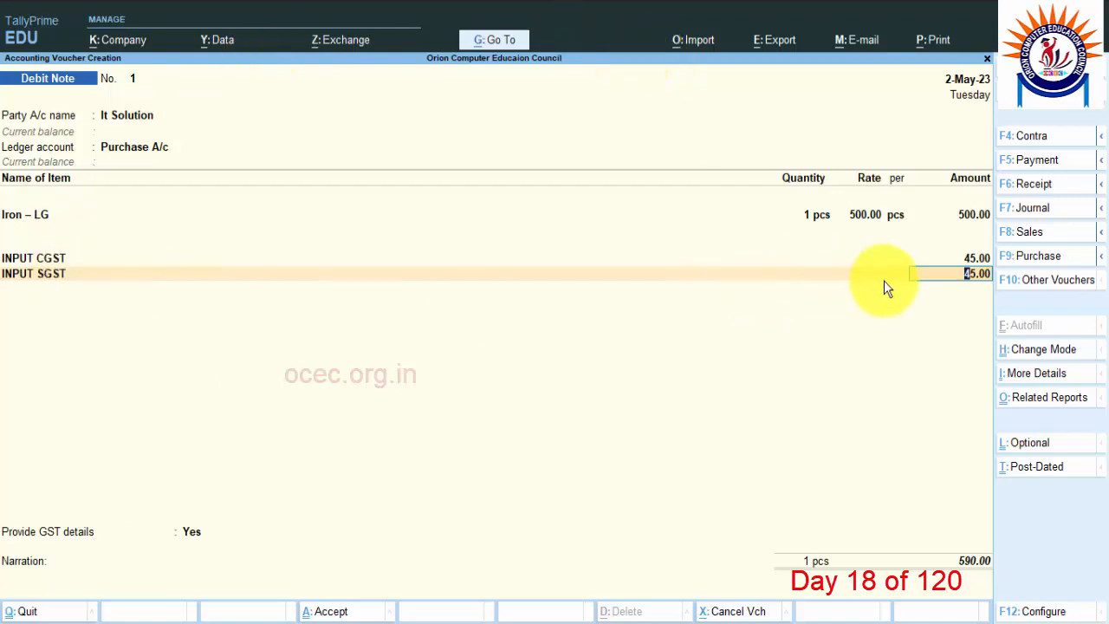
{"action": "key", "text": "Return"}
{"action": "key", "text": "Return"}
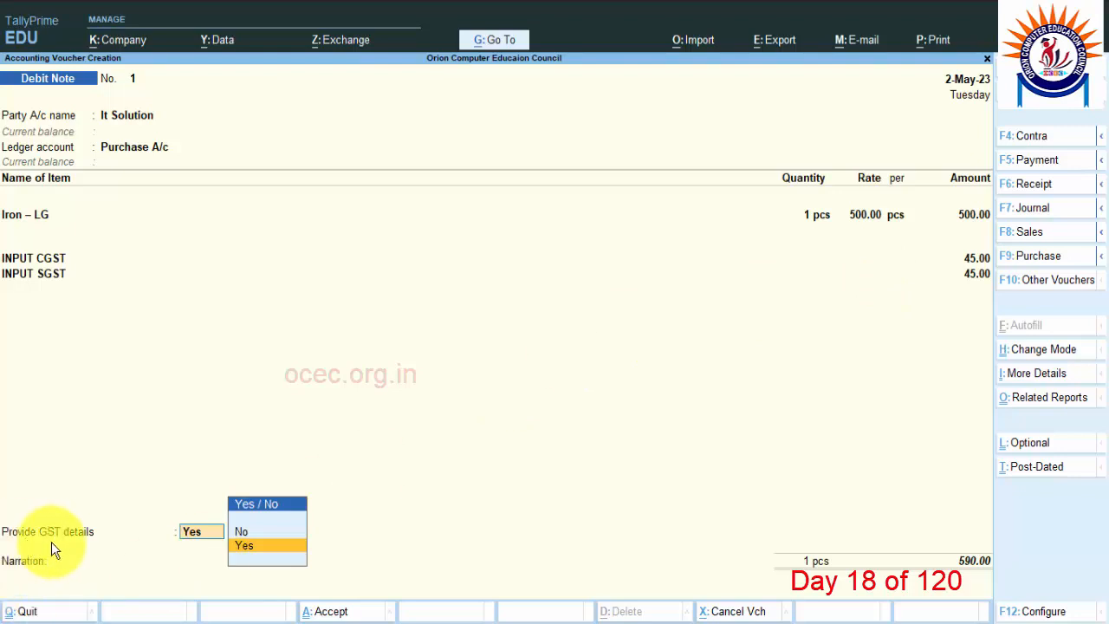
Provide the GST details with 07-Others as the reason for issuing the note and Rej/52 as the supplier's note number
{"action": "left_click", "coordinate": [272, 546]}
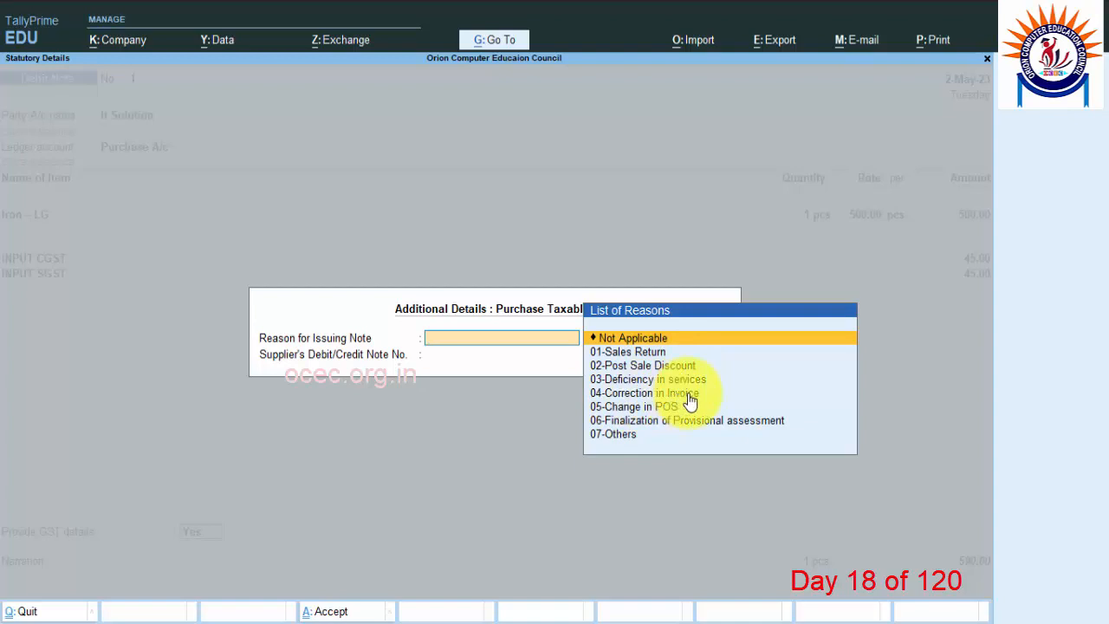
{"action": "left_click", "coordinate": [631, 440]}
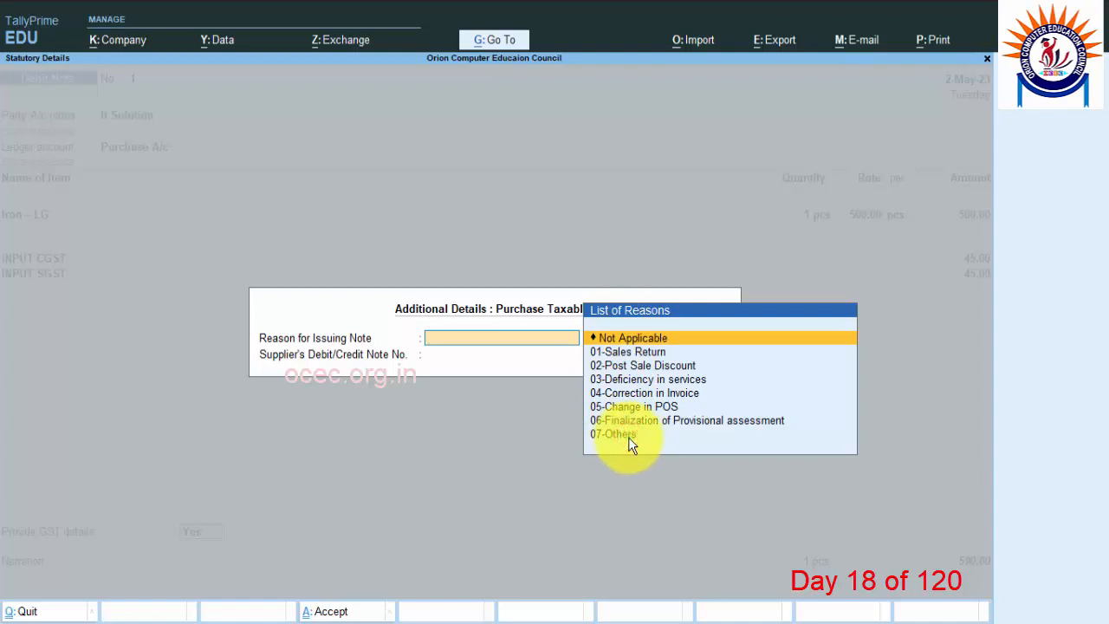
{"action": "left_click", "coordinate": [639, 443]}
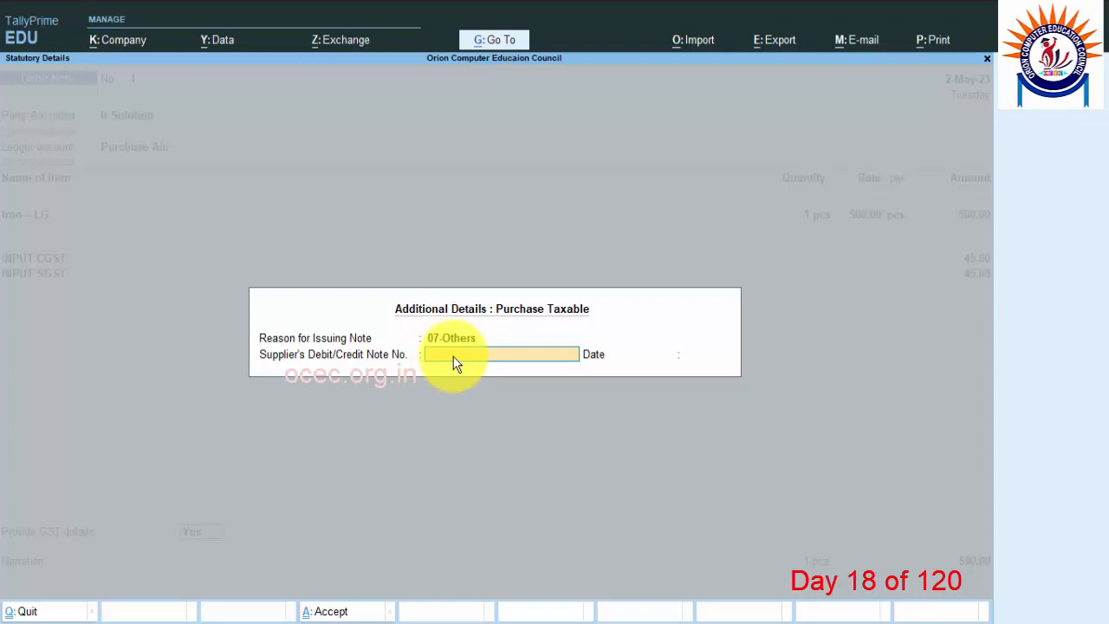
{"action": "type", "text": "Rej/52"}
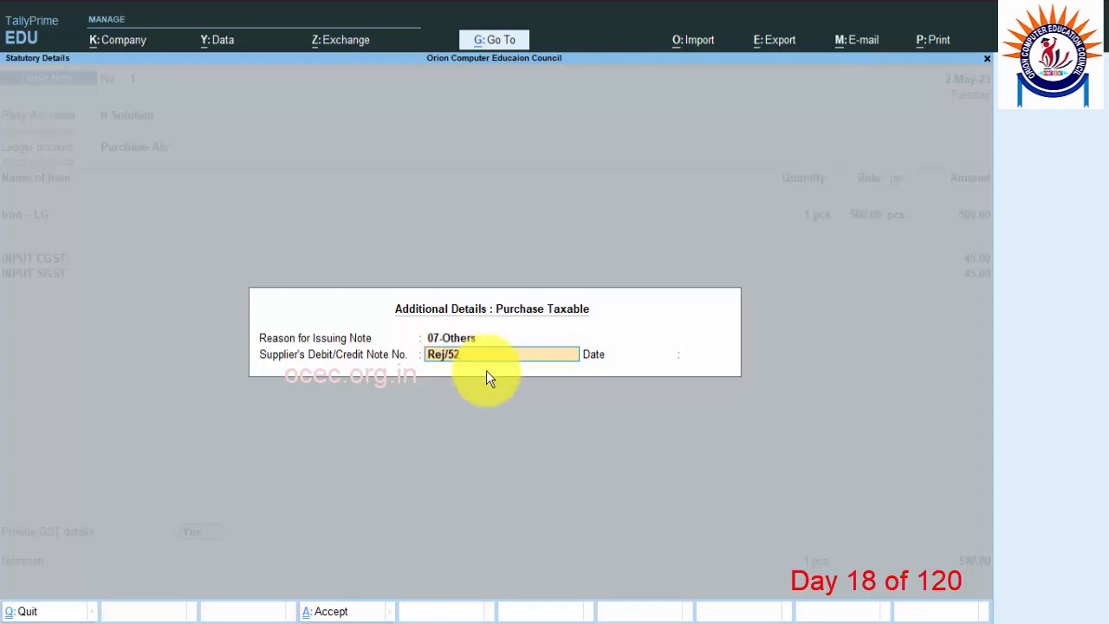
{"action": "key", "text": "Return"}
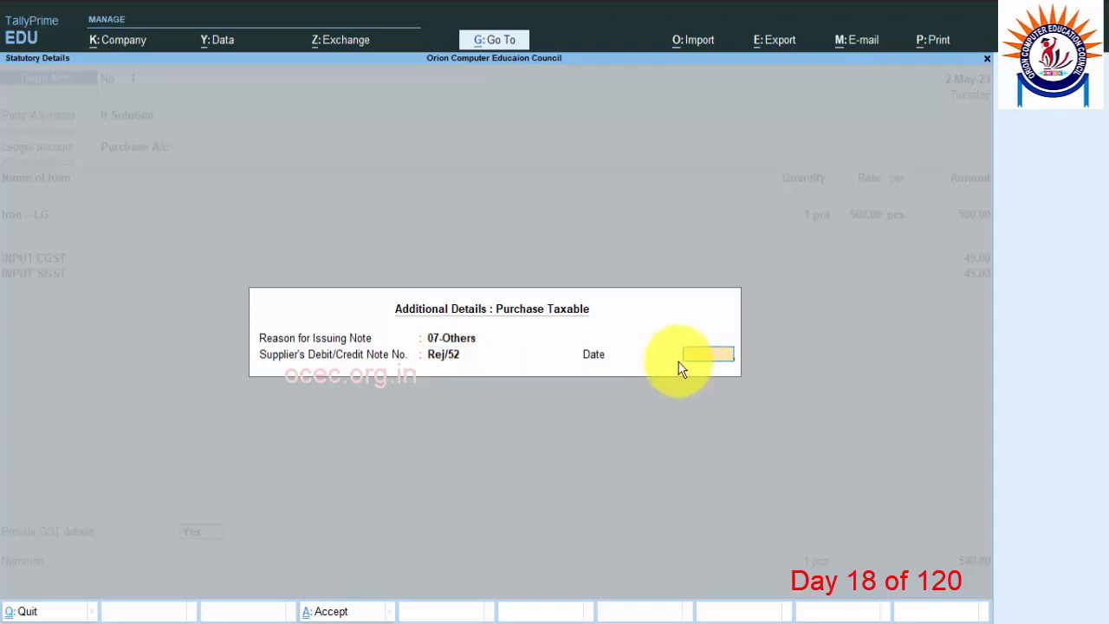
{"action": "key", "text": "Return"}
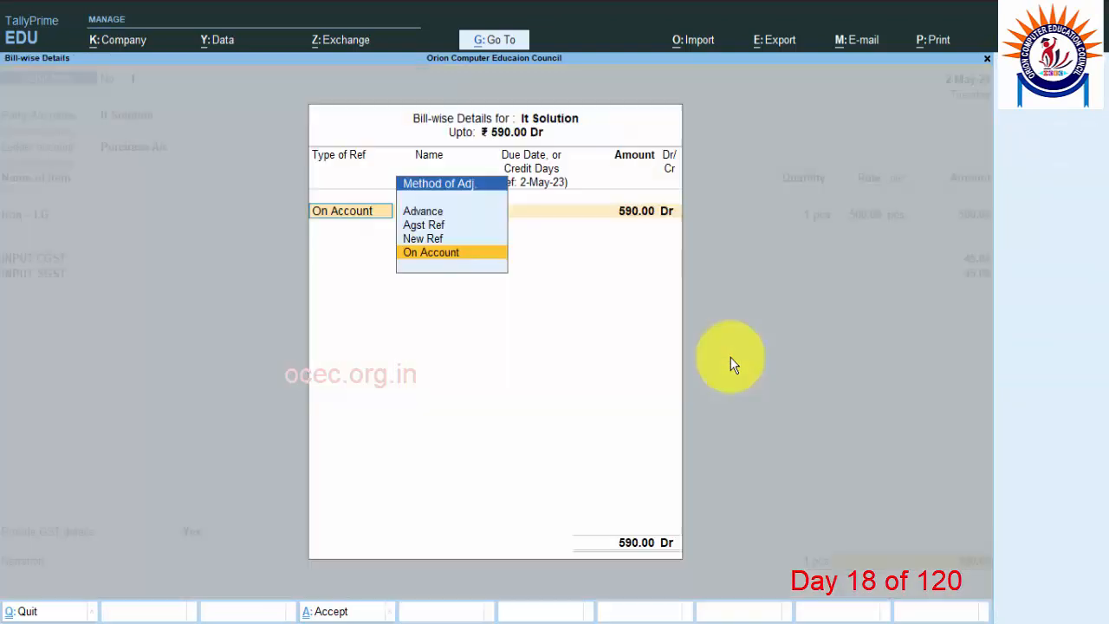
{"action": "left_click", "coordinate": [437, 225]}
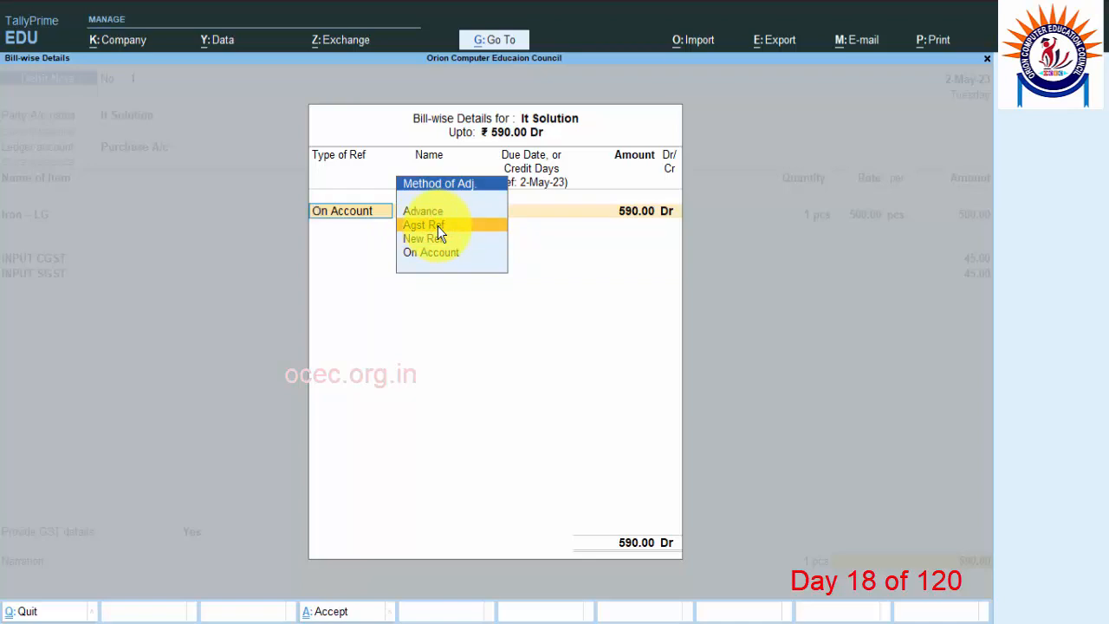
{"action": "key", "text": "Return"}
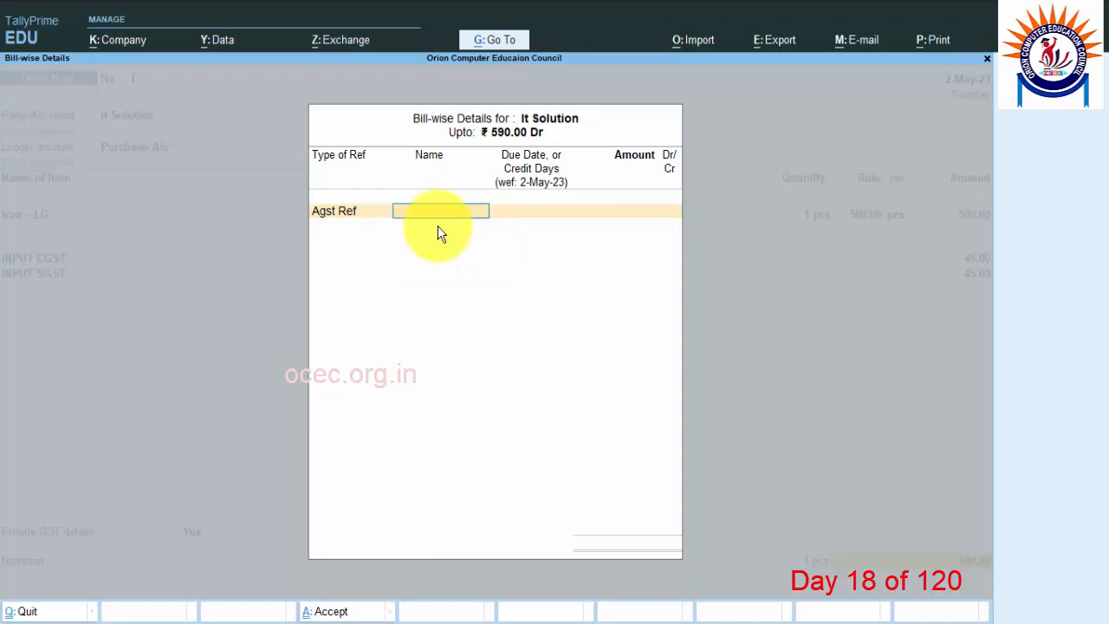
{"action": "key", "text": "BackSpace"}
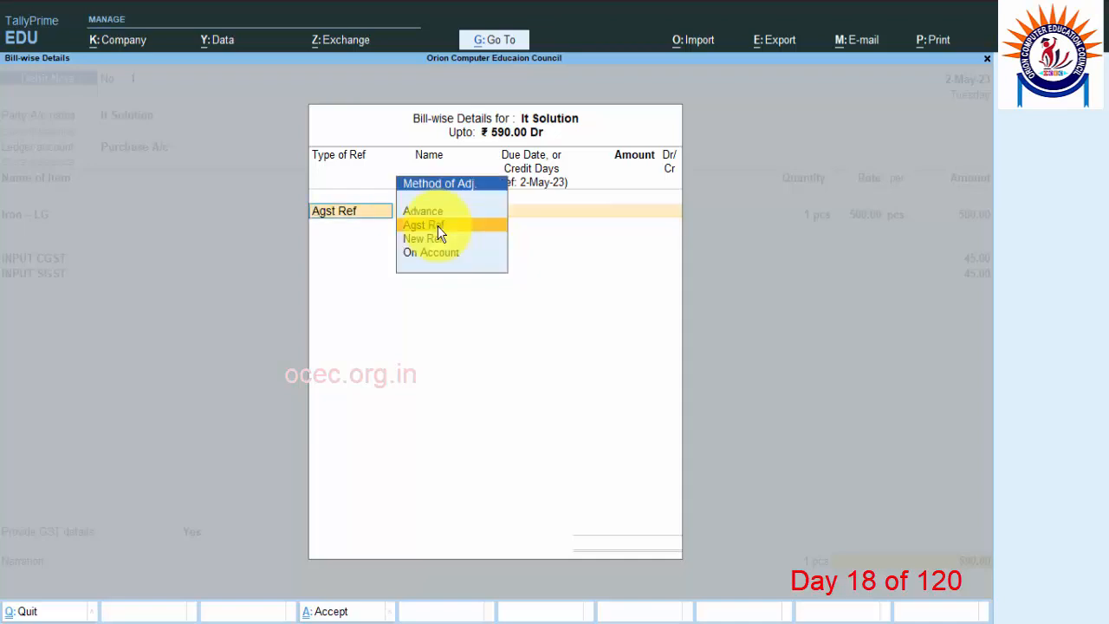
{"action": "key", "text": "Down"}
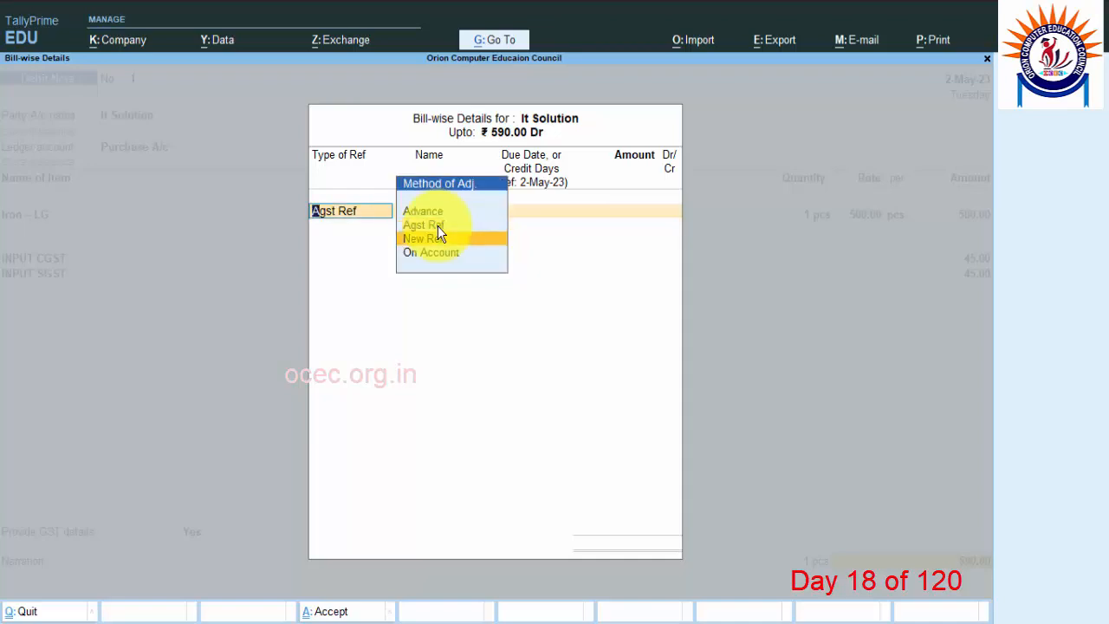
{"action": "key", "text": "Up"}
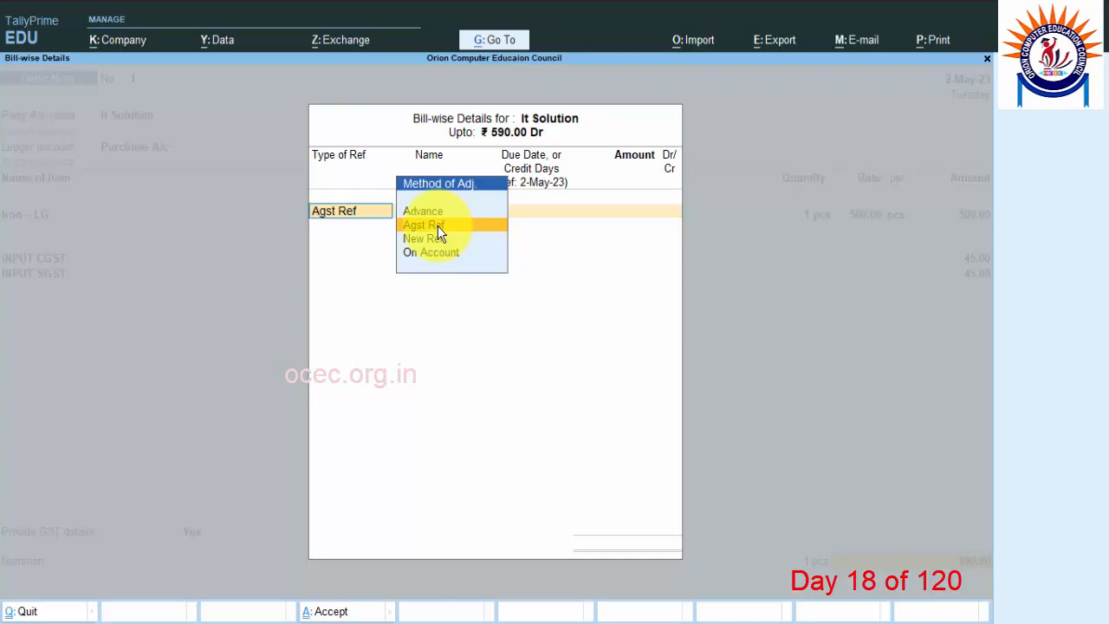
Allocate the 590.00 Dr amount for It Solution to a New Ref named 1, and leave the narration blank
{"action": "key", "text": "Down"}
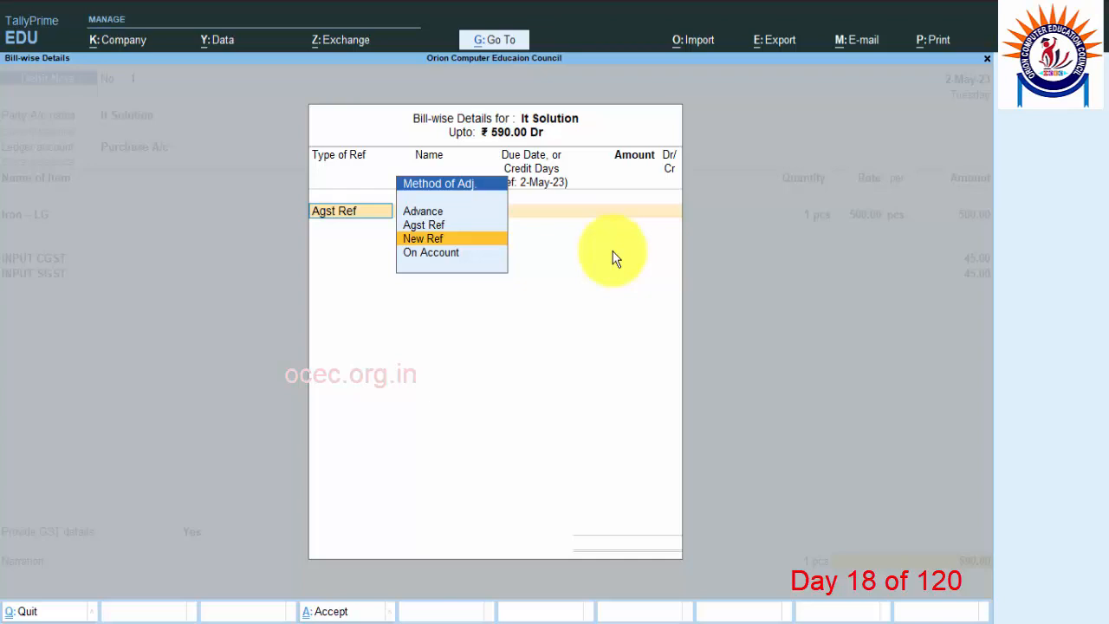
{"action": "key", "text": "Return"}
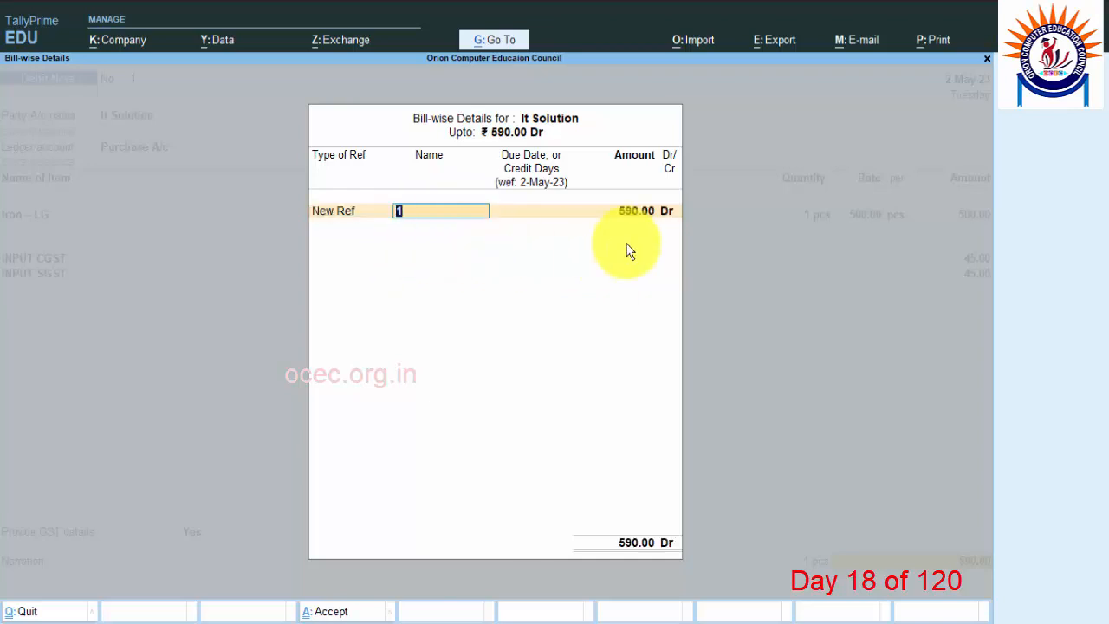
{"action": "key", "text": "Return"}
{"action": "key", "text": "Return"}
{"action": "key", "text": "Return"}
{"action": "key", "text": "Return"}
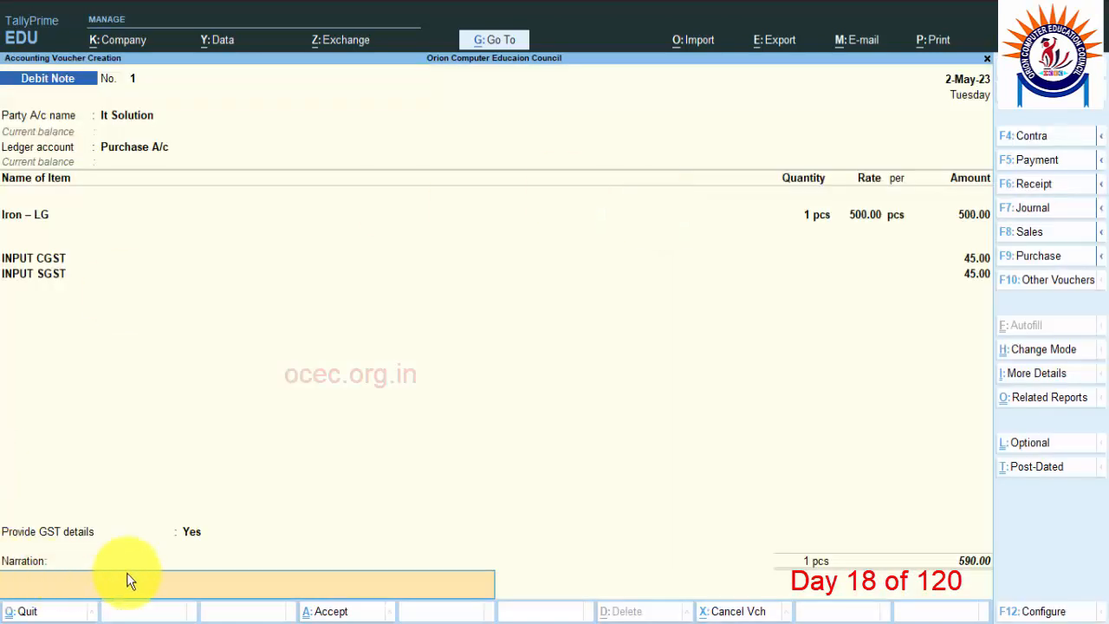
{"action": "key", "text": "Return"}
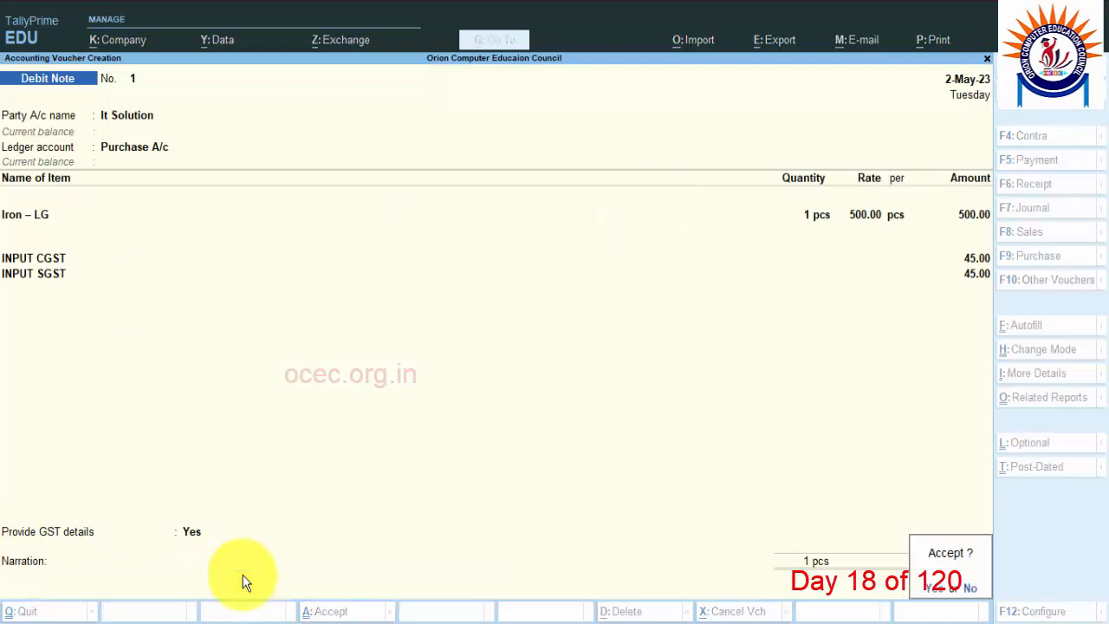
Save the It Solution debit note and check the stock items in the Stock Summary
{"action": "key", "text": "Return"}
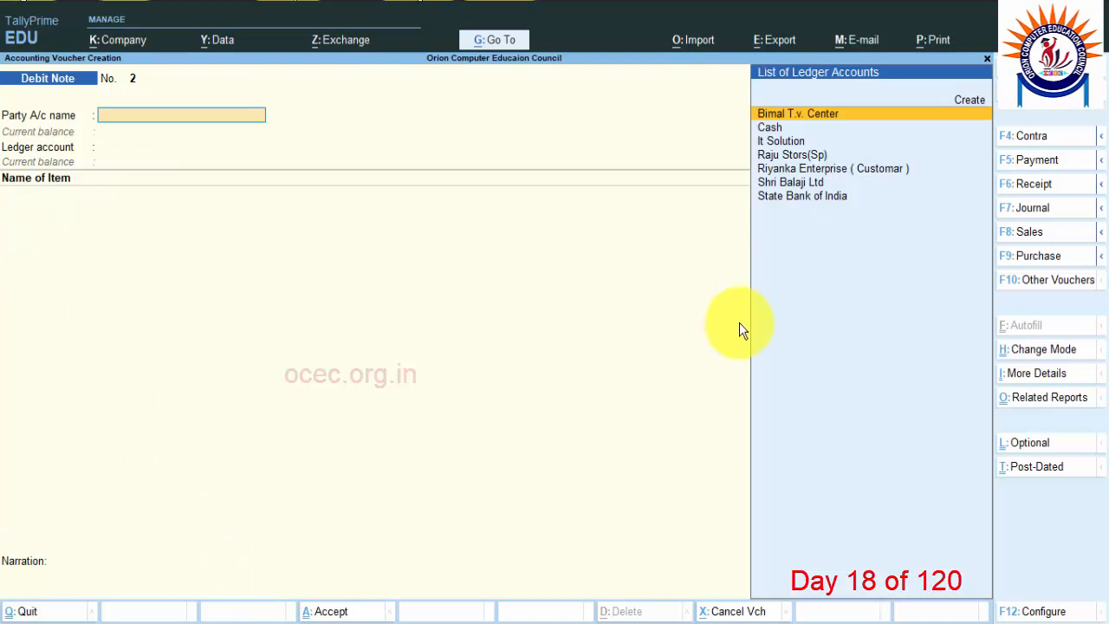
{"action": "key", "text": "Escape"}
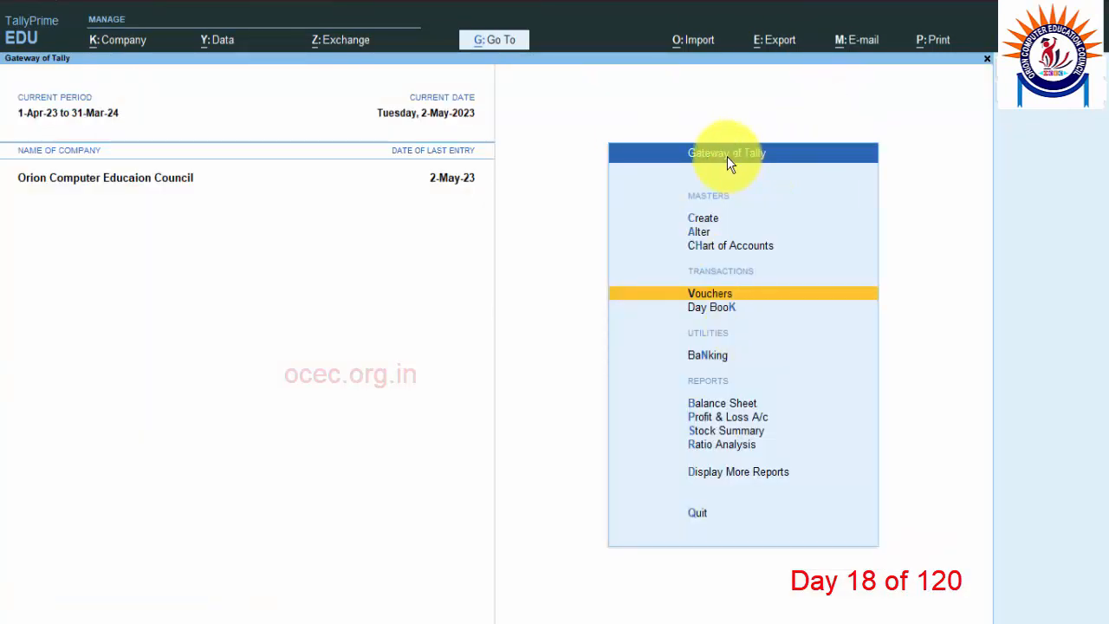
{"action": "left_click", "coordinate": [705, 431]}
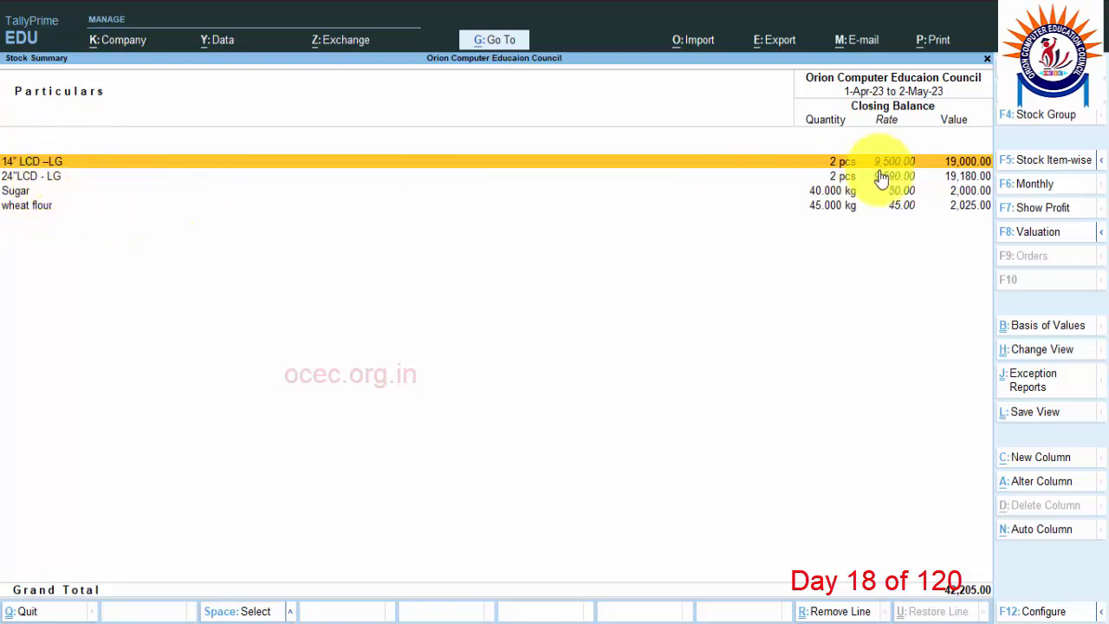
{"action": "key", "text": "Escape"}
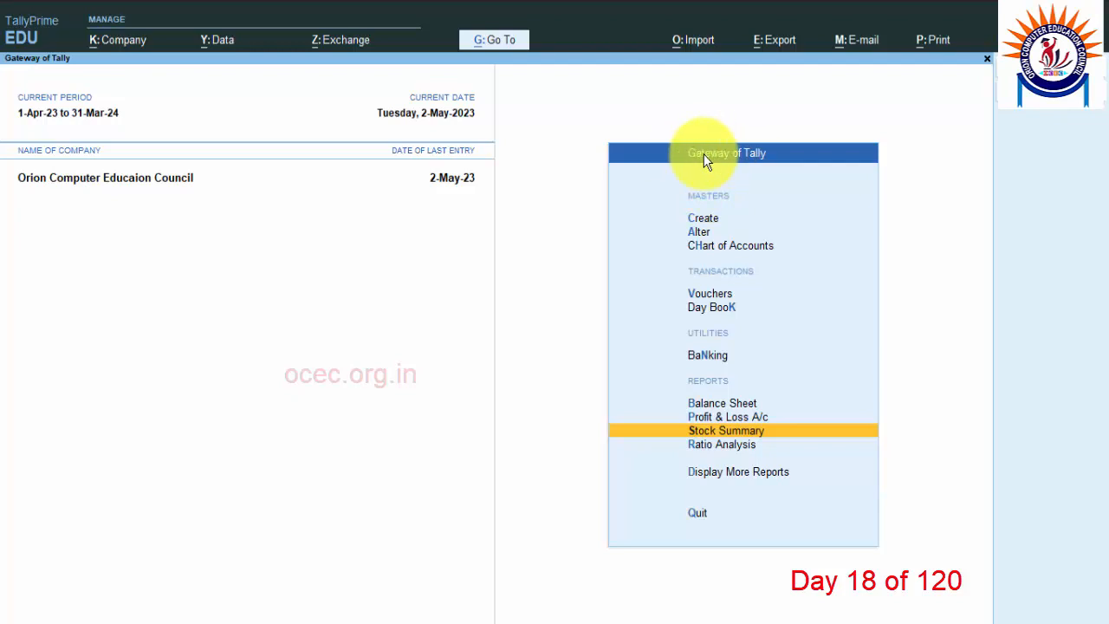
Review the outstanding payables in the statements of accounts to check which parties have pending bills
{"action": "left_click", "coordinate": [768, 471]}
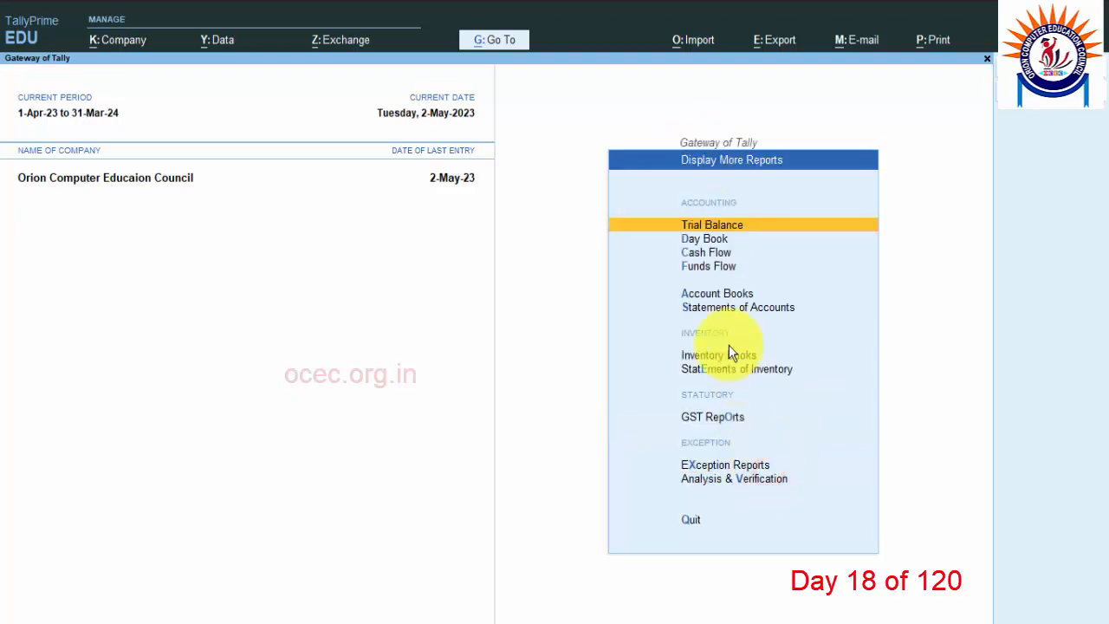
{"action": "left_click", "coordinate": [714, 306]}
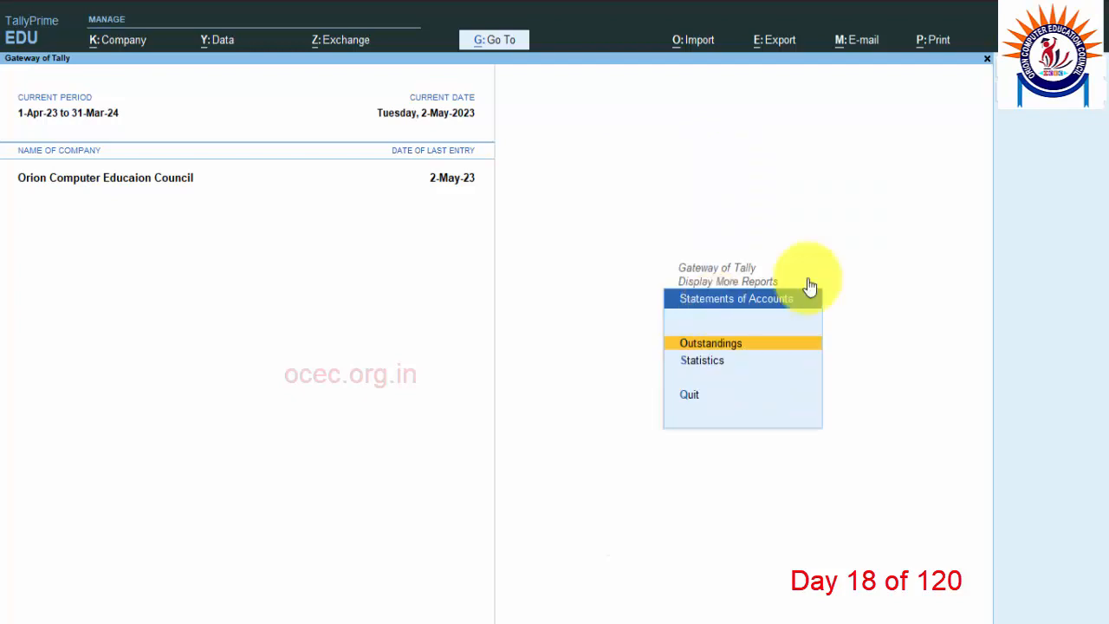
{"action": "left_click", "coordinate": [725, 347]}
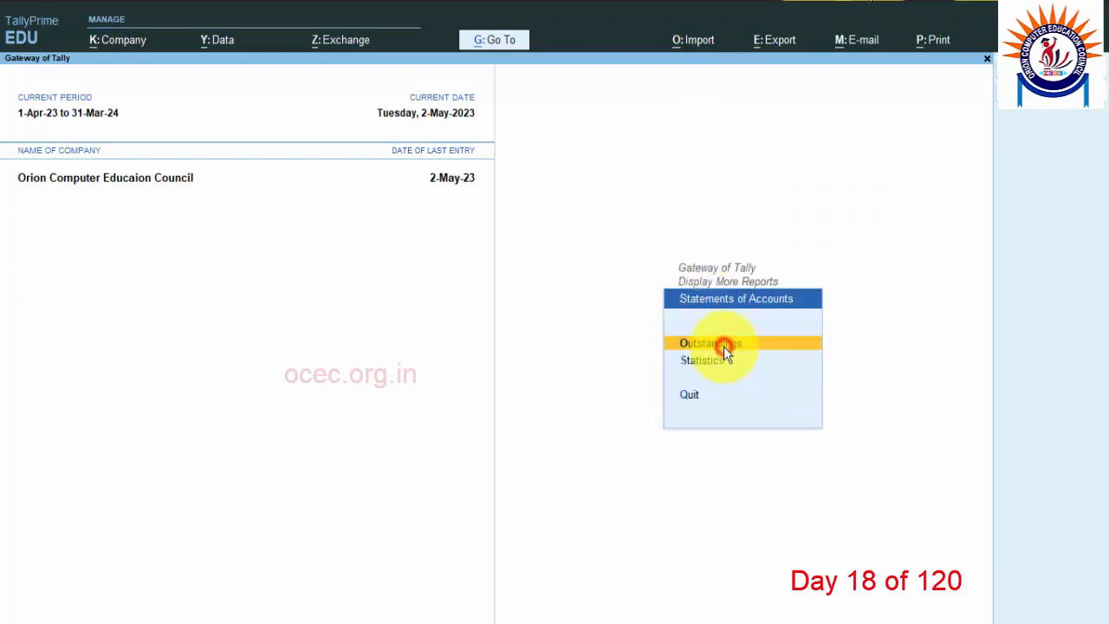
{"action": "left_click", "coordinate": [725, 344]}
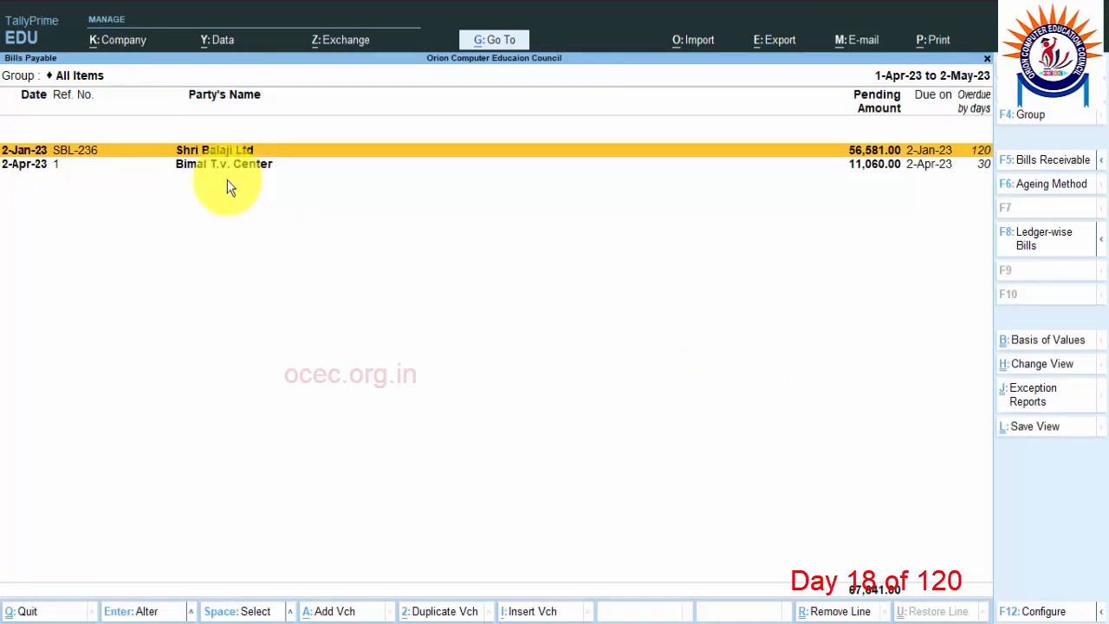
{"action": "key", "text": "Escape"}
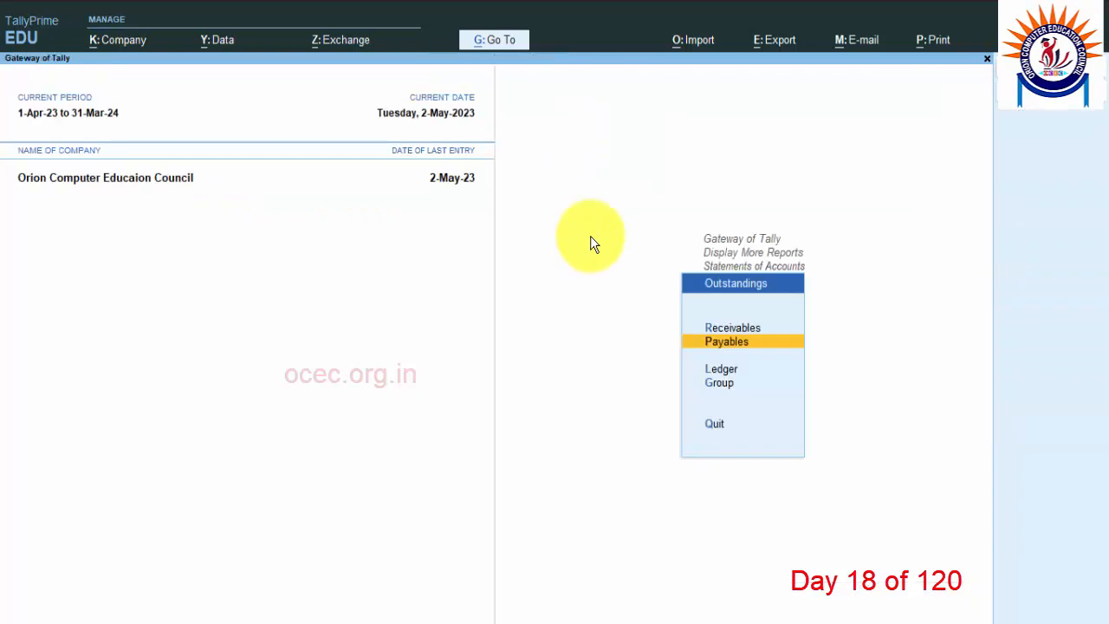
Examine the outstanding receivables for It Solution and compare them with the payables
{"action": "left_click", "coordinate": [751, 328]}
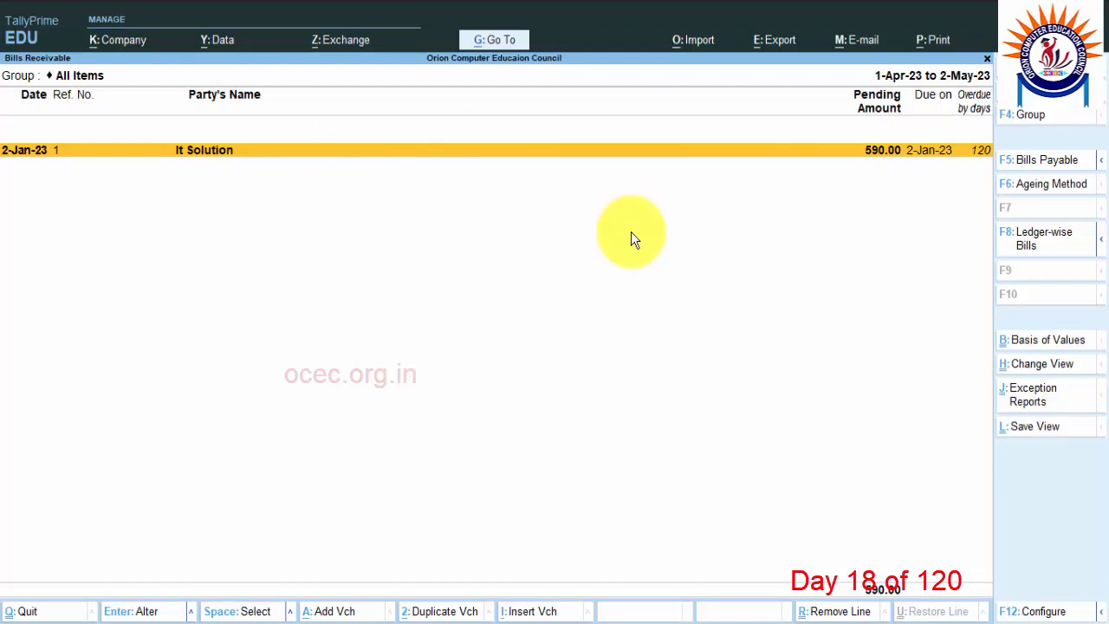
{"action": "key", "text": "Escape"}
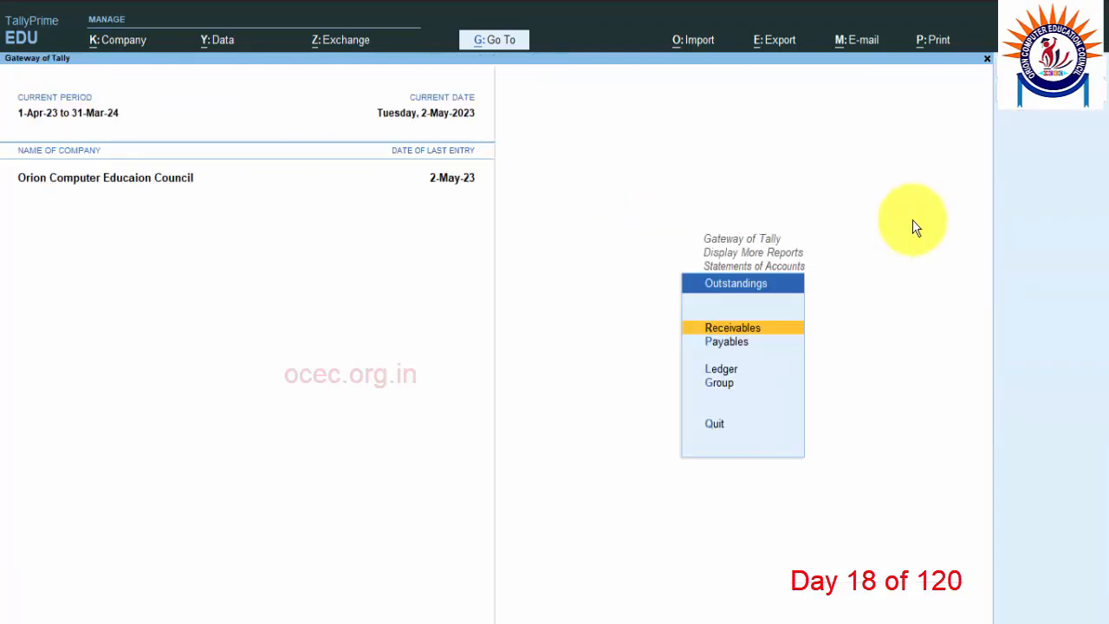
{"action": "left_click", "coordinate": [757, 332]}
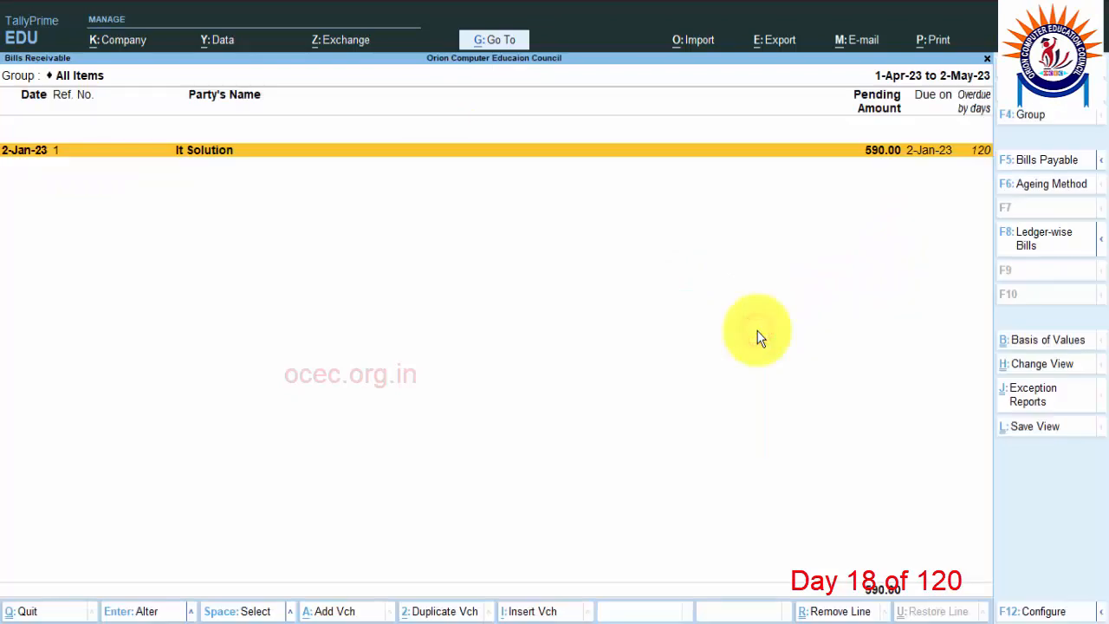
{"action": "key", "text": "Escape"}
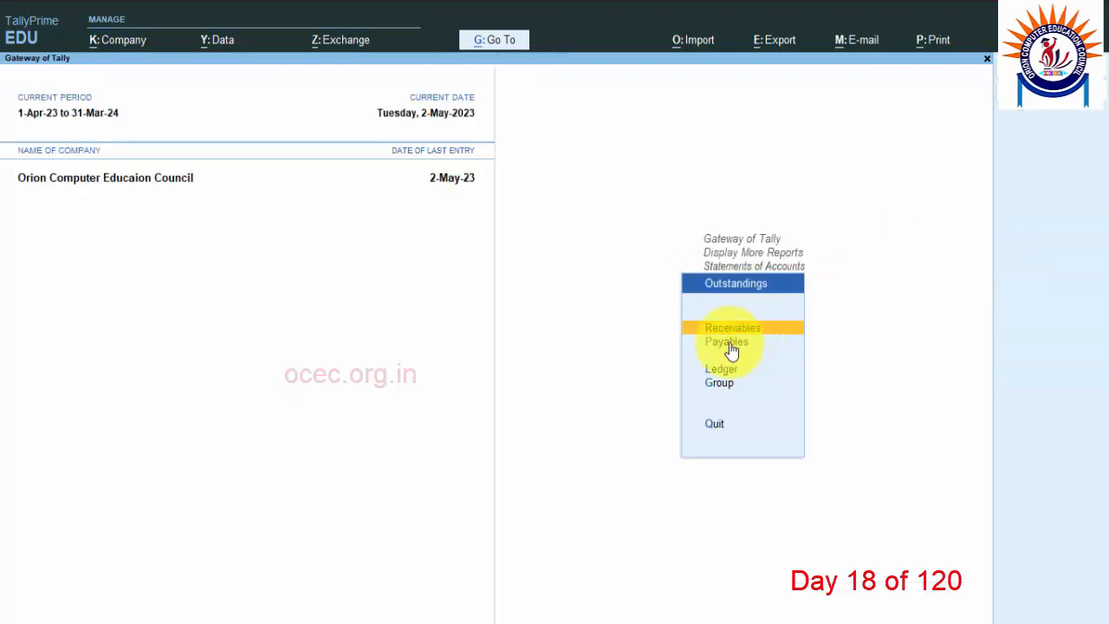
{"action": "left_click", "coordinate": [728, 343]}
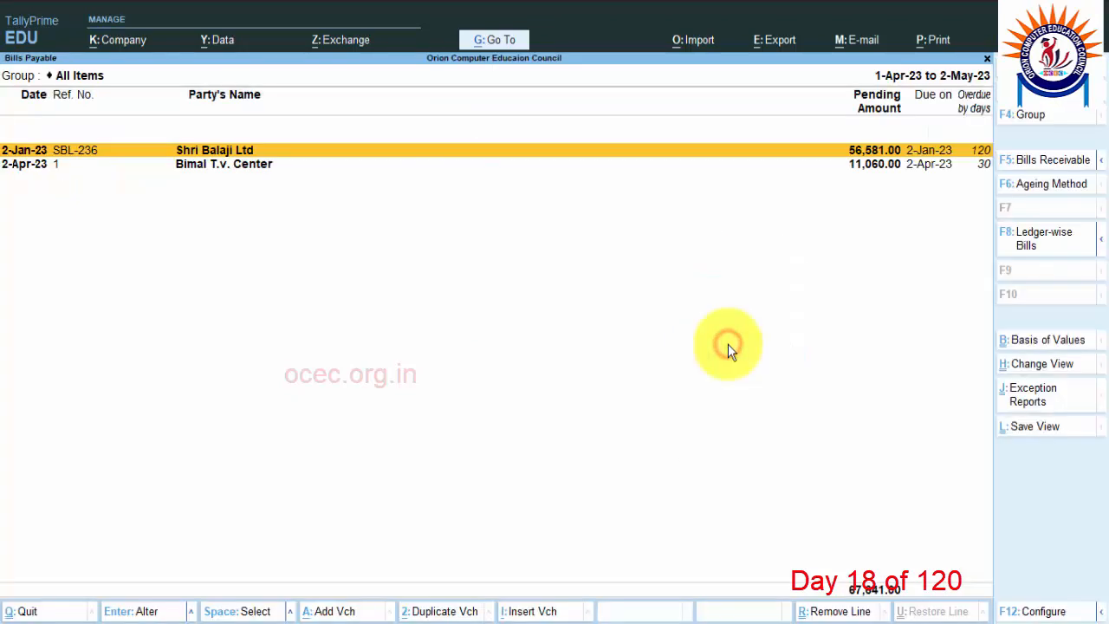
{"action": "key", "text": "Escape"}
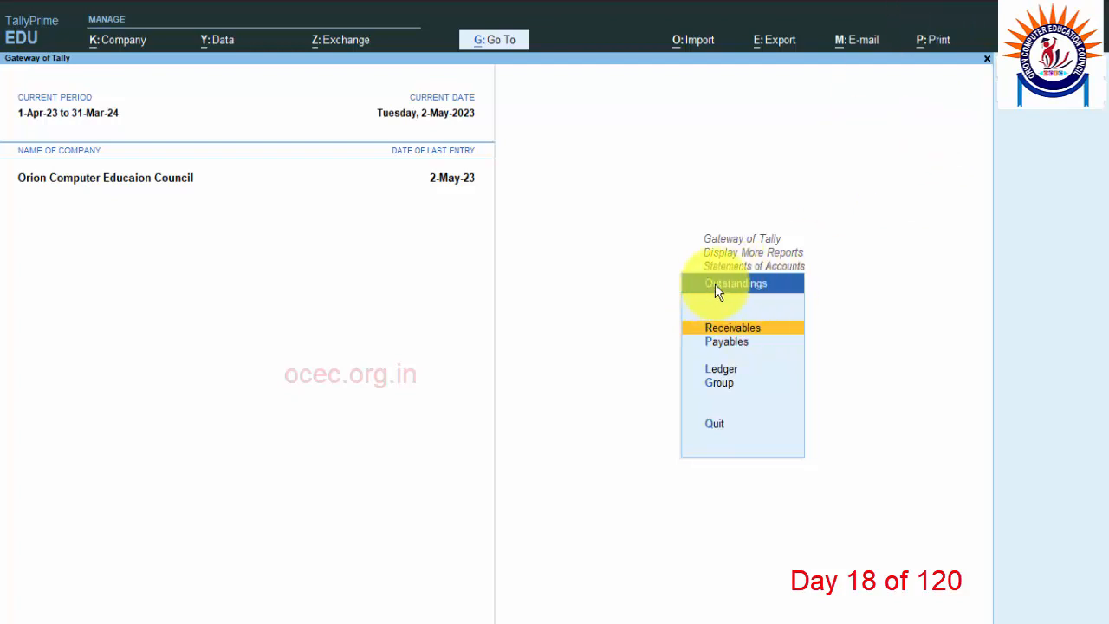
{"action": "key", "text": "Escape"}
{"action": "key", "text": "Escape"}
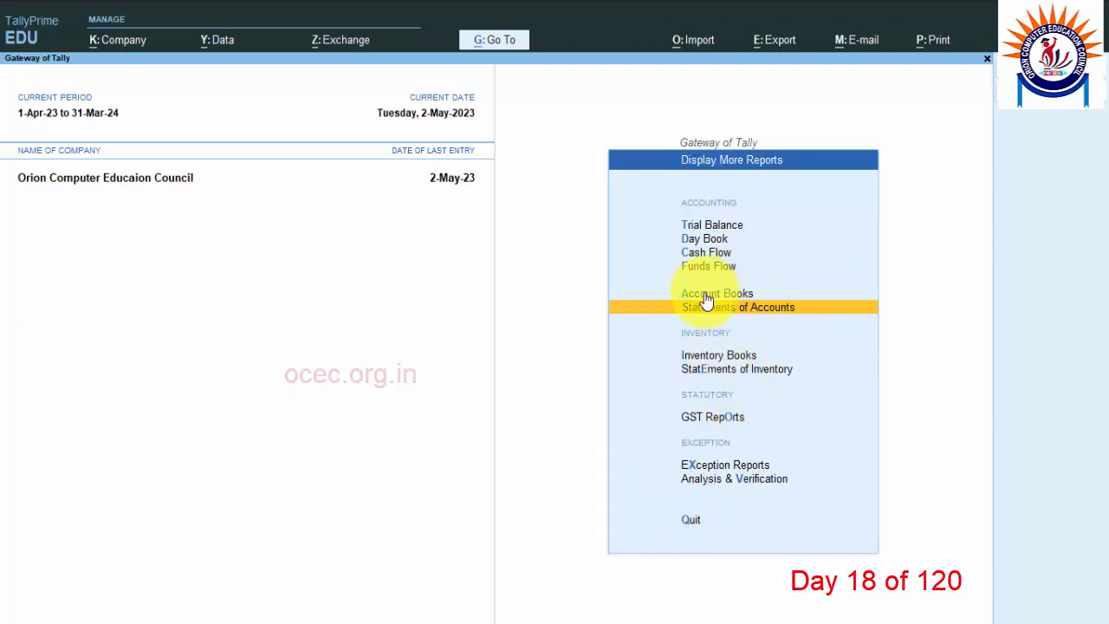
Inspect the May debit note for It Solution through the Debit Note Register and leave it without saving changes
{"action": "left_click", "coordinate": [723, 293]}
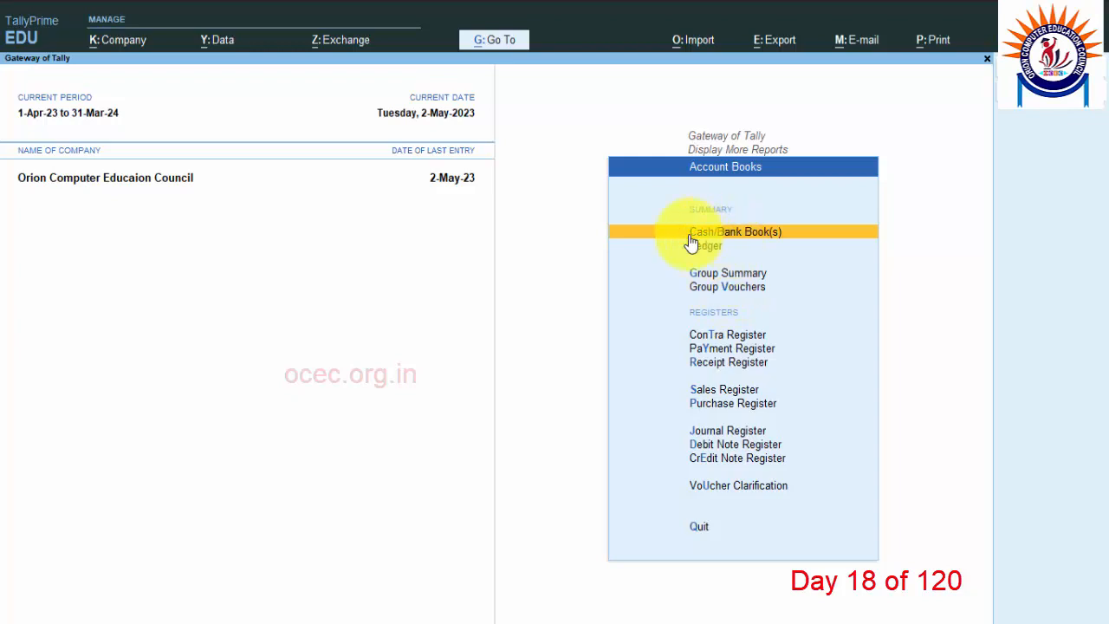
{"action": "left_click", "coordinate": [736, 445]}
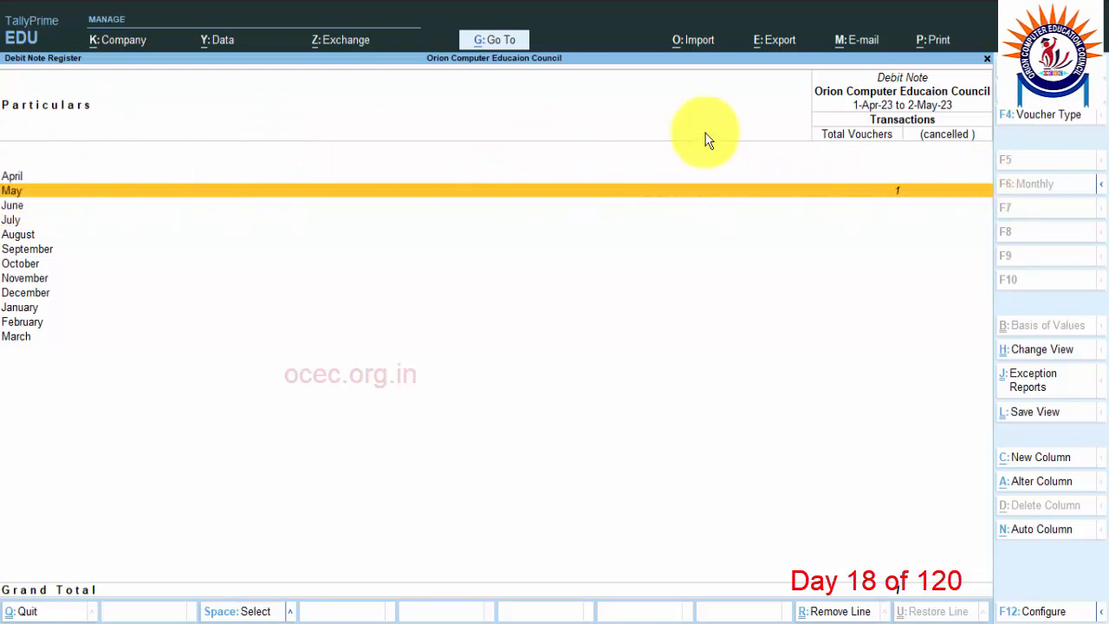
{"action": "left_click", "coordinate": [898, 196]}
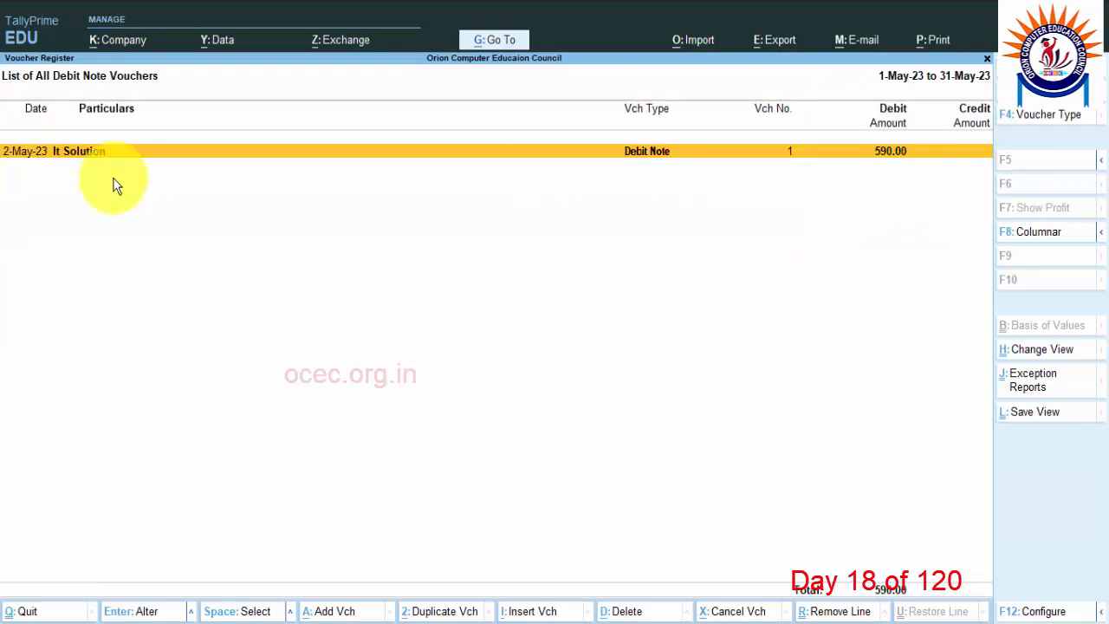
{"action": "left_click", "coordinate": [849, 164]}
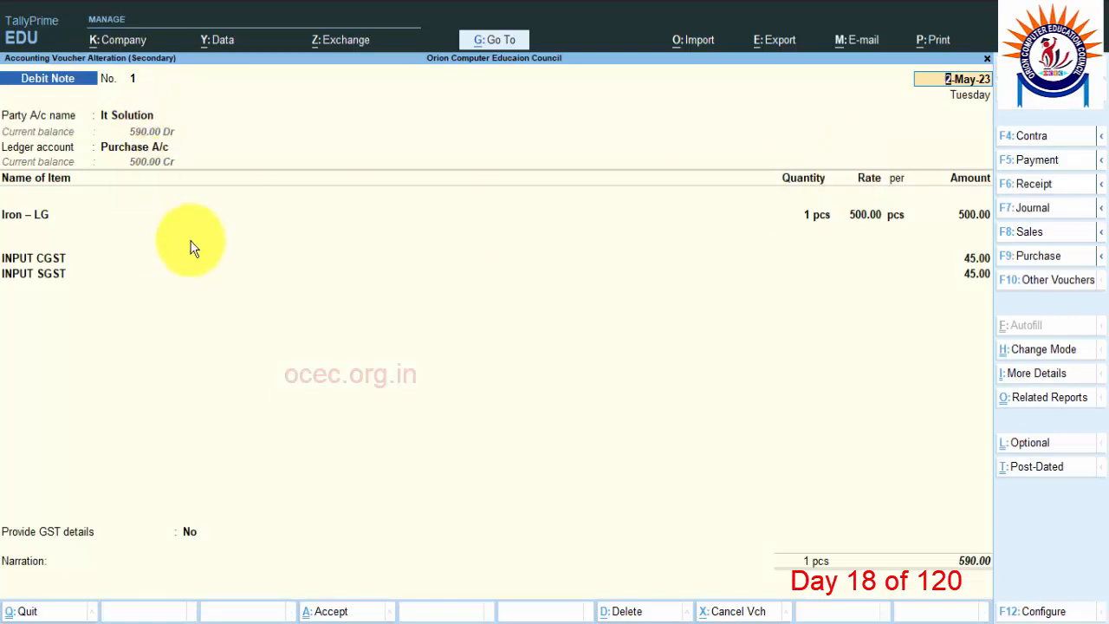
{"action": "key", "text": "BackSpace"}
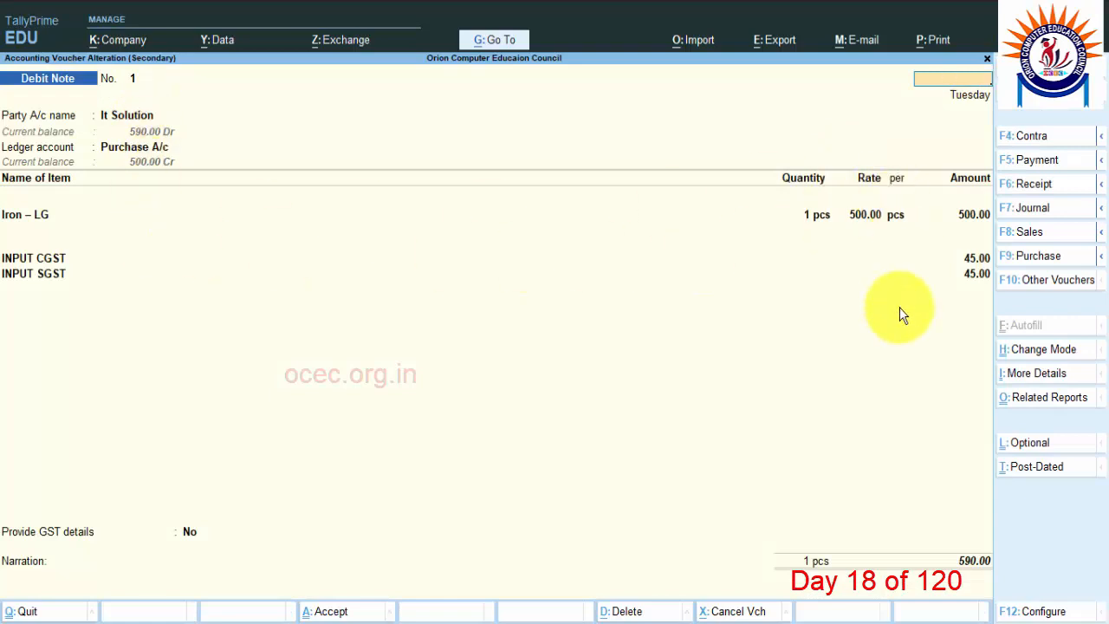
{"action": "key", "text": "Escape"}
{"action": "key", "text": "Return"}
{"action": "key", "text": "Escape"}
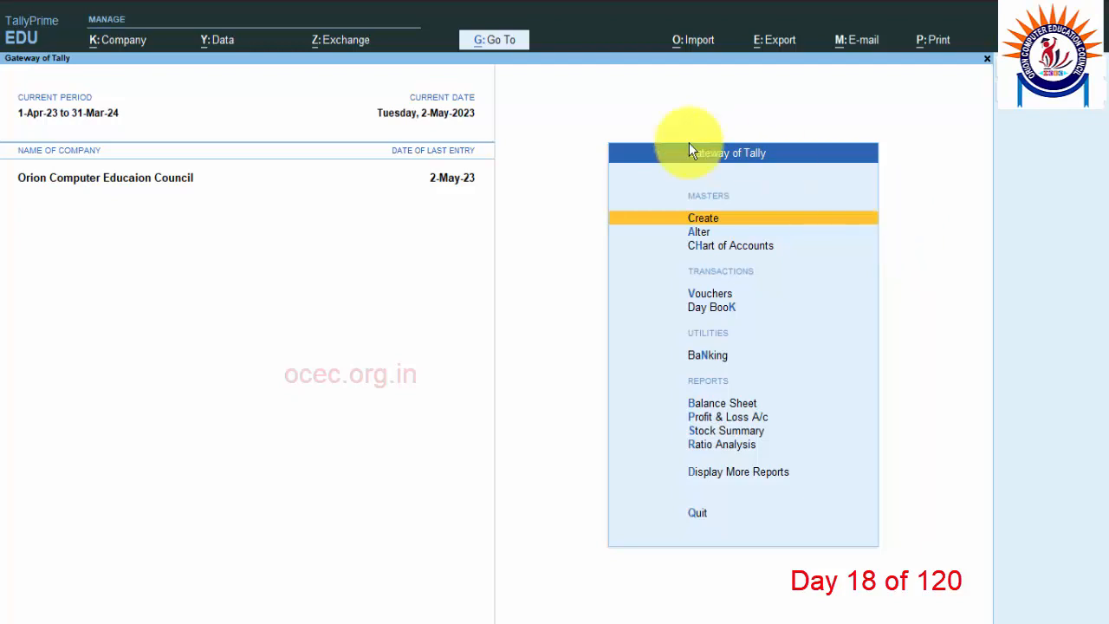
Start a receipt voucher with Cash as the account and It Solution credited for 590
{"action": "left_click", "coordinate": [713, 294]}
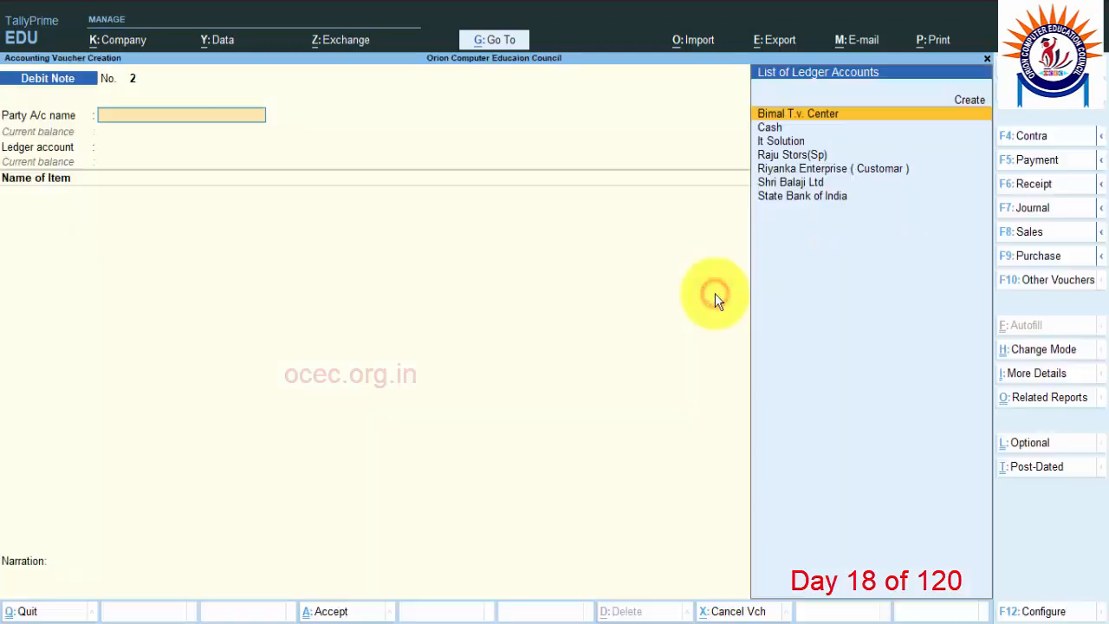
{"action": "left_click", "coordinate": [1026, 186]}
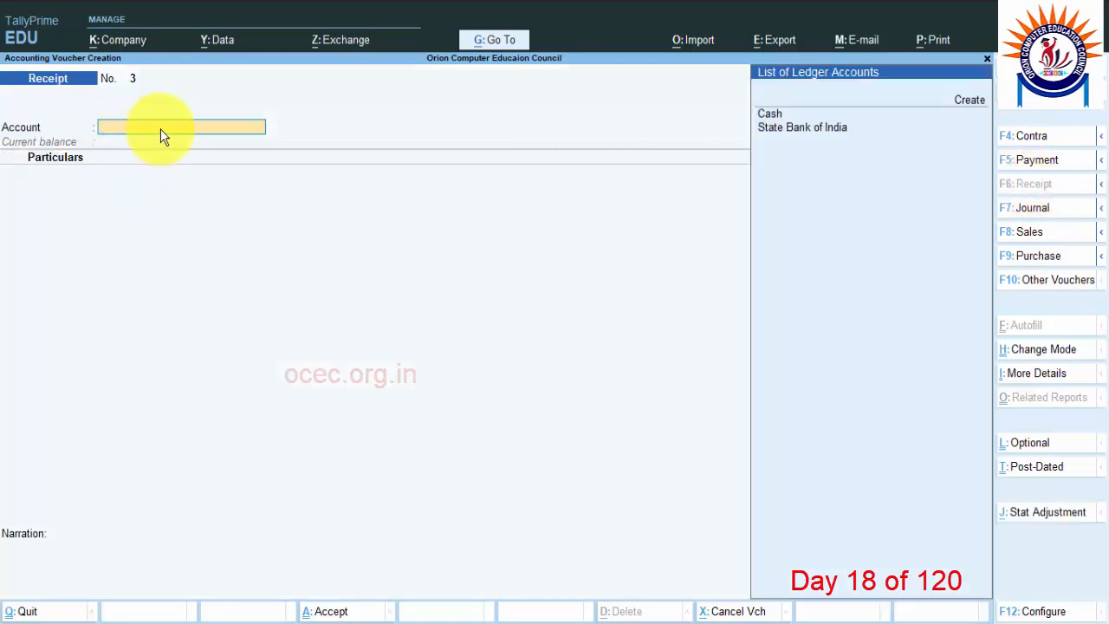
{"action": "left_click", "coordinate": [770, 116]}
{"action": "left_click", "coordinate": [770, 115]}
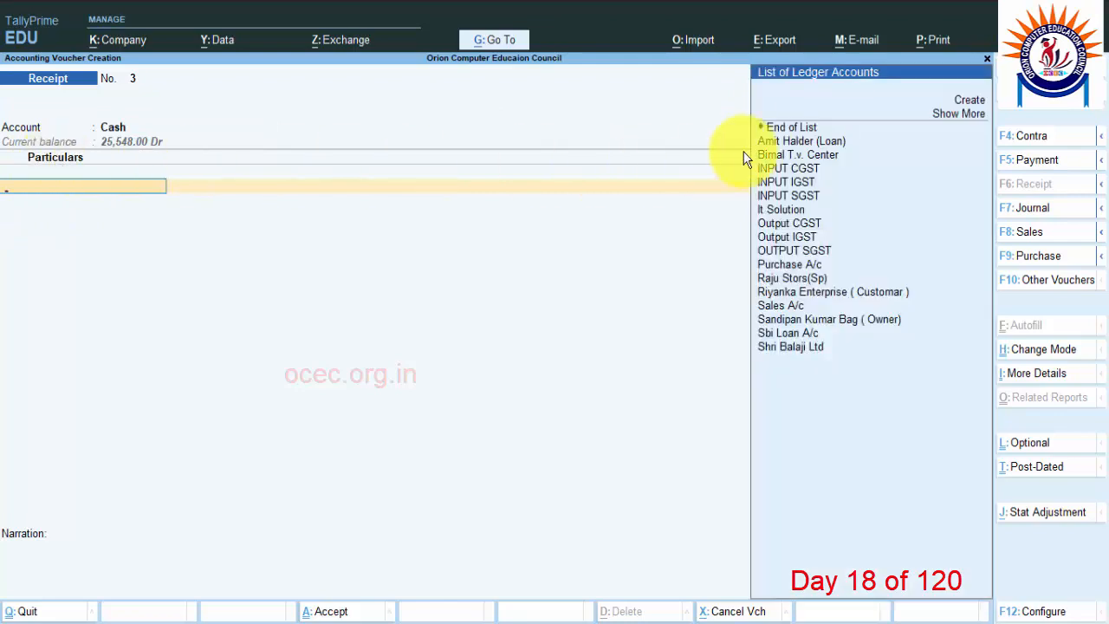
{"action": "type", "text": "i"}
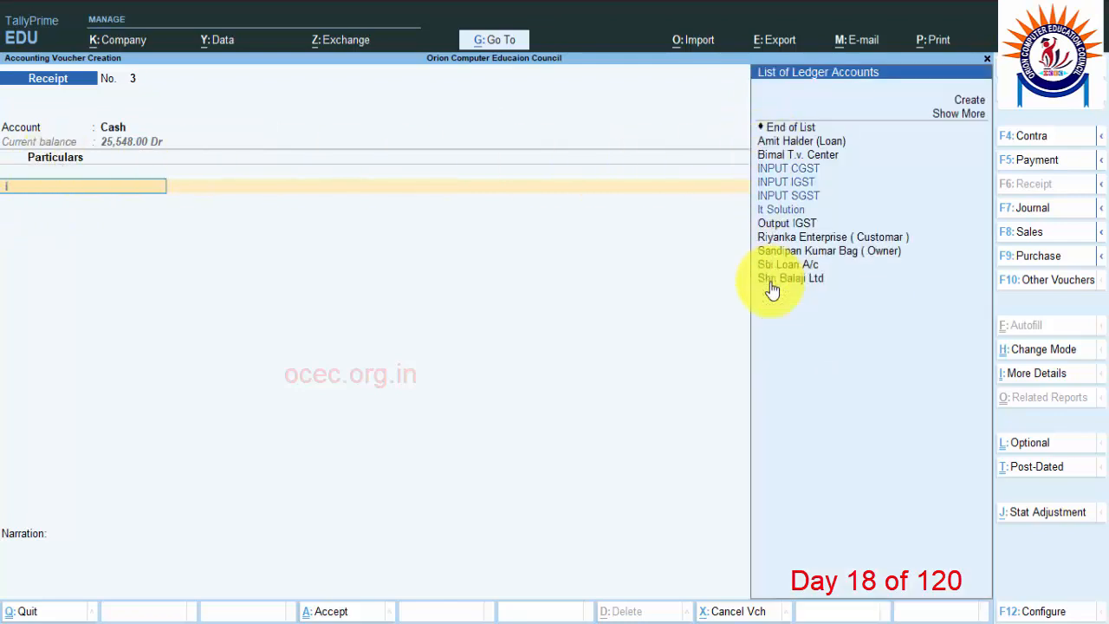
{"action": "left_click", "coordinate": [784, 210]}
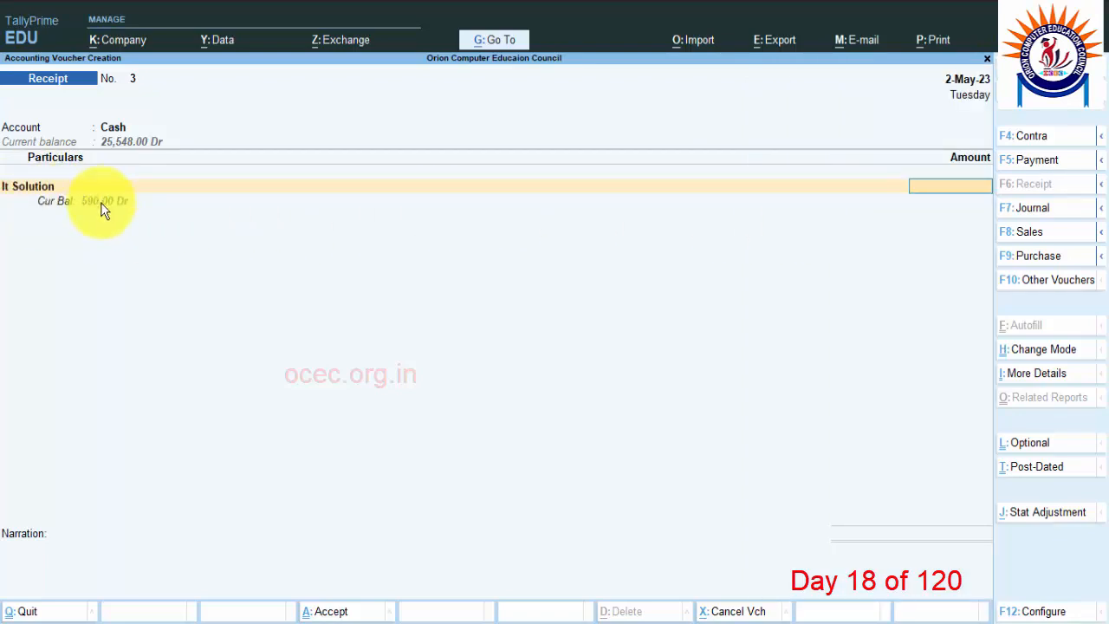
{"action": "type", "text": "590"}
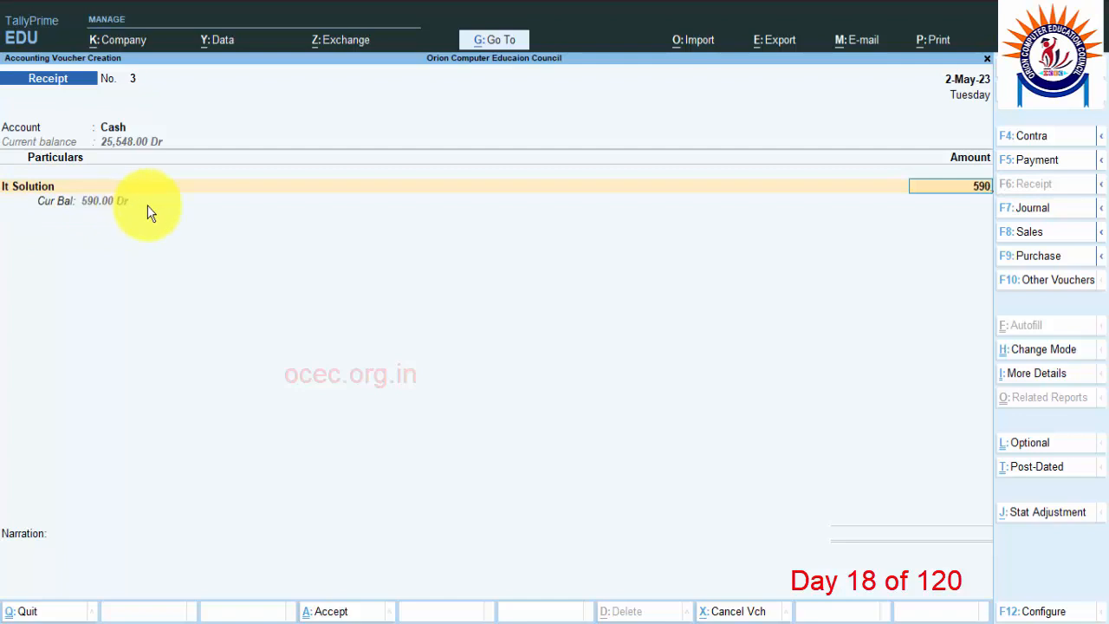
Allocate the 590.00 Cr receipt as Agst Ref to It Solution's pending bill 1, and discard the voucher
{"action": "key", "text": "Return"}
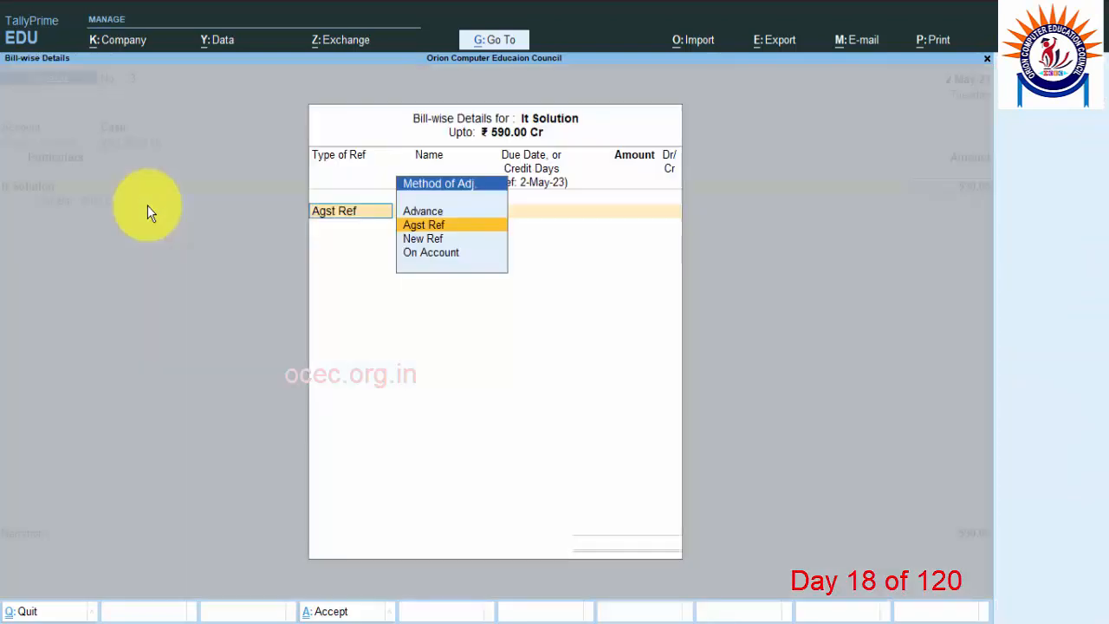
{"action": "key", "text": "Return"}
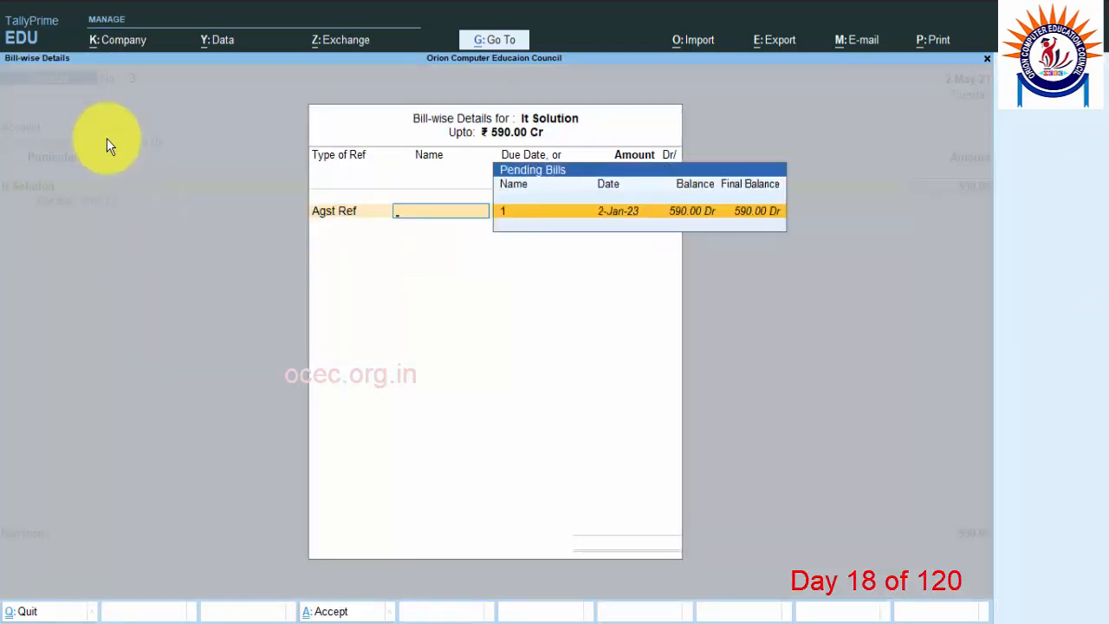
{"action": "left_click", "coordinate": [686, 222]}
{"action": "key", "text": "Return"}
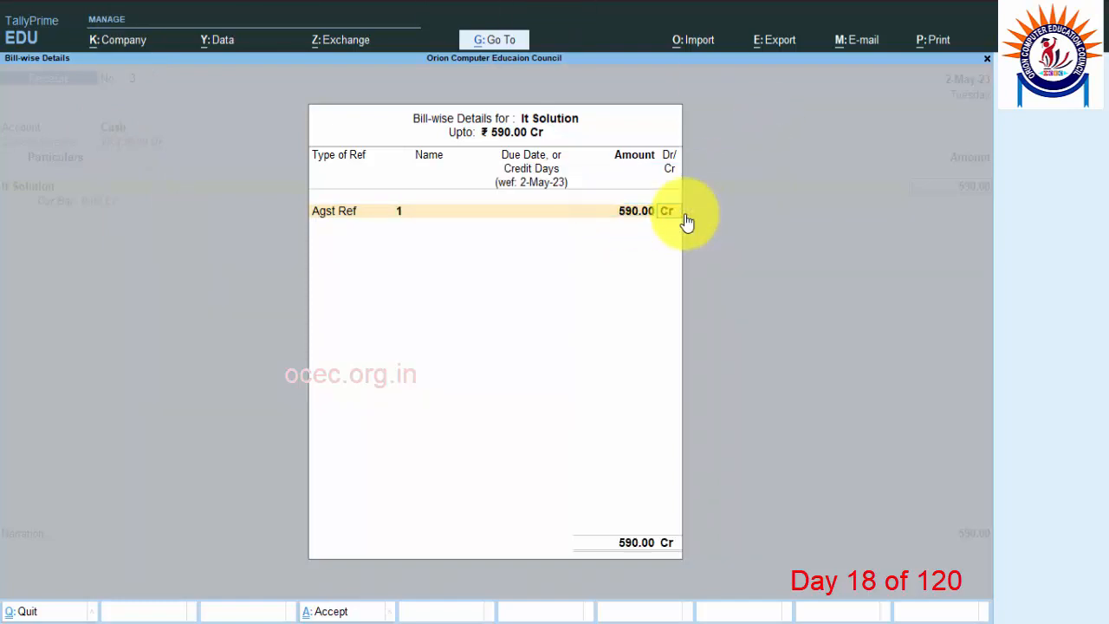
{"action": "key", "text": "Return"}
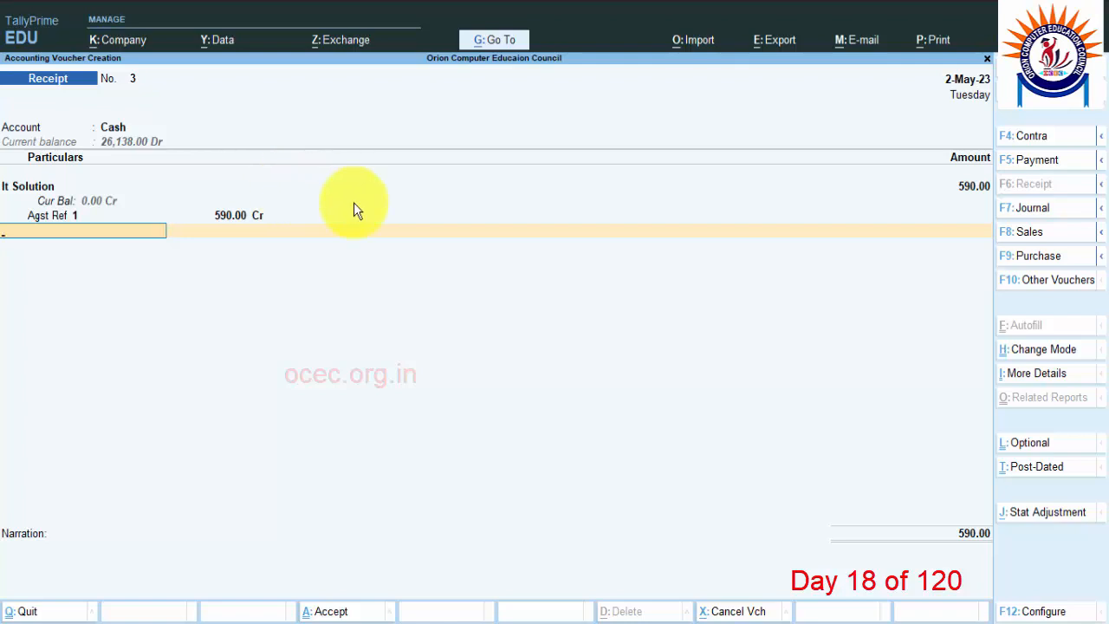
{"action": "key", "text": "Escape"}
{"action": "key", "text": "Return"}
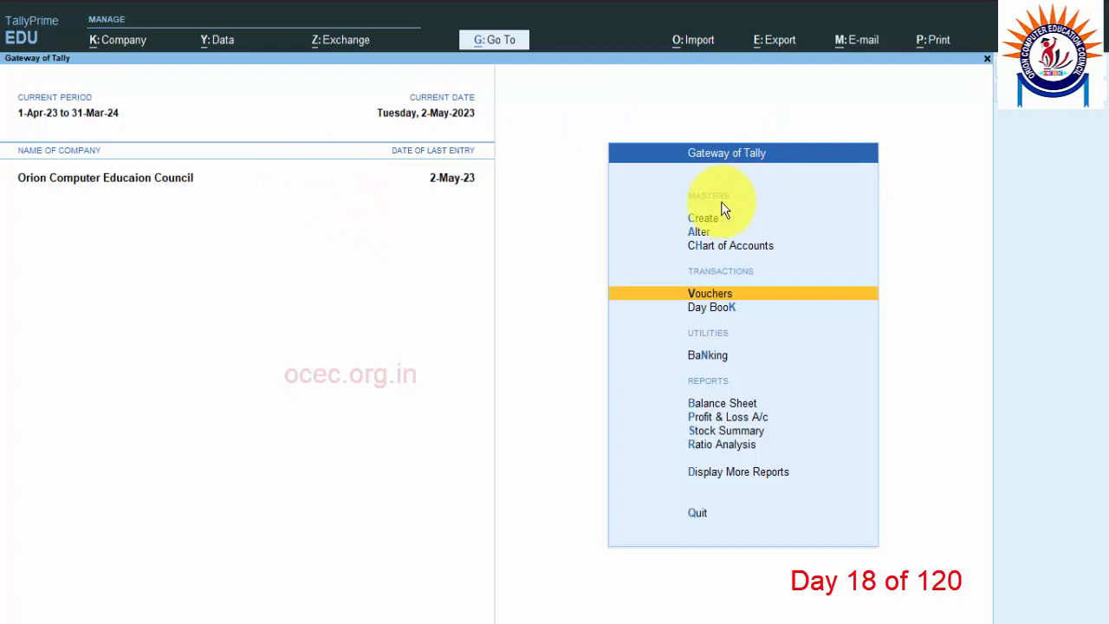
Start a purchase voucher with supplier invoice number IT/25698 dated 2-May-23
{"action": "left_click", "coordinate": [719, 295]}
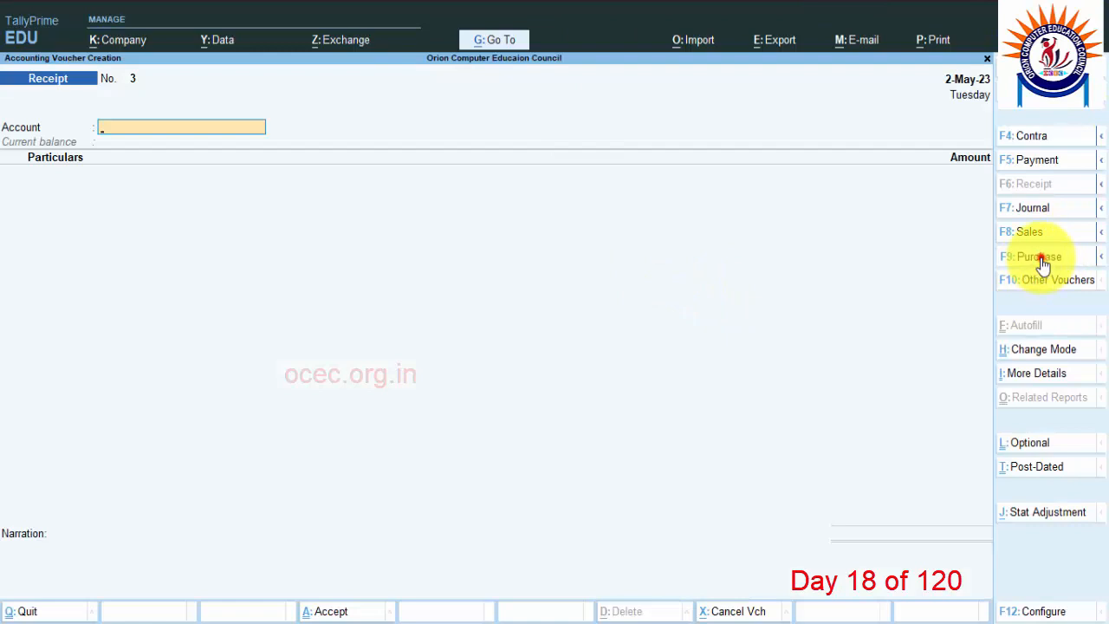
{"action": "key", "text": "F9"}
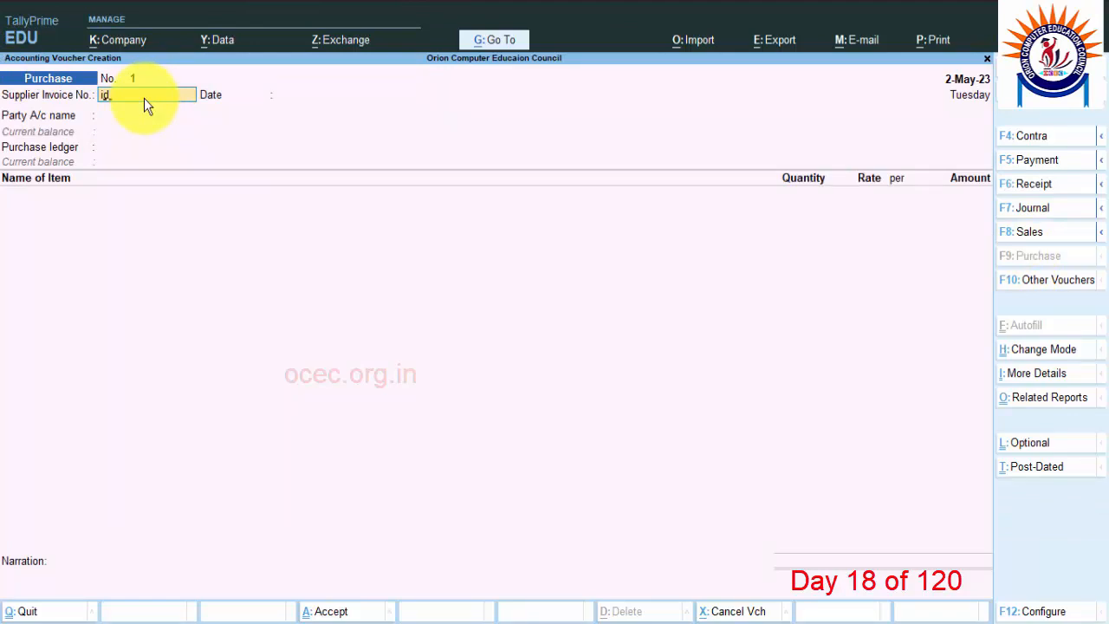
{"action": "key", "text": "Caps_Lock"}
{"action": "type", "text": "IT"}
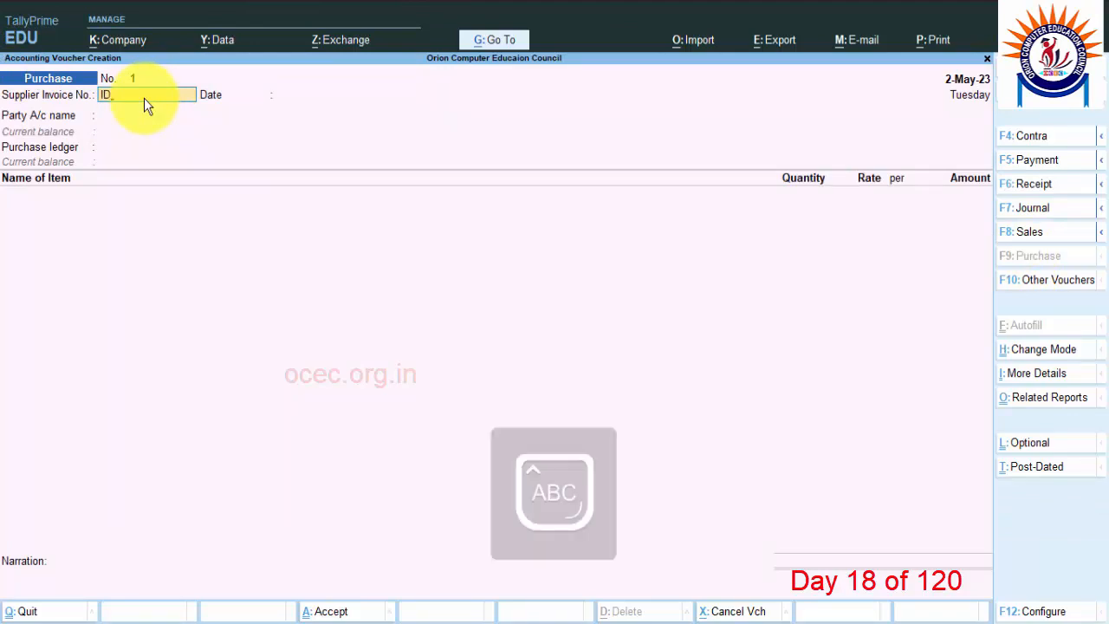
{"action": "type", "text": "/"}
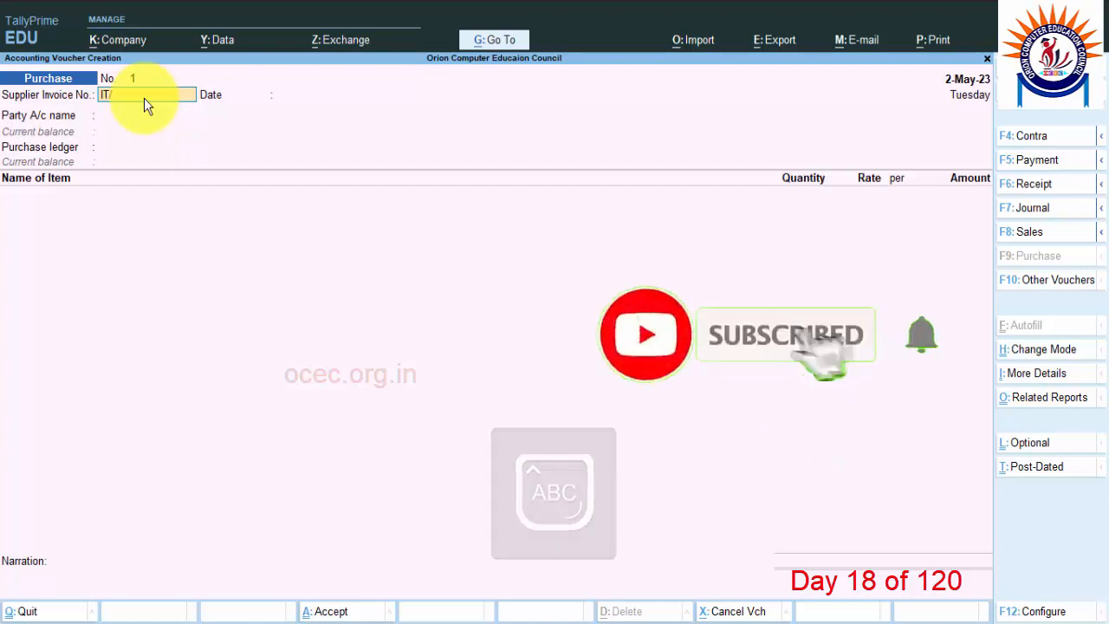
{"action": "type", "text": "25698"}
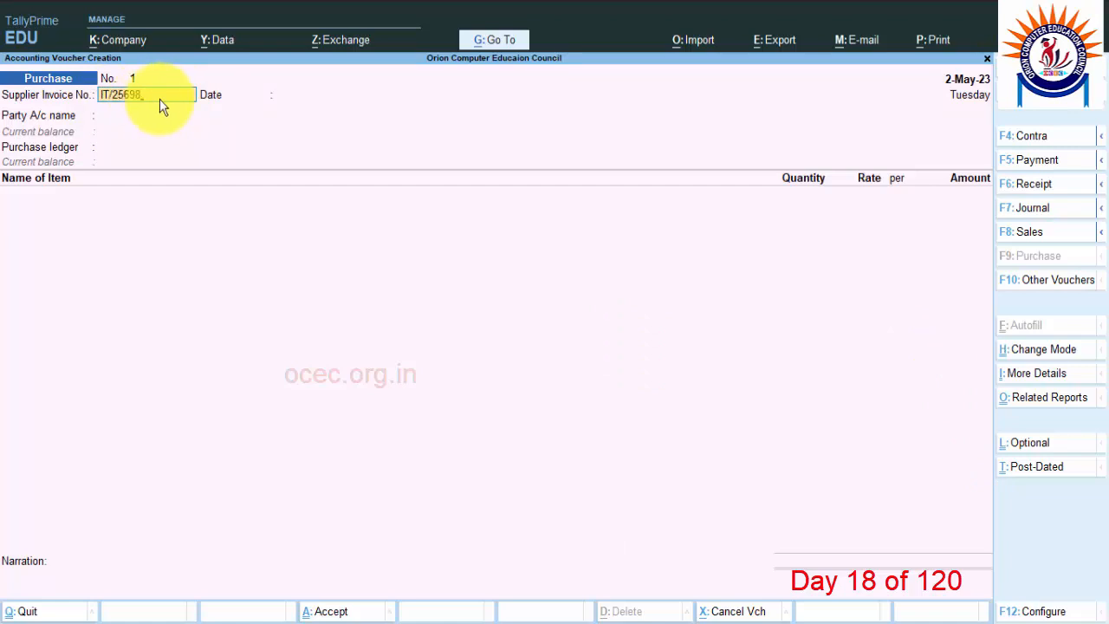
{"action": "key", "text": "Return"}
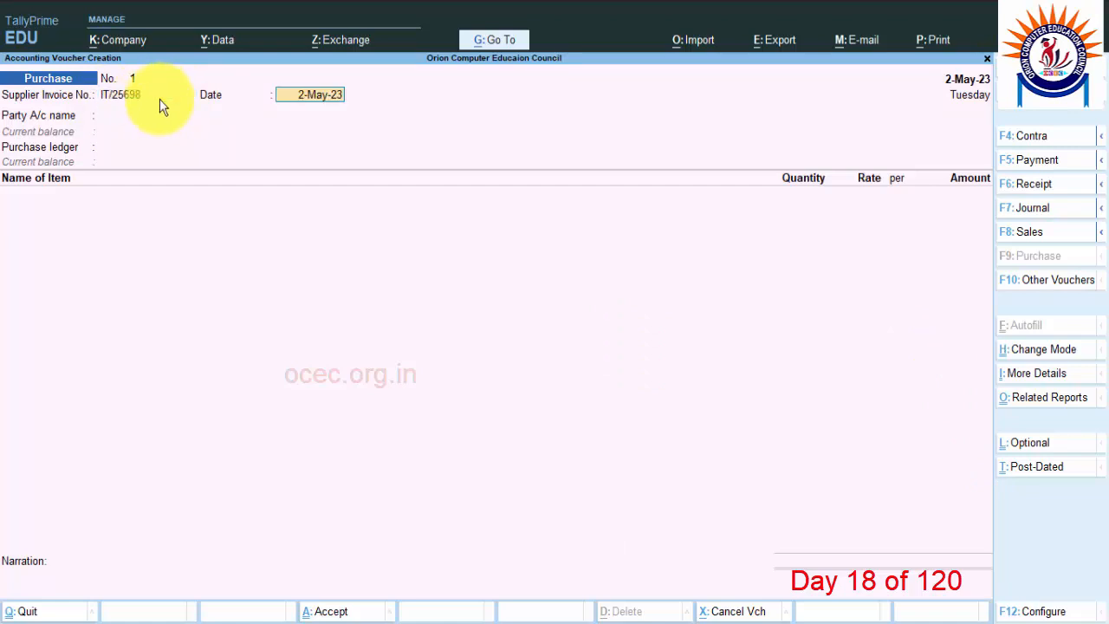
{"action": "key", "text": "Return"}
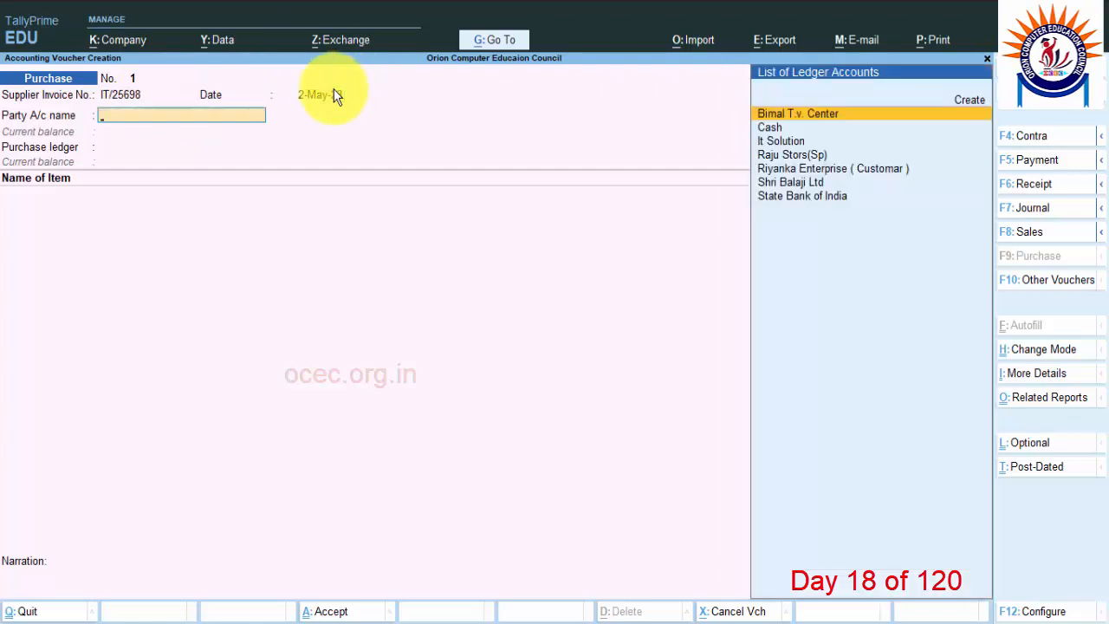
Set It Solution as the party account and accept its receipt and party details without changes
{"action": "key", "text": "Down"}
{"action": "key", "text": "Down"}
{"action": "key", "text": "Down"}
{"action": "key", "text": "Up"}
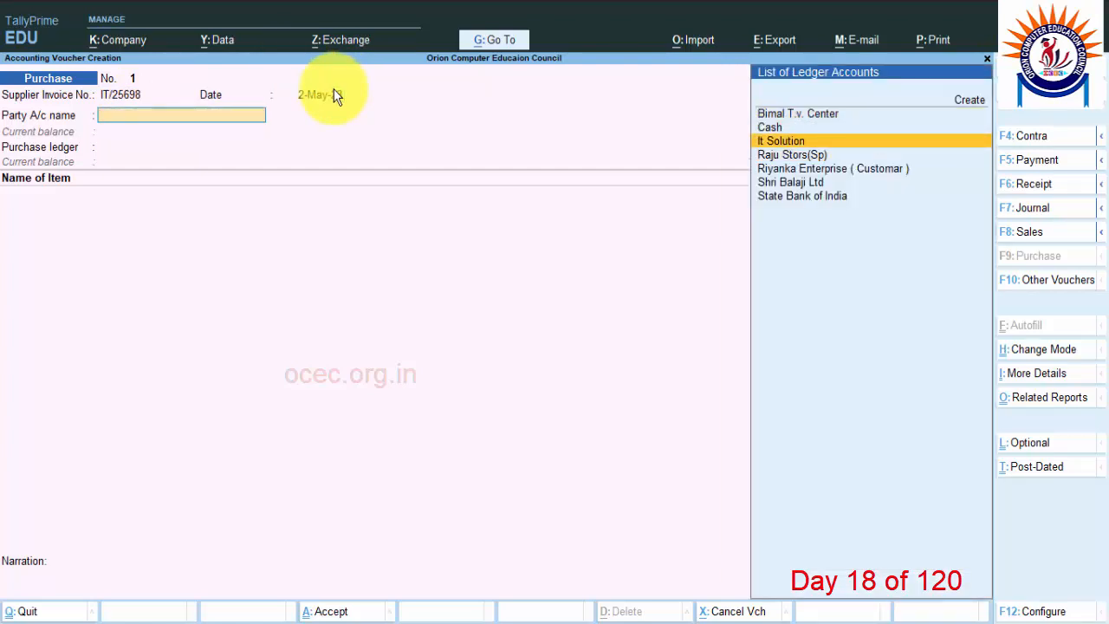
{"action": "key", "text": "Return"}
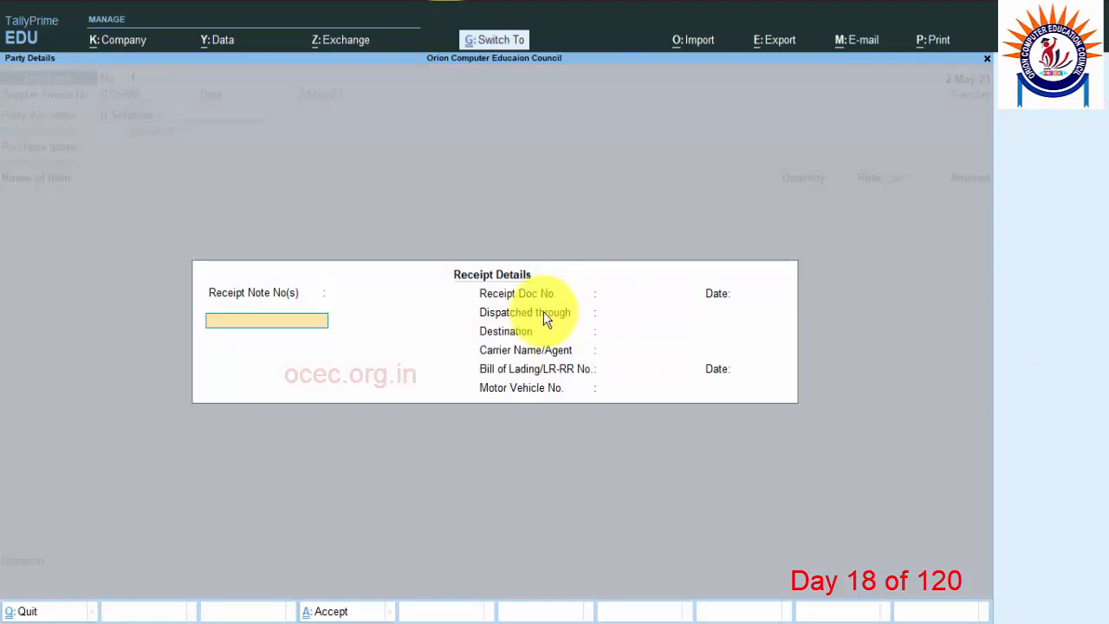
{"action": "key", "text": "ctrl+a"}
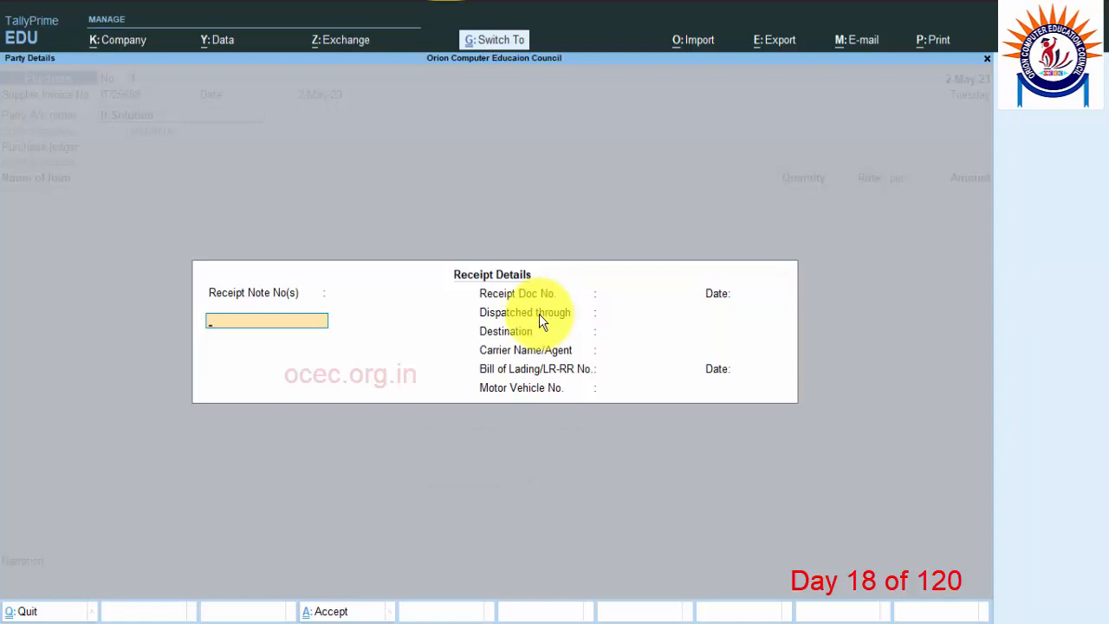
{"action": "key", "text": "ctrl+a"}
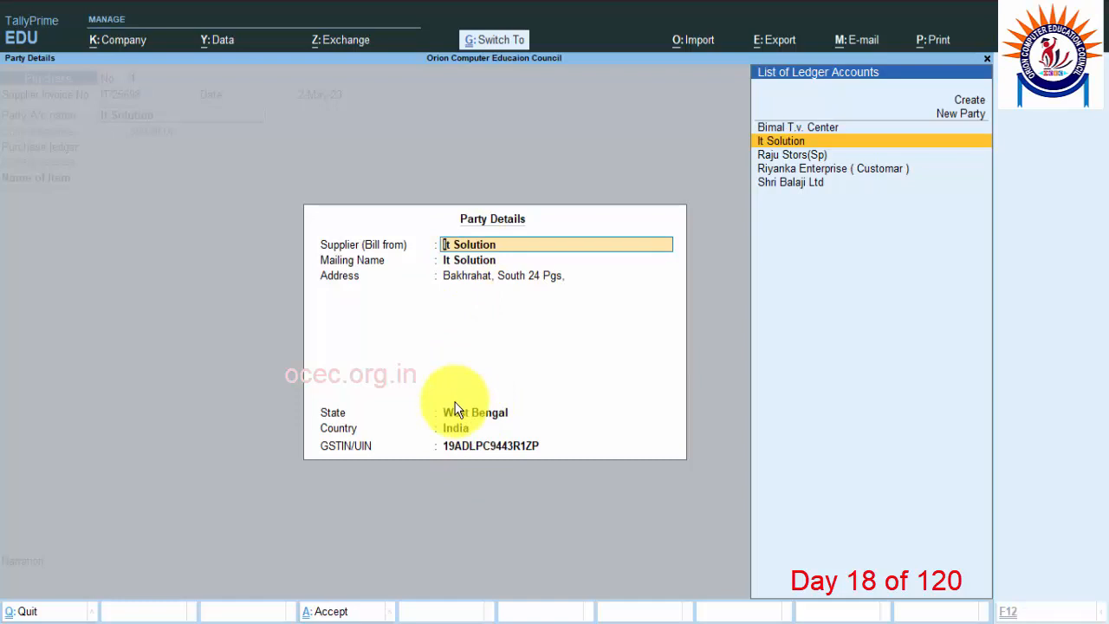
{"action": "key", "text": "ctrl+a"}
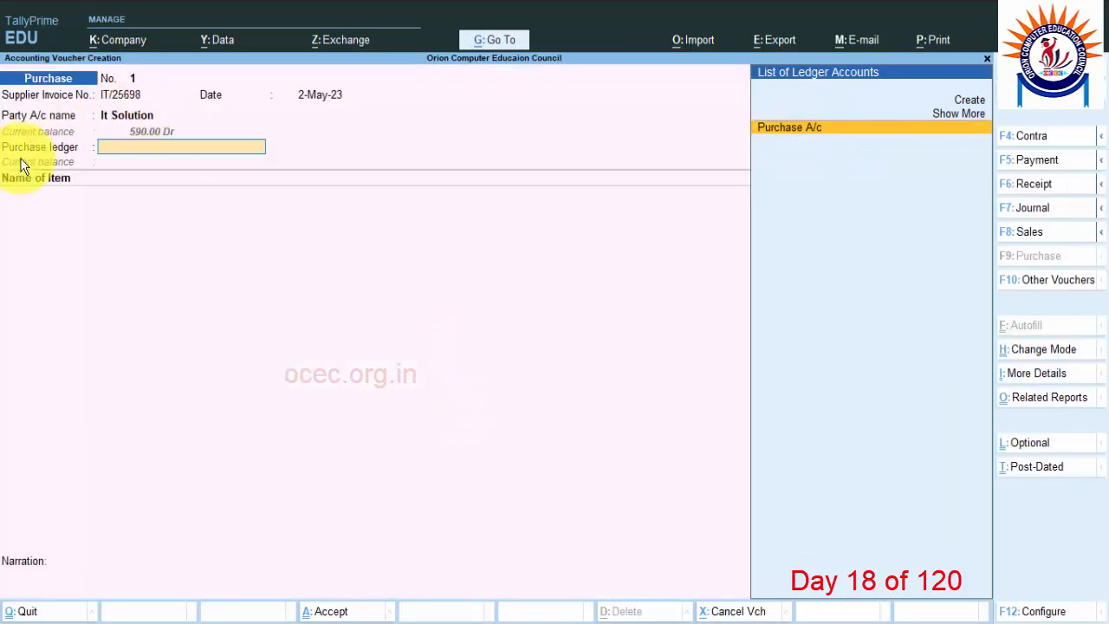
Choose Purchase A/c as the purchase ledger and classify the transaction as Purchase Taxable
{"action": "left_click", "coordinate": [802, 135]}
{"action": "key", "text": "Down"}
{"action": "key", "text": "Down"}
{"action": "key", "text": "Down"}
{"action": "key", "text": "Down"}
{"action": "key", "text": "Down"}
{"action": "key", "text": "Down"}
{"action": "key", "text": "Down"}
{"action": "key", "text": "Down"}
{"action": "key", "text": "Down"}
{"action": "key", "text": "Down"}
{"action": "key", "text": "Down"}
{"action": "key", "text": "Down"}
{"action": "key", "text": "Down"}
{"action": "key", "text": "Down"}
{"action": "key", "text": "Down"}
{"action": "key", "text": "Down"}
{"action": "key", "text": "Down"}
{"action": "key", "text": "Down"}
{"action": "key", "text": "Down"}
{"action": "key", "text": "Down"}
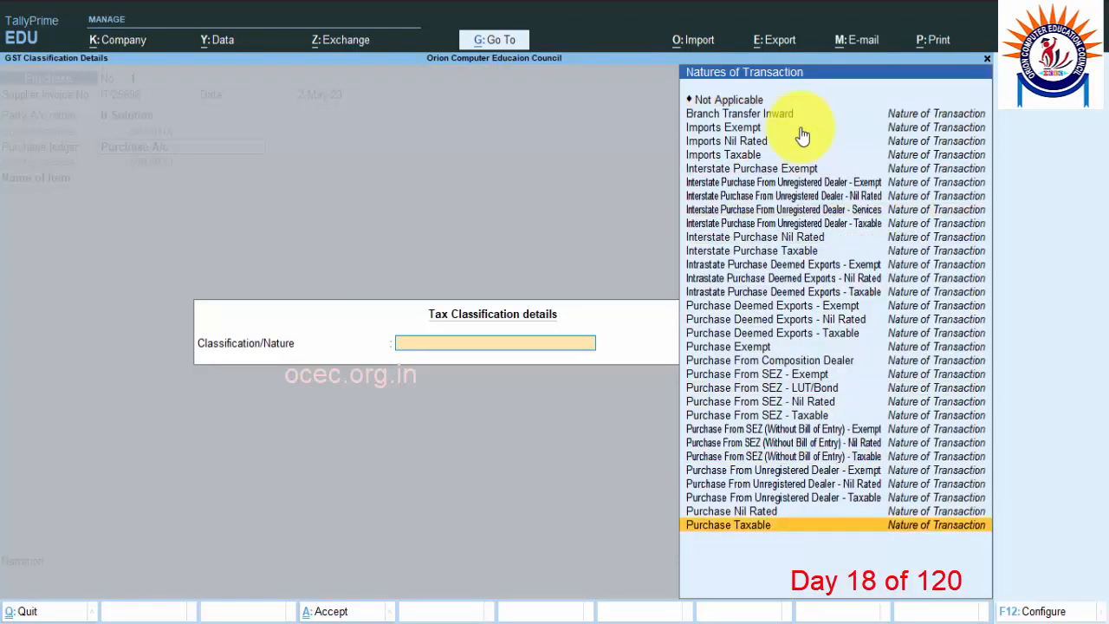
{"action": "left_click", "coordinate": [785, 531]}
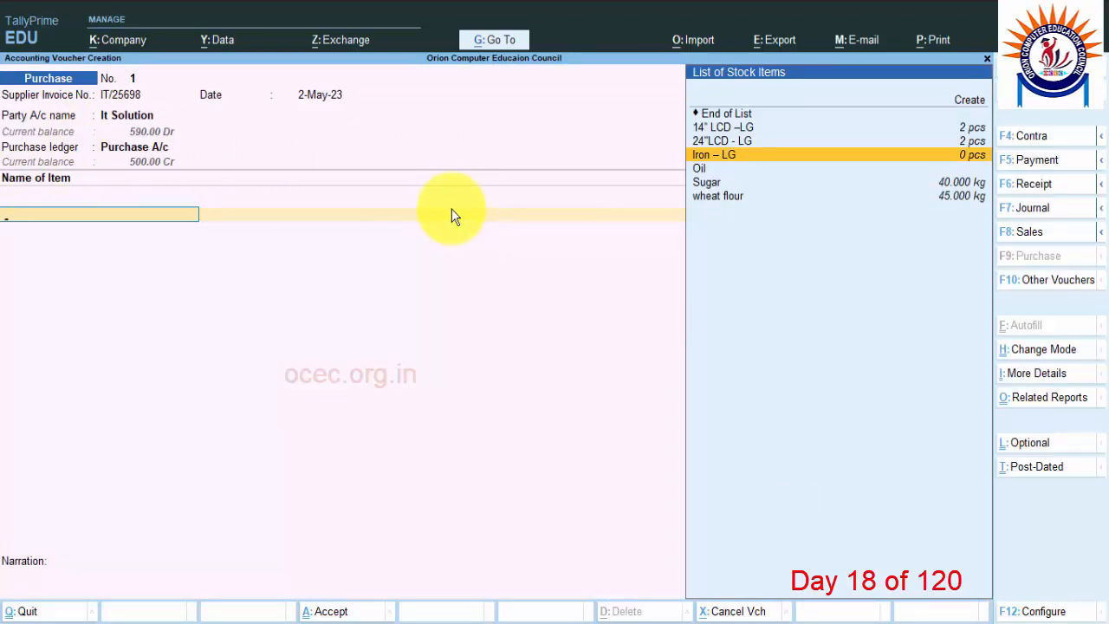
Add the stock item Iron – LG with a quantity of 2 pcs at a rate of 500.00
{"action": "left_click", "coordinate": [729, 156]}
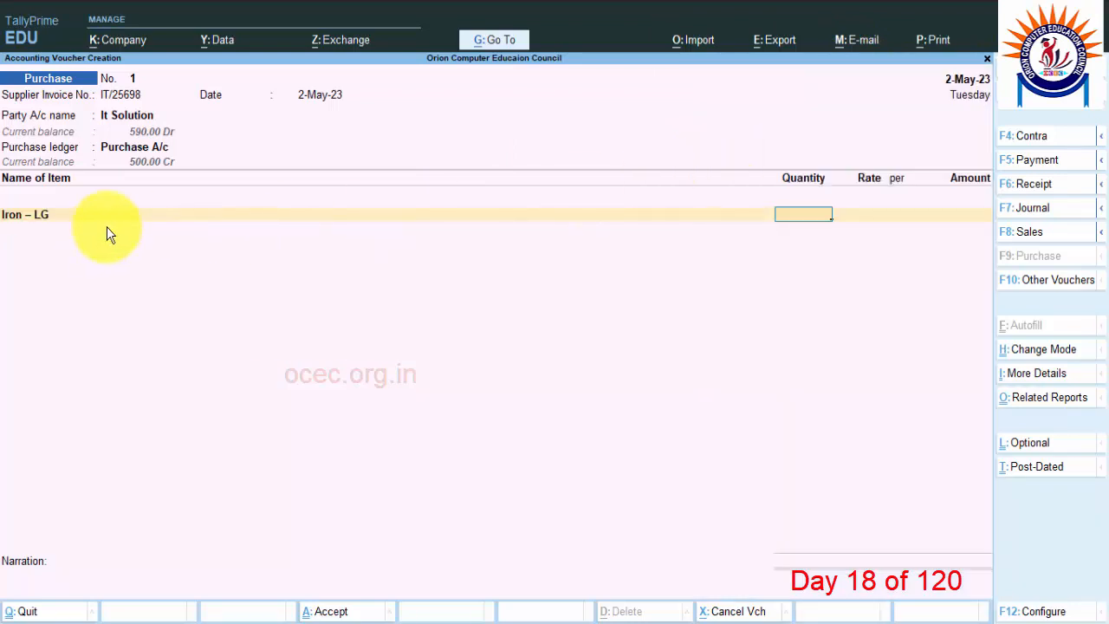
{"action": "type", "text": "1"}
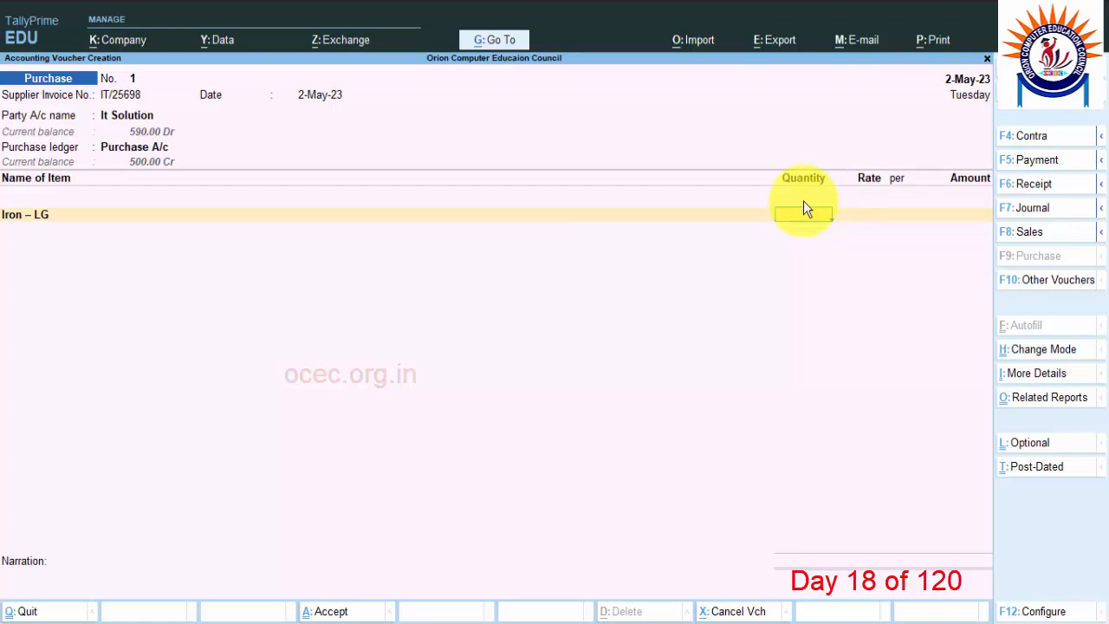
{"action": "key", "text": "Return"}
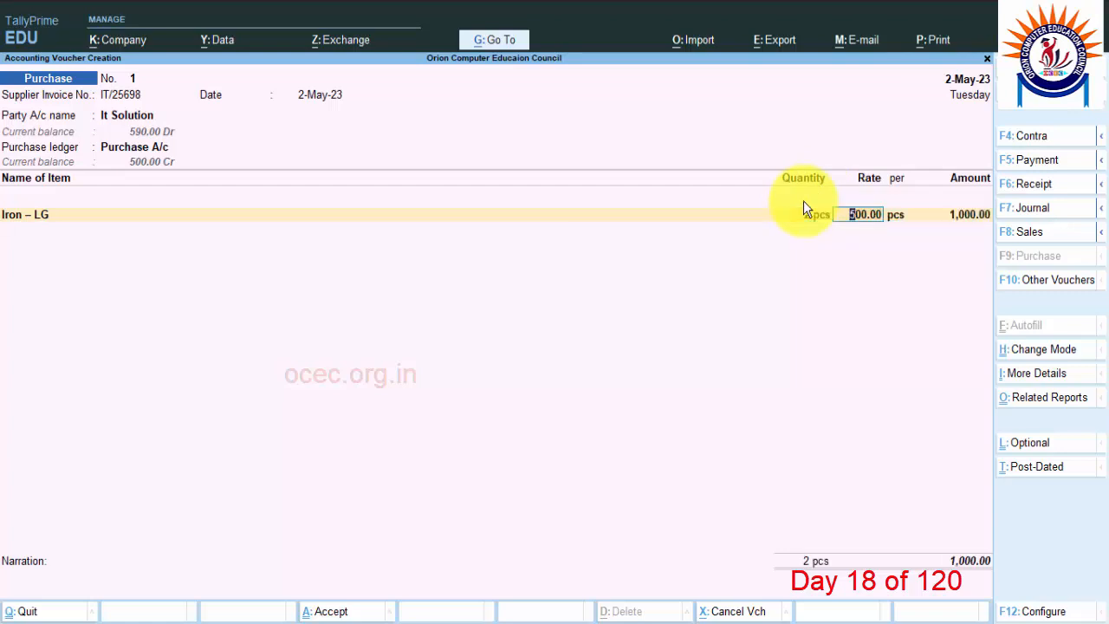
{"action": "key", "text": "Return"}
{"action": "key", "text": "Return"}
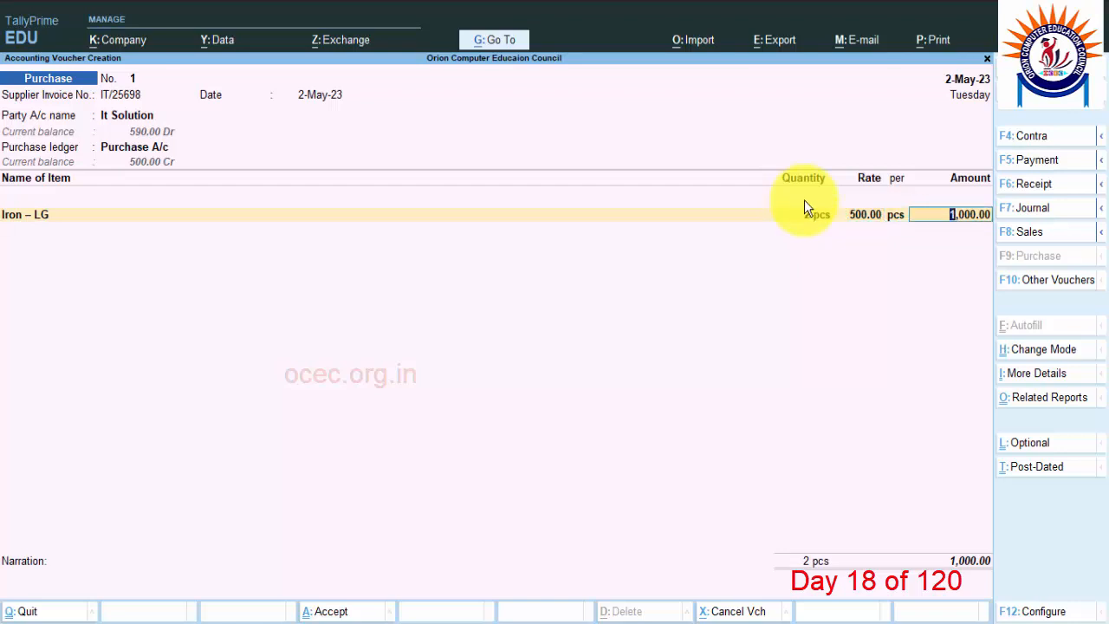
{"action": "key", "text": "Return"}
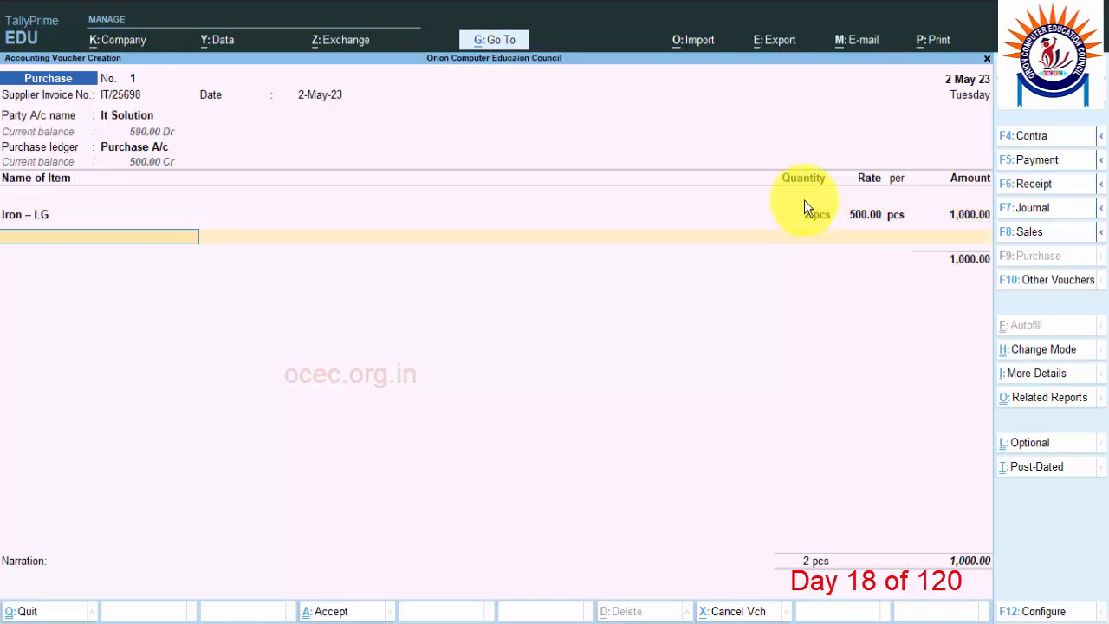
Add the INPUT CGST and INPUT SGST tax ledgers below the Iron – LG item
{"action": "key", "text": "Return"}
{"action": "key", "text": "Down"}
{"action": "key", "text": "Down"}
{"action": "key", "text": "Down"}
{"action": "key", "text": "Down"}
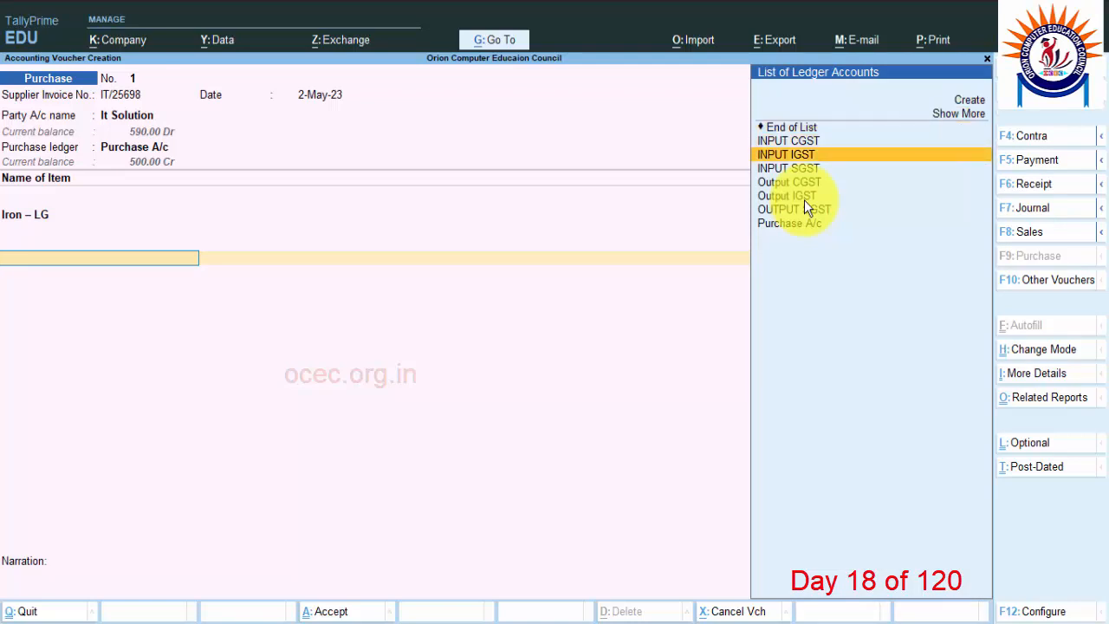
{"action": "key", "text": "Up"}
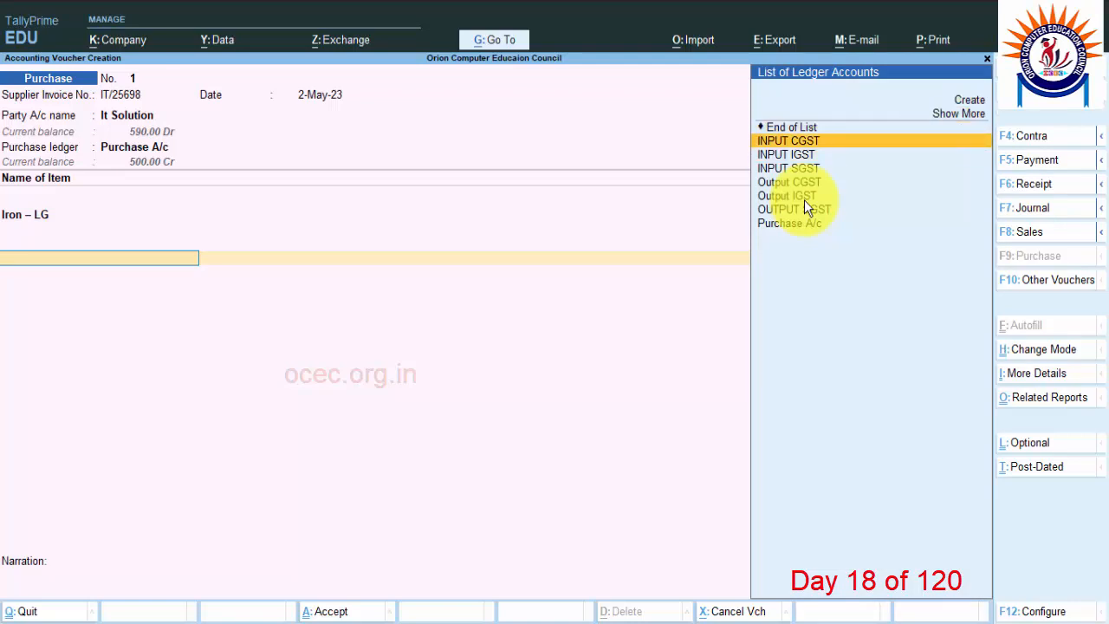
{"action": "key", "text": "Return"}
{"action": "key", "text": "Return"}
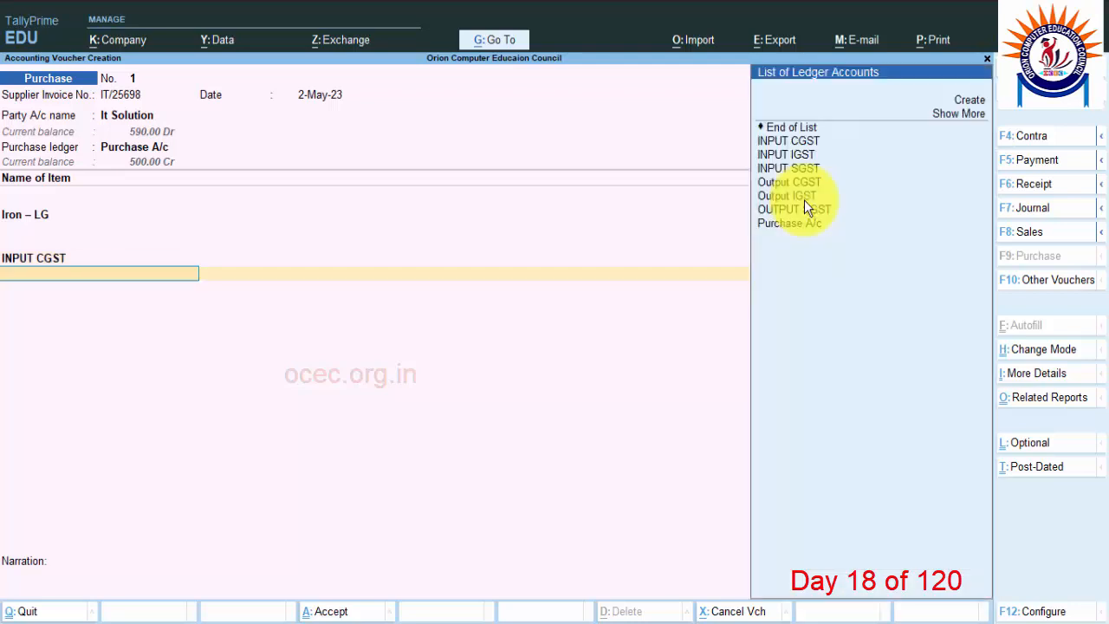
{"action": "key", "text": "Down"}
{"action": "key", "text": "Down"}
{"action": "key", "text": "Down"}
{"action": "key", "text": "Down"}
{"action": "key", "text": "Down"}
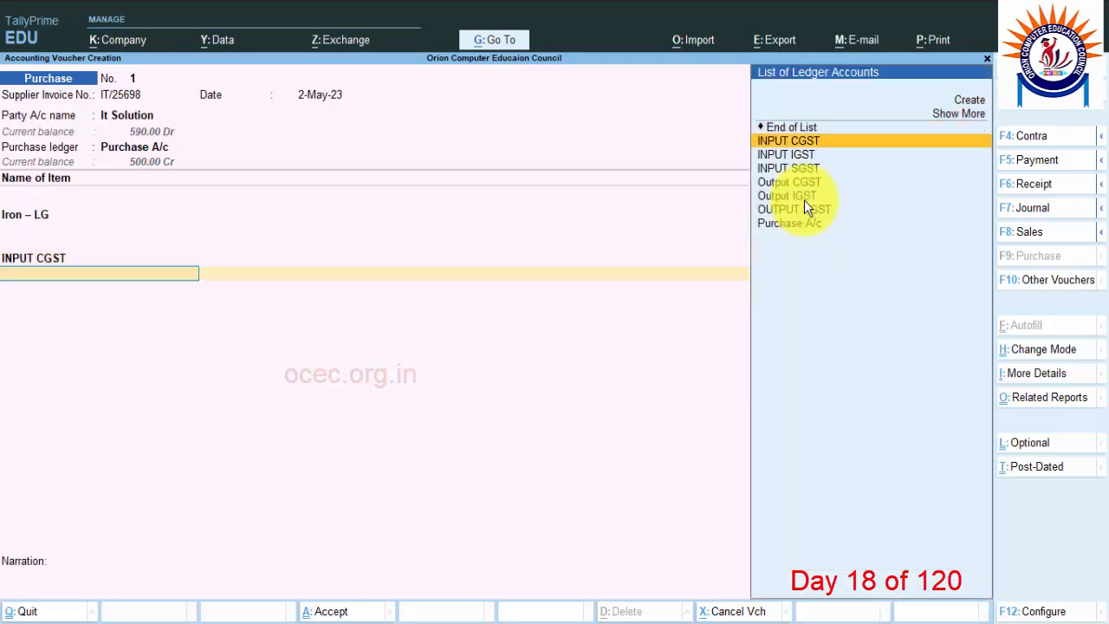
{"action": "key", "text": "Return"}
{"action": "key", "text": "Return"}
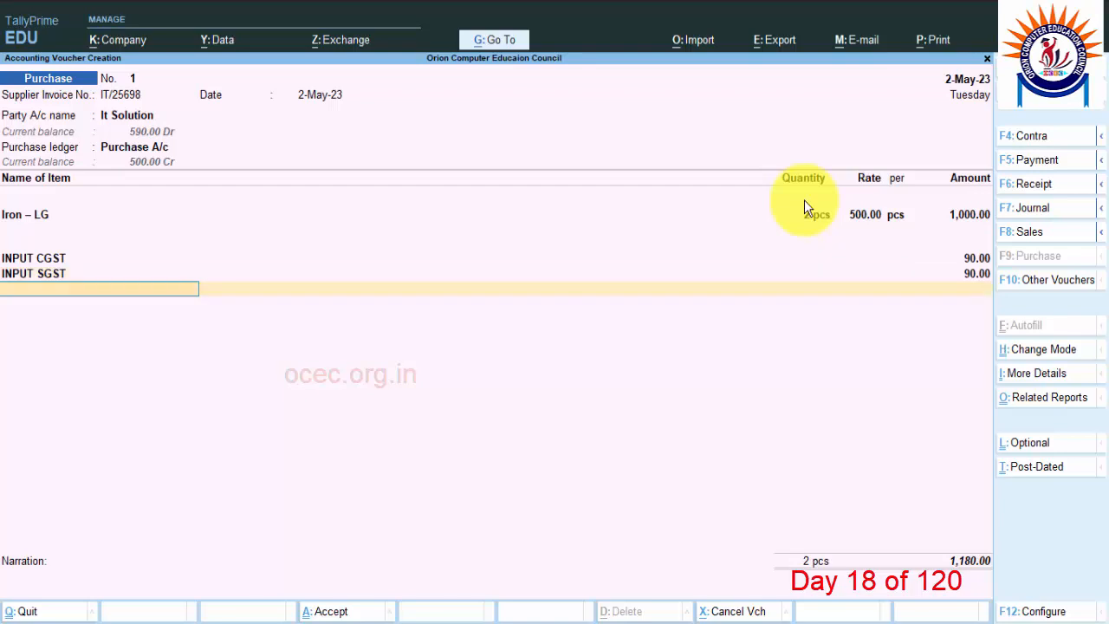
Allocate the purchase amount of 1,180.00 Cr as Agst Ref to It Solution's pending bill 1
{"action": "key", "text": "Return"}
{"action": "key", "text": "Return"}
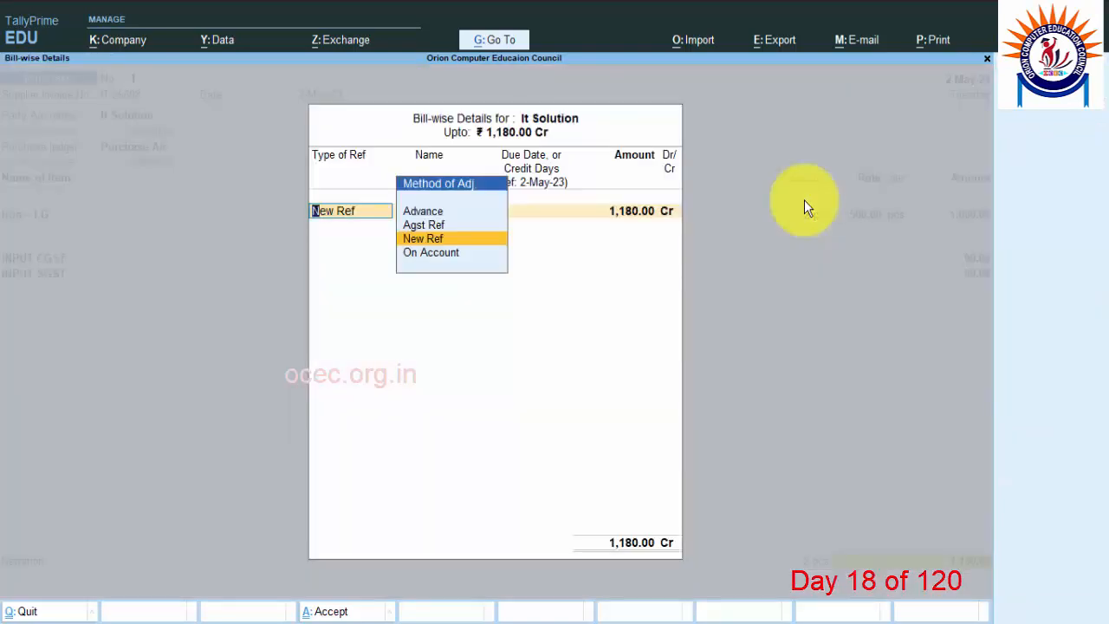
{"action": "key", "text": "Up"}
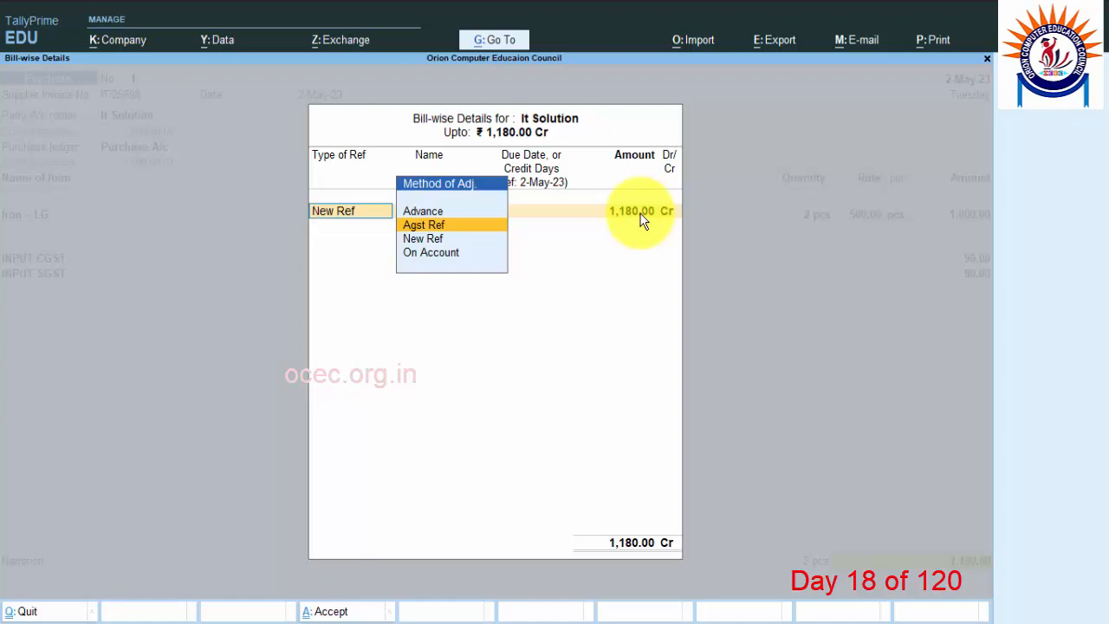
{"action": "left_click", "coordinate": [434, 227]}
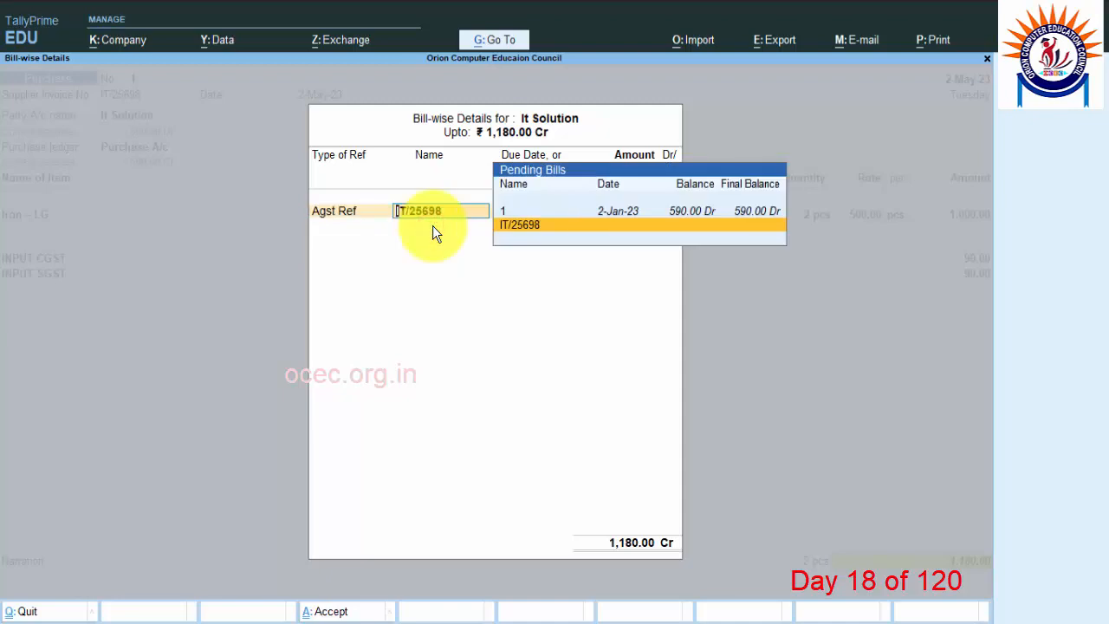
{"action": "left_click", "coordinate": [614, 214]}
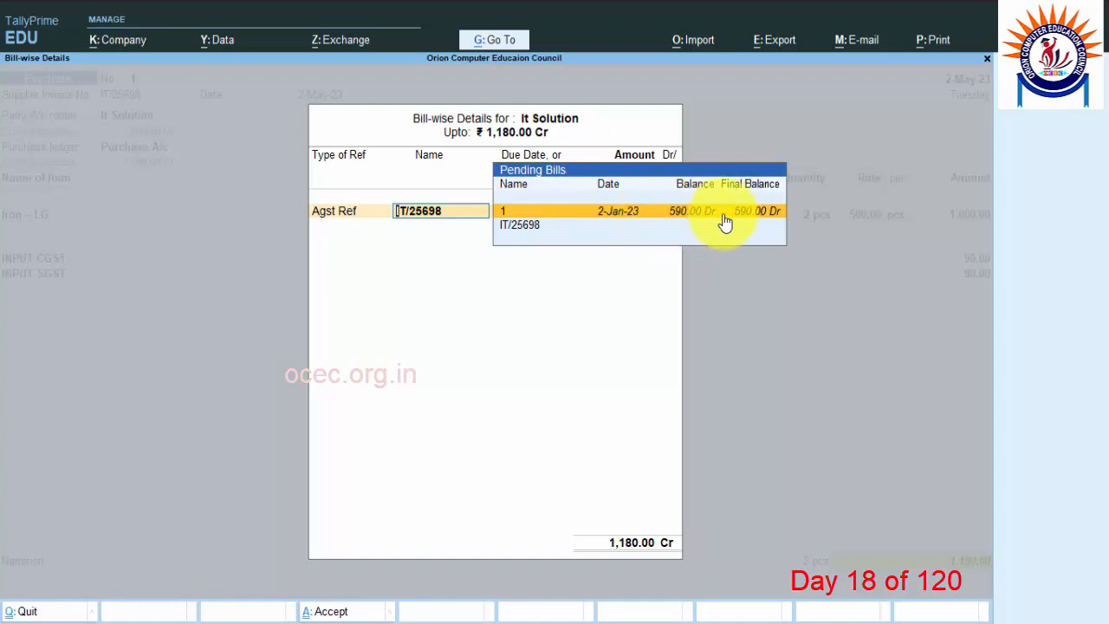
{"action": "key", "text": "Return"}
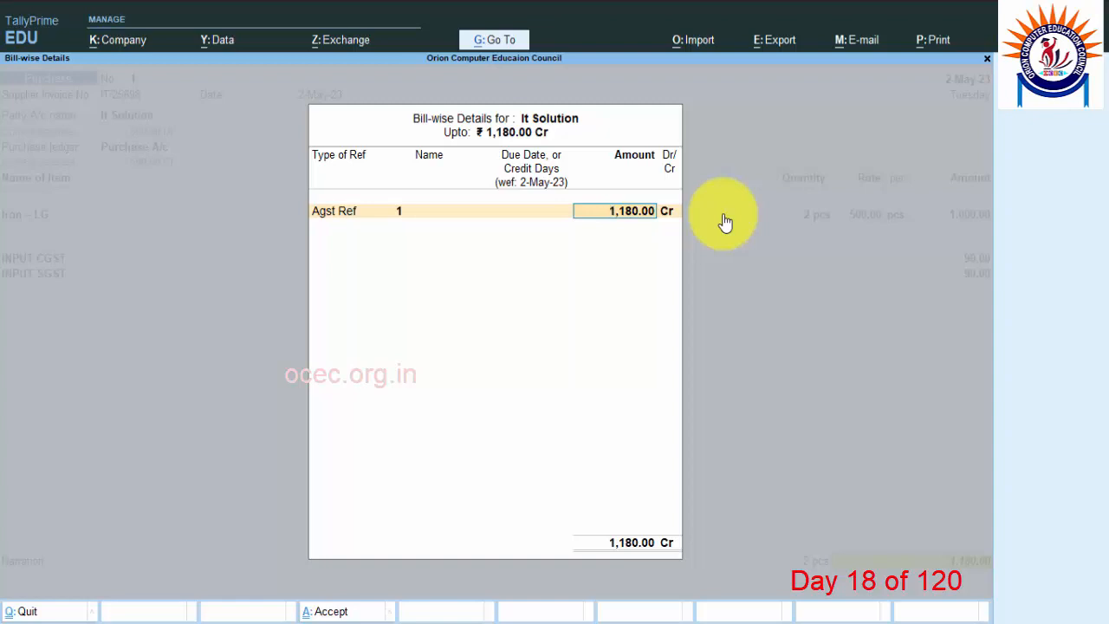
{"action": "key", "text": "Return"}
{"action": "key", "text": "Return"}
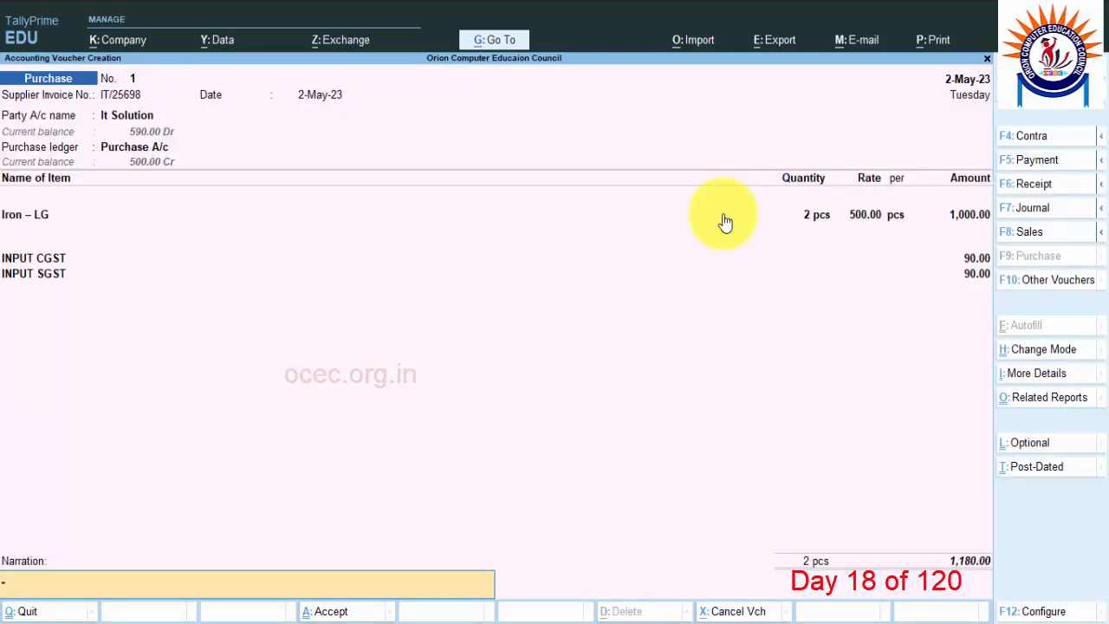
Save the purchase voucher with a blank narration and return to the Gateway of Tally
{"action": "key", "text": "Return"}
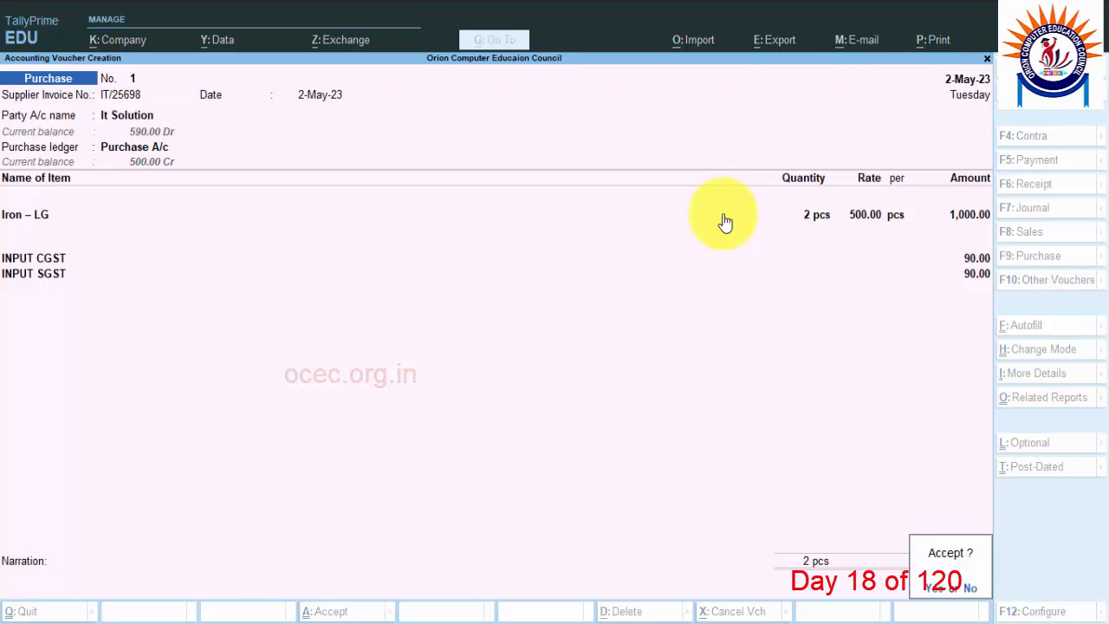
{"action": "key", "text": "Return"}
{"action": "key", "text": "Escape"}
{"action": "key", "text": "Return"}
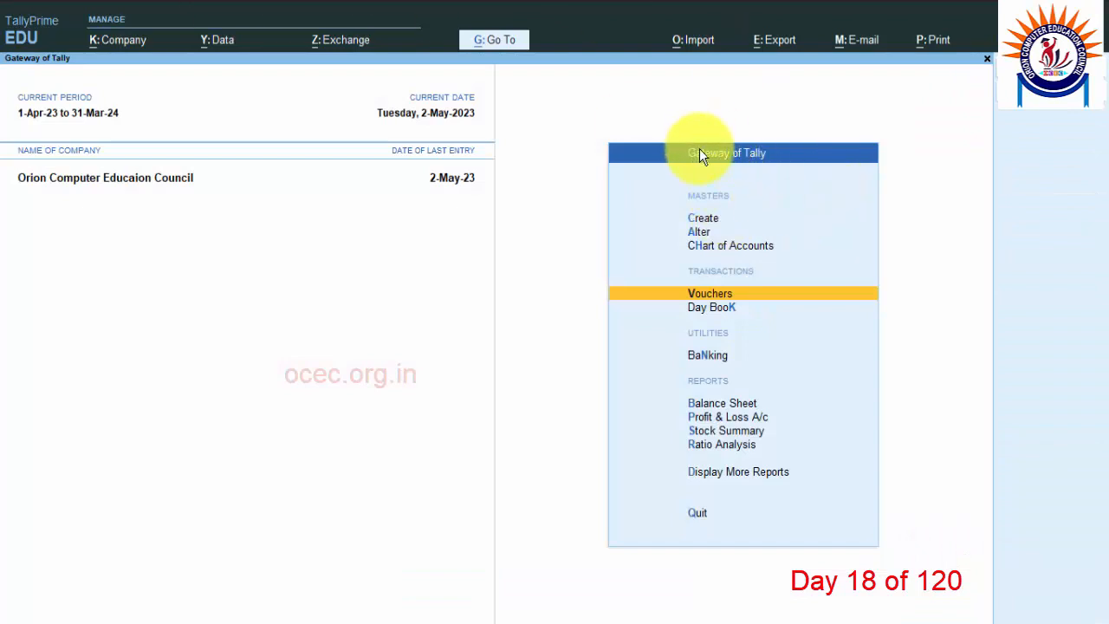
Check the closing stock of Iron – LG in the Stock Summary, and close the report
{"action": "left_click", "coordinate": [716, 430]}
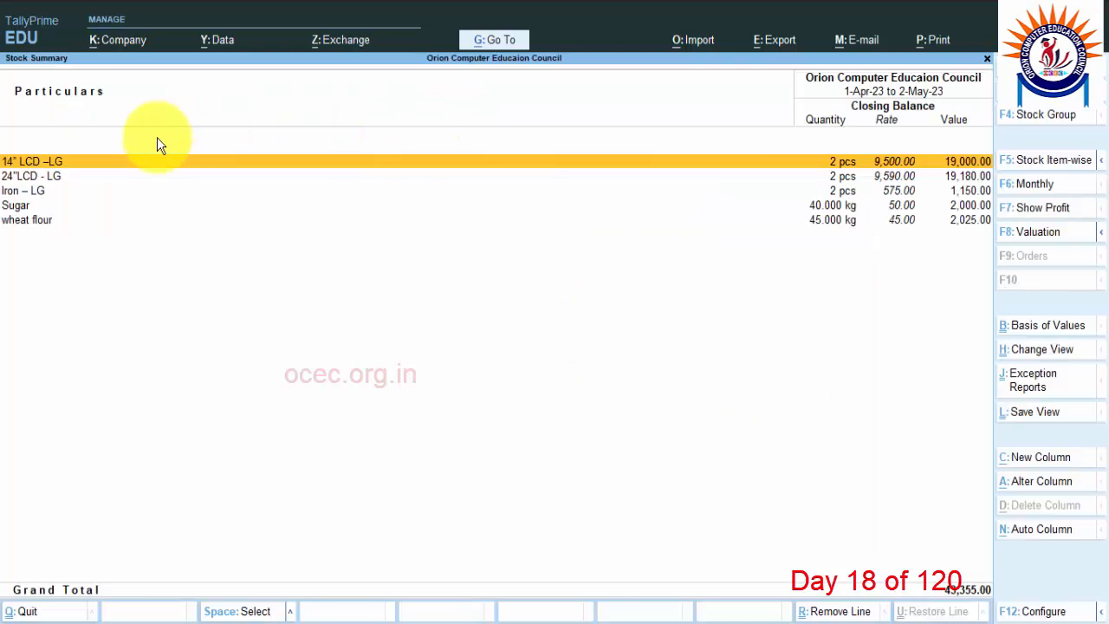
{"action": "left_click", "coordinate": [74, 193]}
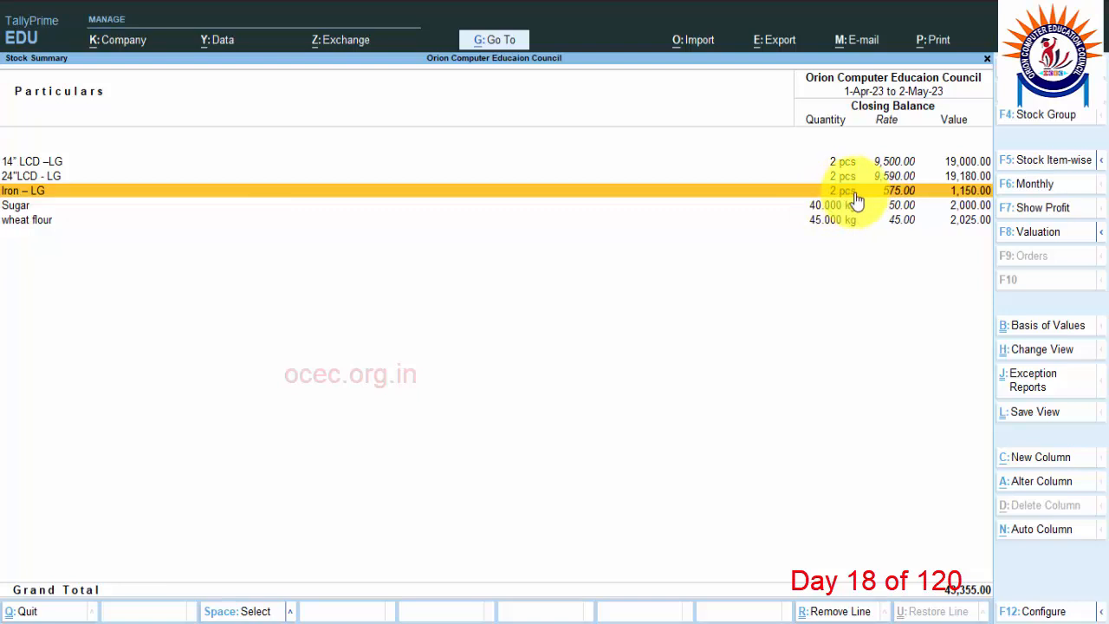
{"action": "key", "text": "Escape"}
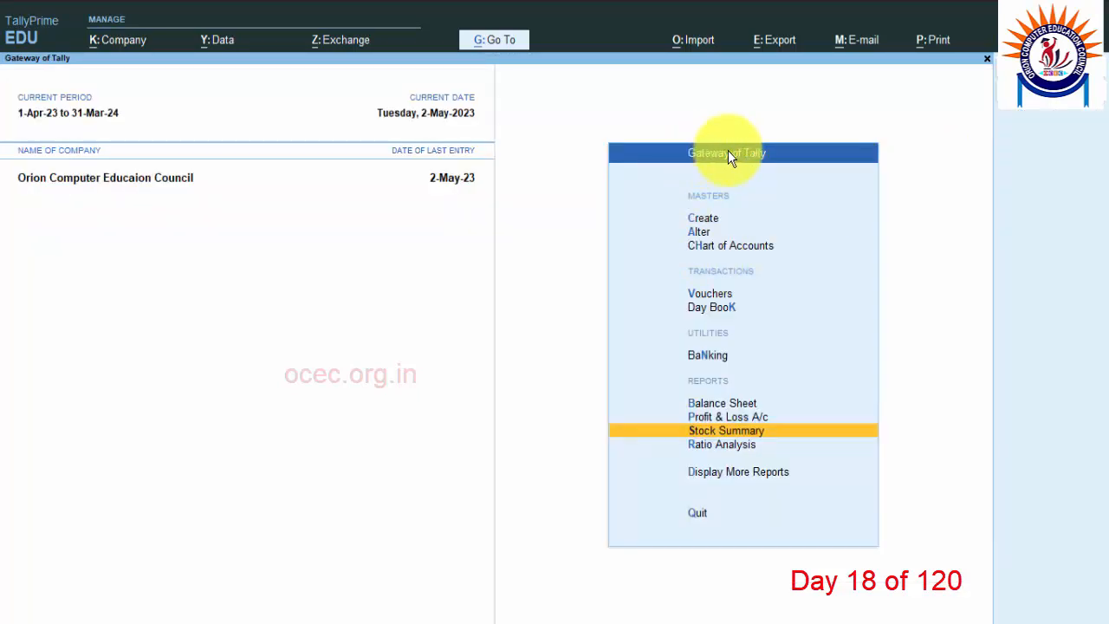
Check the outstanding receivables in the Bills Receivable report under Statements of Accounts, and close the report
{"action": "left_click", "coordinate": [760, 473]}
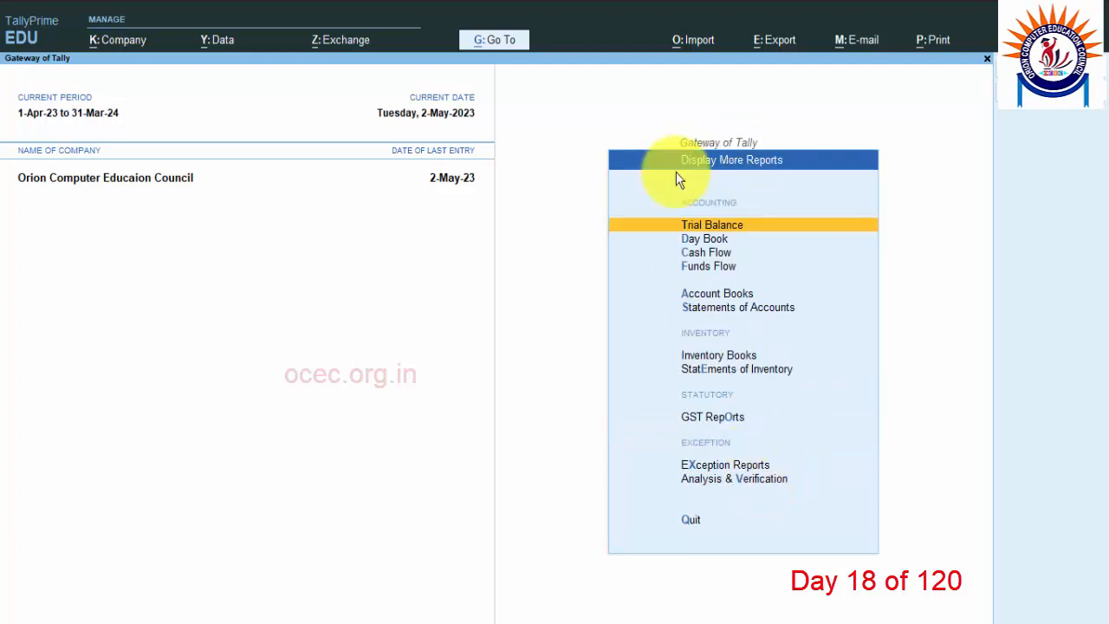
{"action": "left_click", "coordinate": [726, 308]}
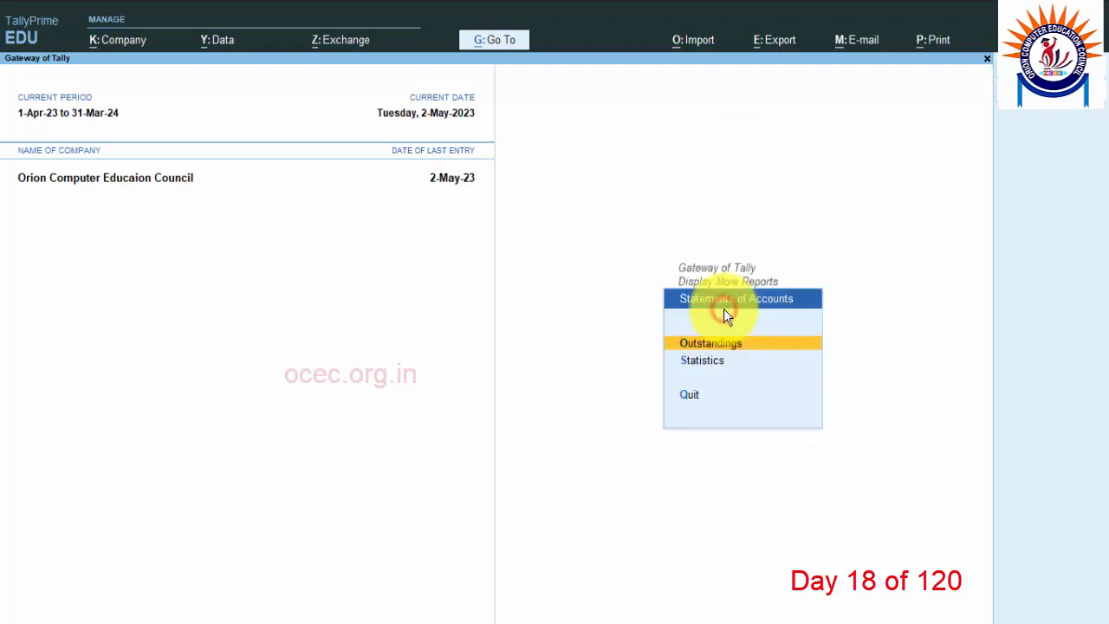
{"action": "left_click", "coordinate": [726, 343]}
{"action": "left_click", "coordinate": [730, 328]}
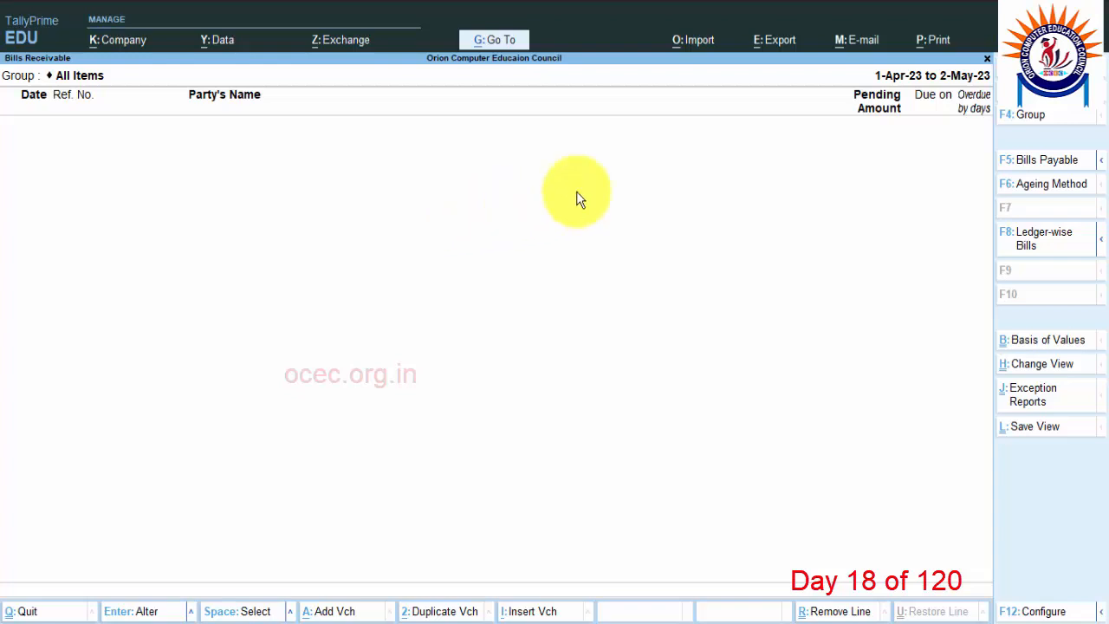
{"action": "key", "text": "Escape"}
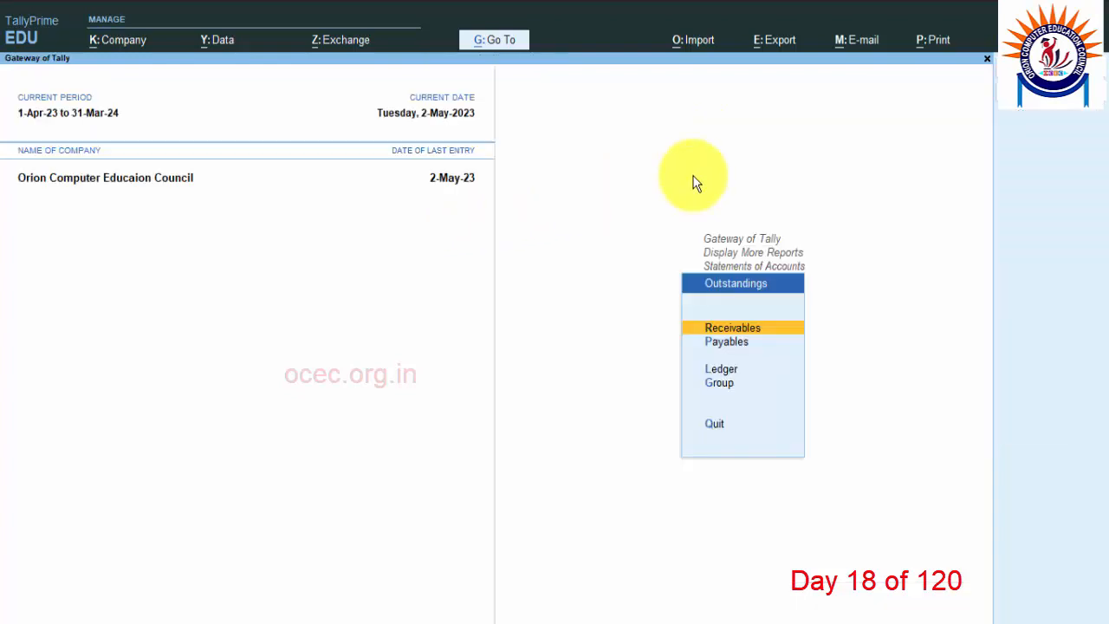
Check It Solution's pending amount in the outstanding Bills Payable report, close it, and open Account Books
{"action": "left_click", "coordinate": [723, 343]}
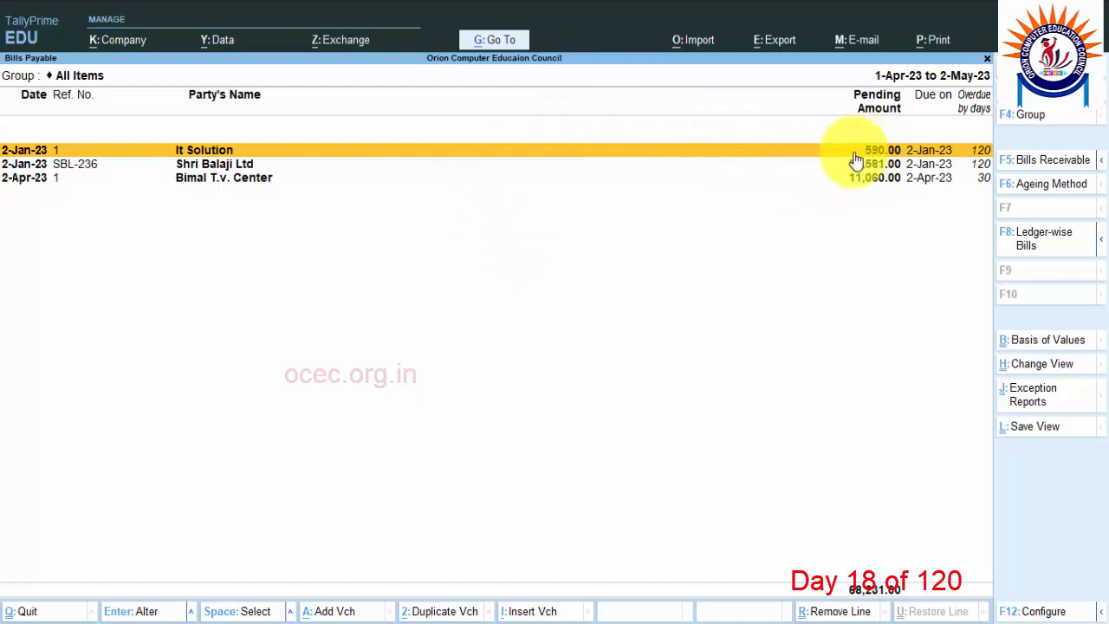
{"action": "key", "text": "Escape"}
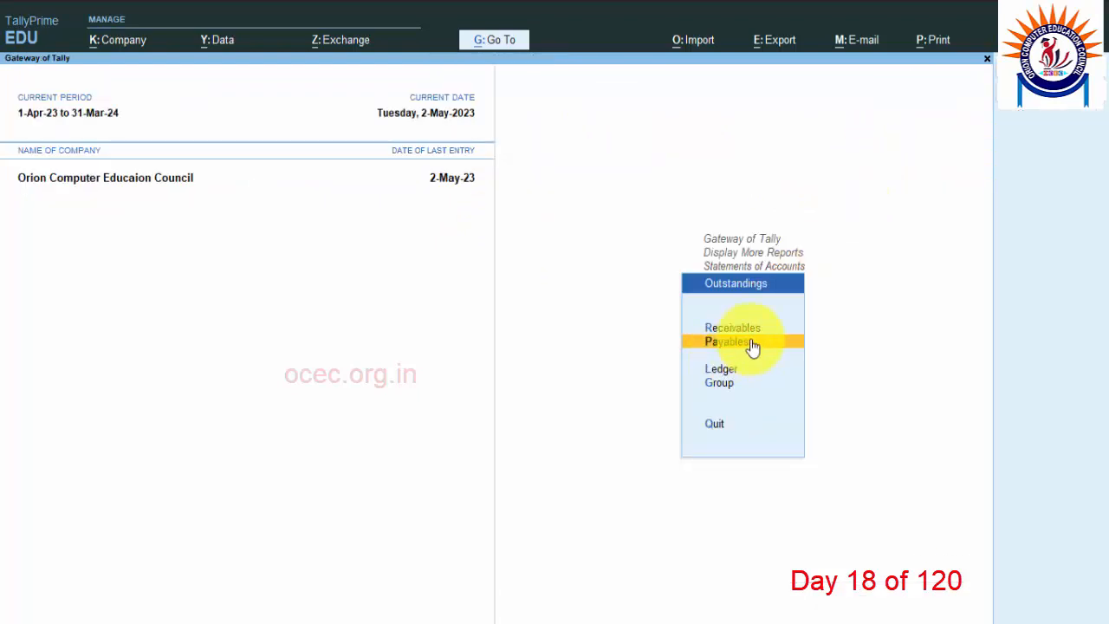
{"action": "key", "text": "Escape"}
{"action": "key", "text": "Escape"}
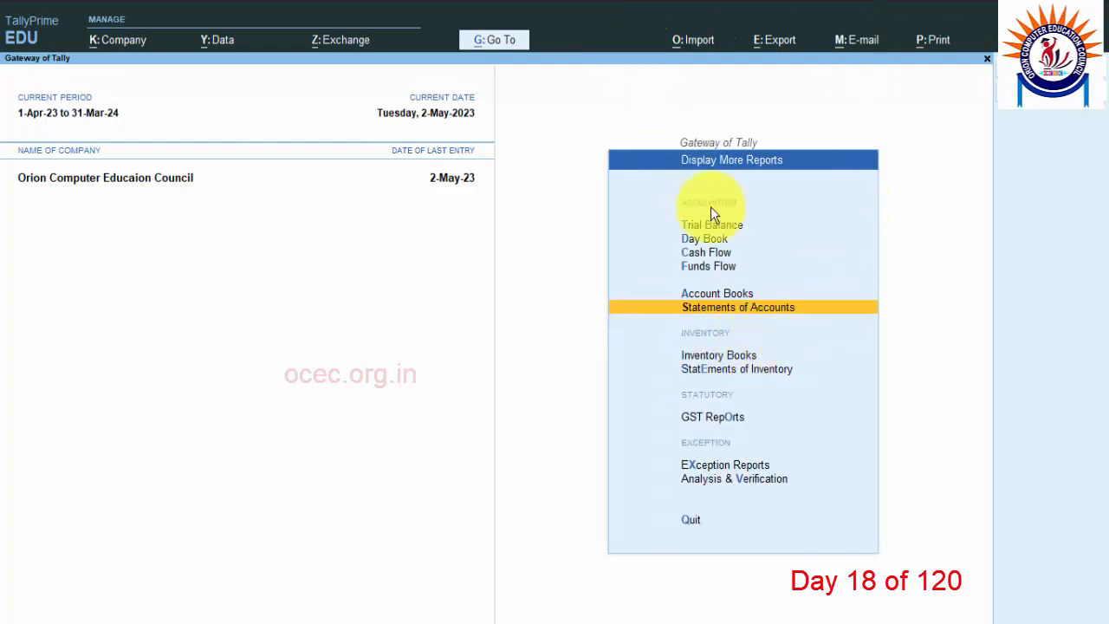
{"action": "left_click", "coordinate": [720, 295]}
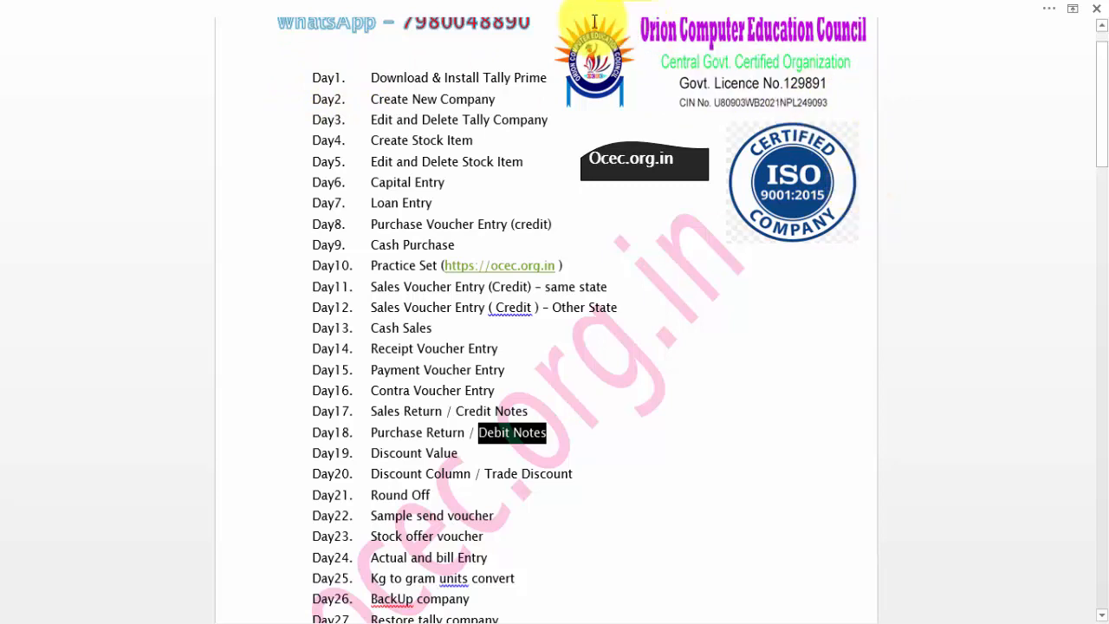
Minimize the document listing the day-by-day Tally course topics to show the desktop
{"action": "left_click", "coordinate": [1048, 9]}
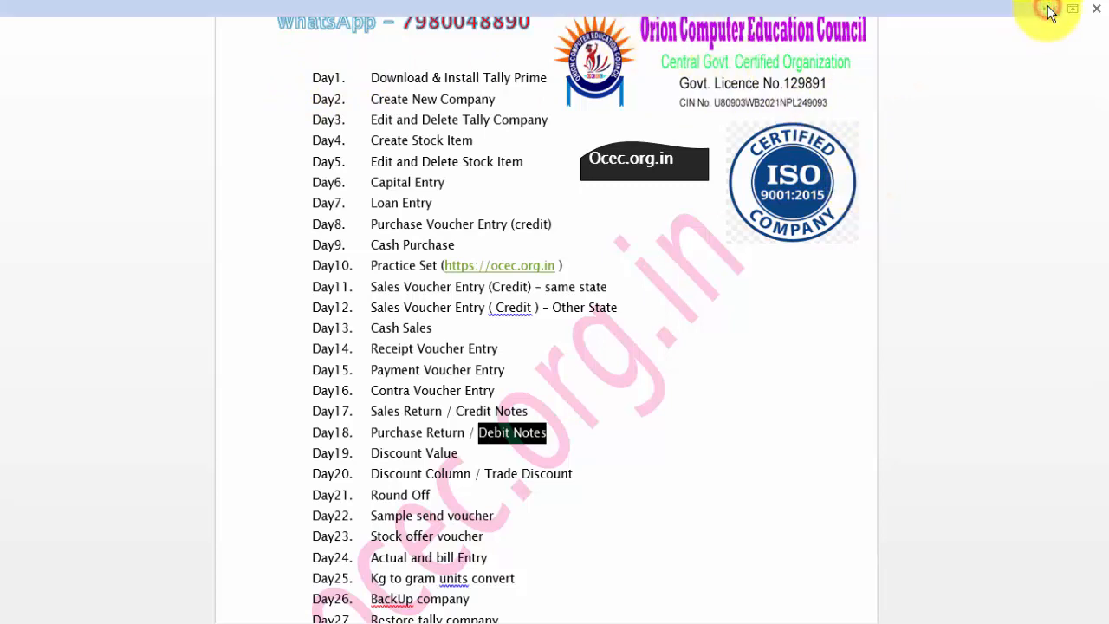
{"action": "left_click", "coordinate": [1020, 12]}
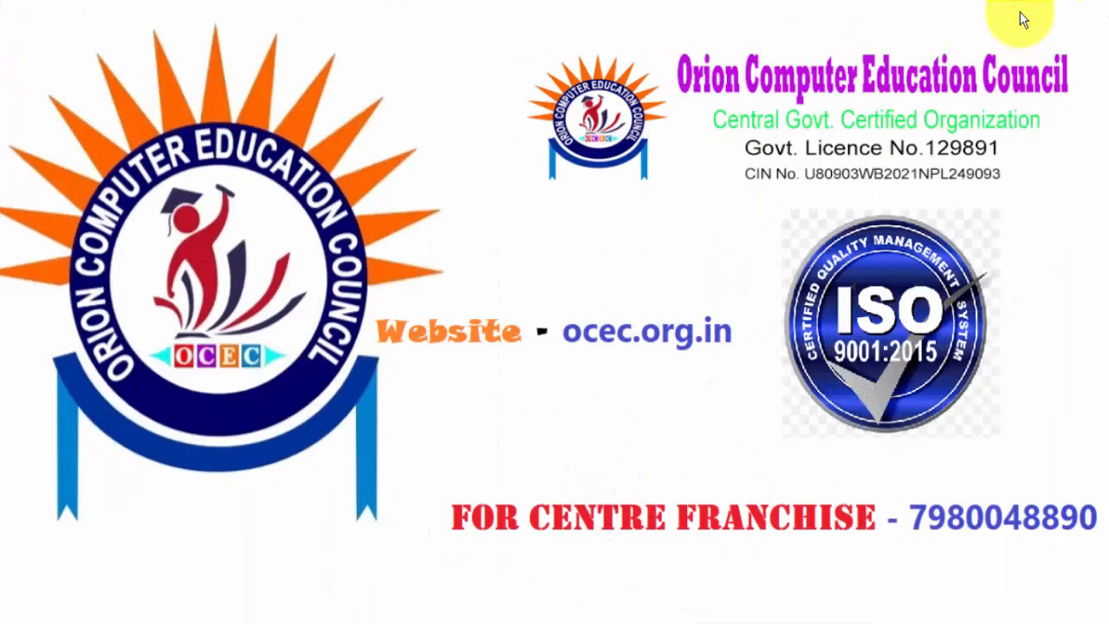